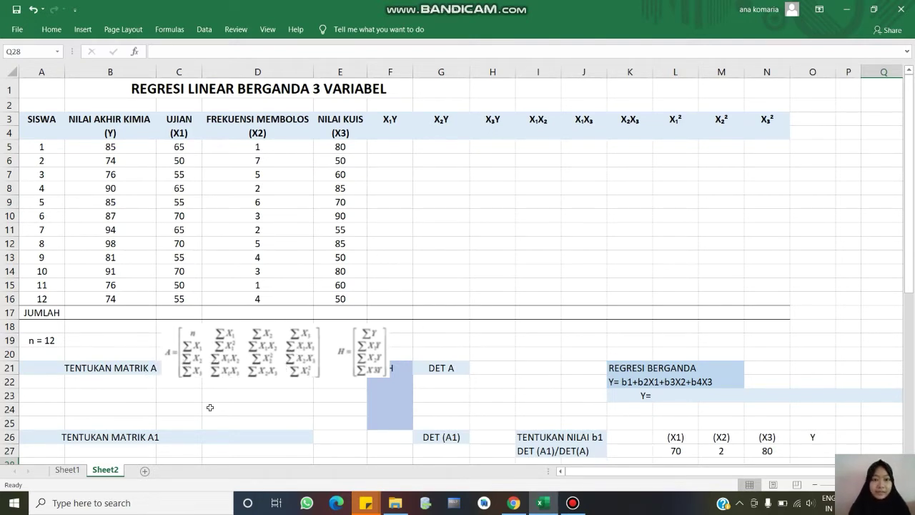
Total the Y scores in B17 with =SUM(B5:B16) and fill the formula across the JUMLAH row to N17
click(72, 314)
text(=)
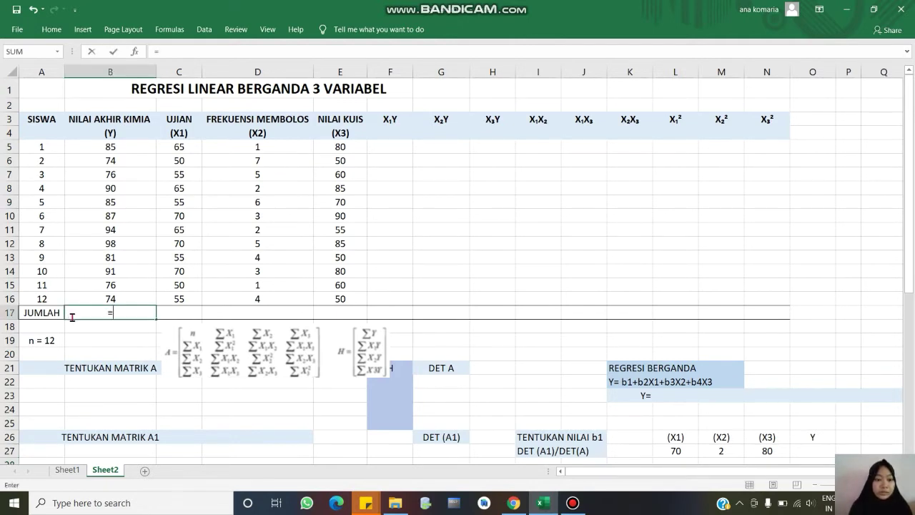
text(sum)
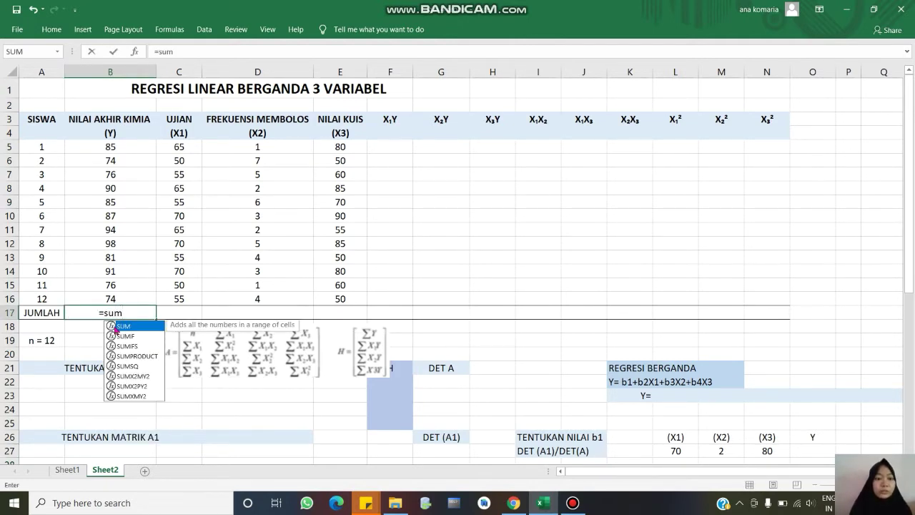
double_click(130, 327)
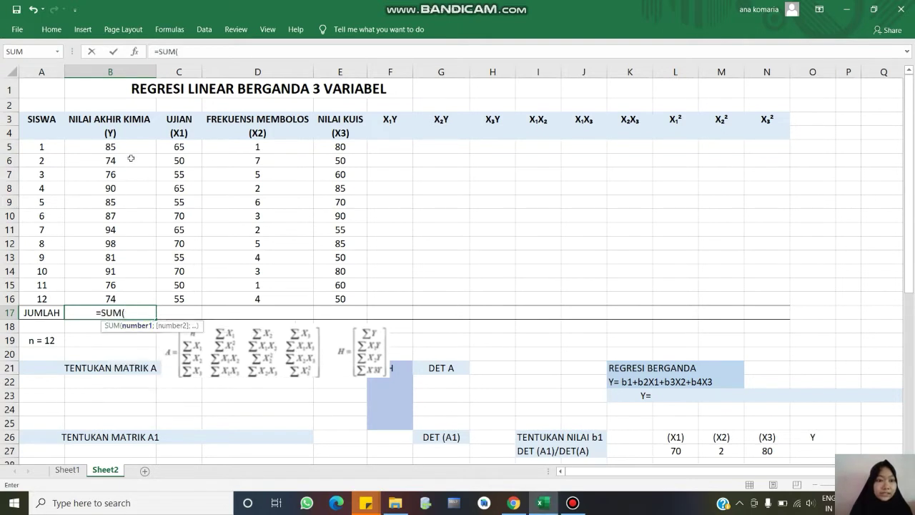
drag(131, 146, 127, 293)
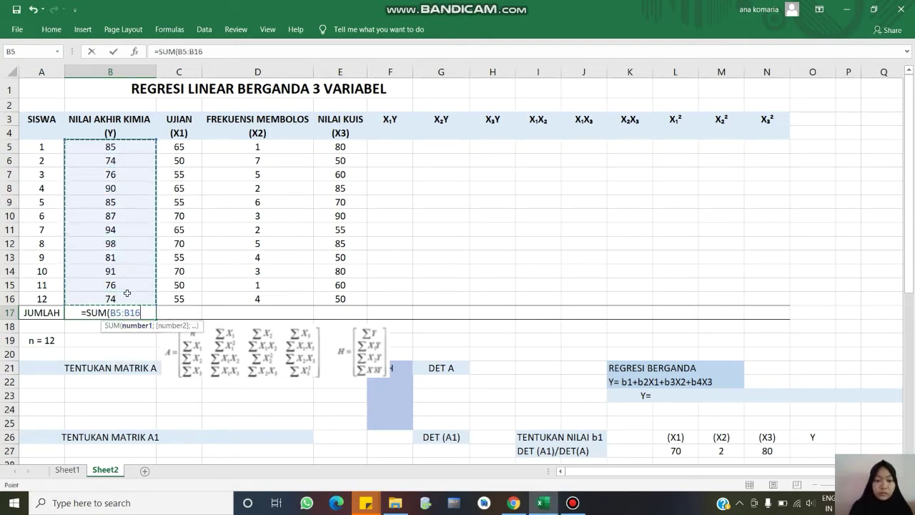
key(Return)
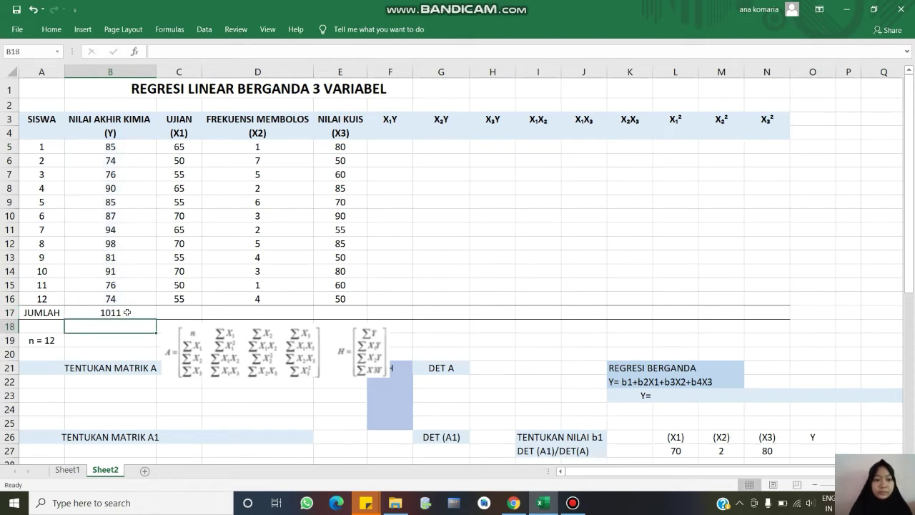
click(127, 312)
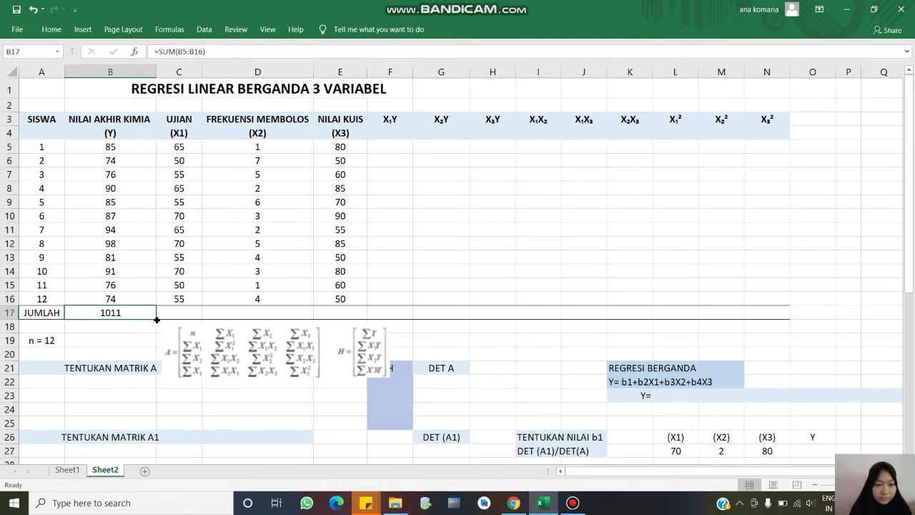
drag(156, 320, 776, 320)
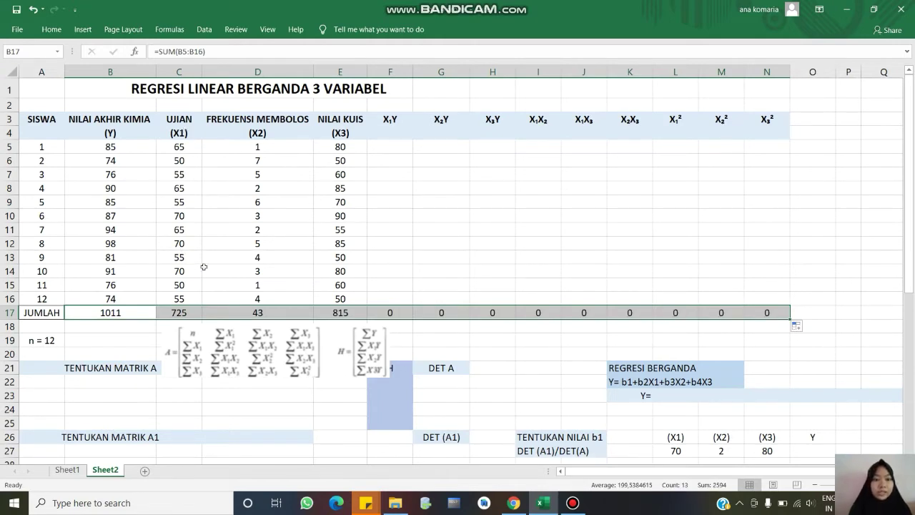
Calculate the X₁Y products with =C5*B5 in F5 and fill the formula down to F16
click(385, 144)
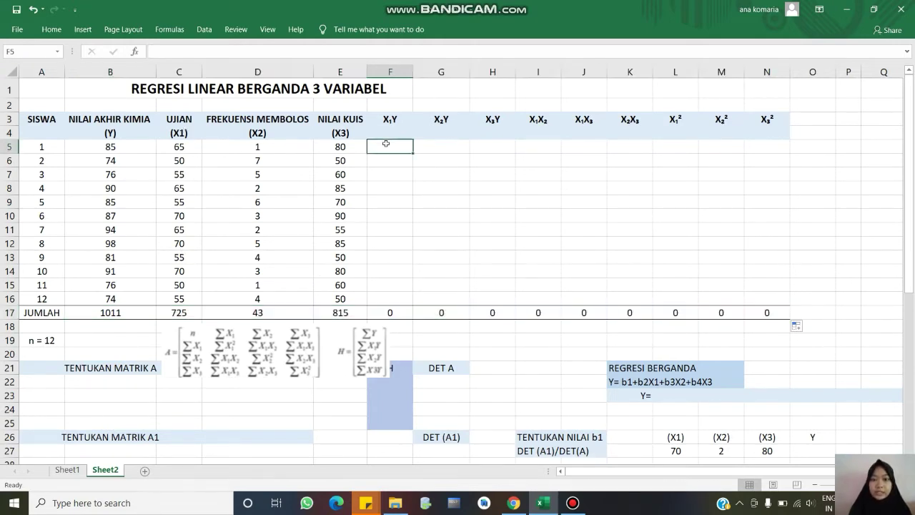
text(=)
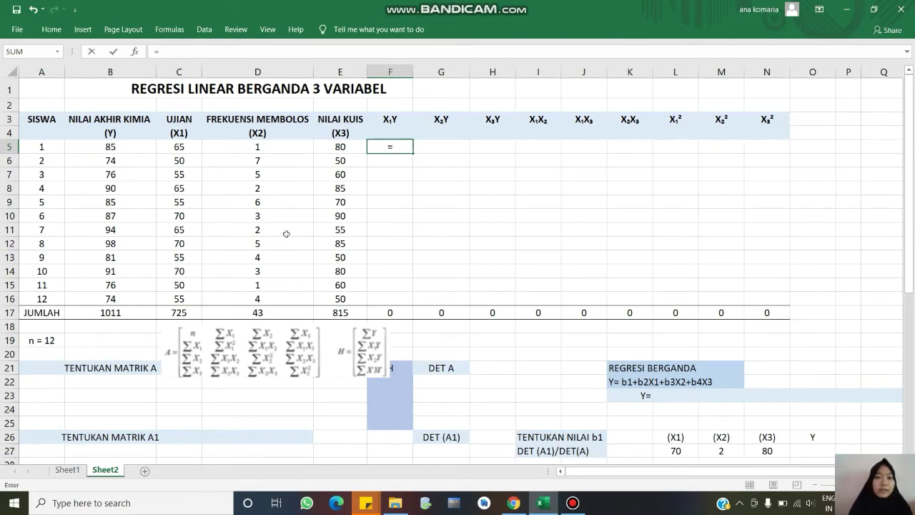
click(190, 146)
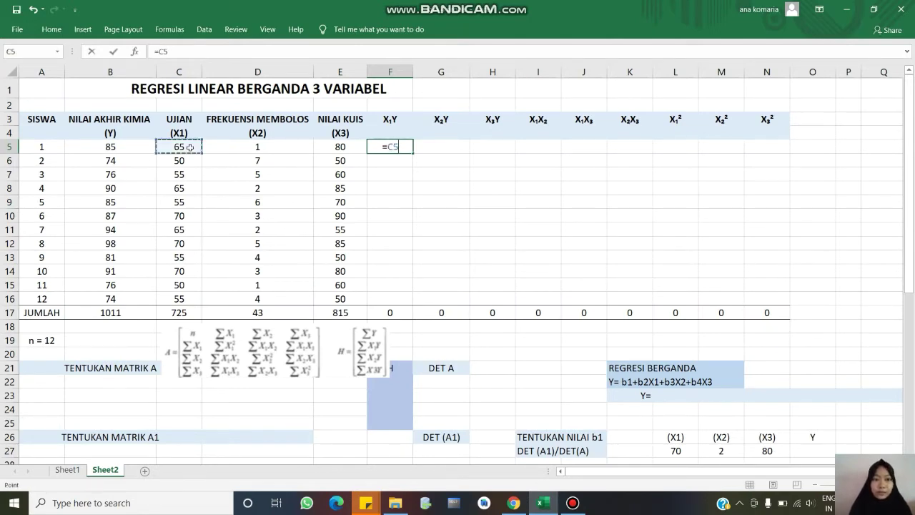
text(*)
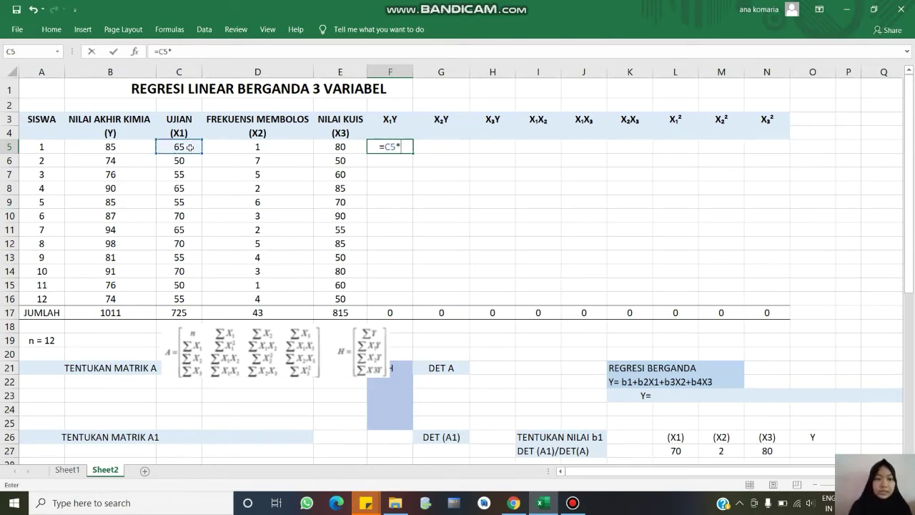
click(111, 147)
key(Return)
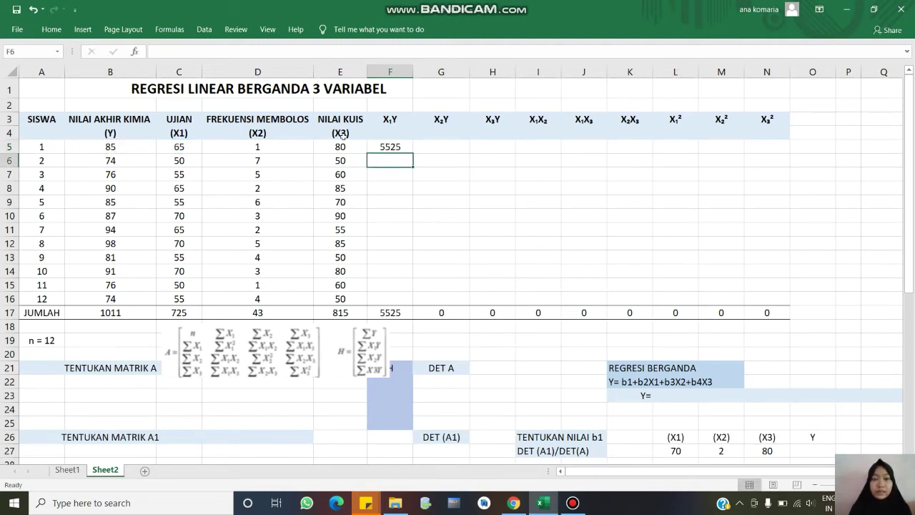
click(375, 145)
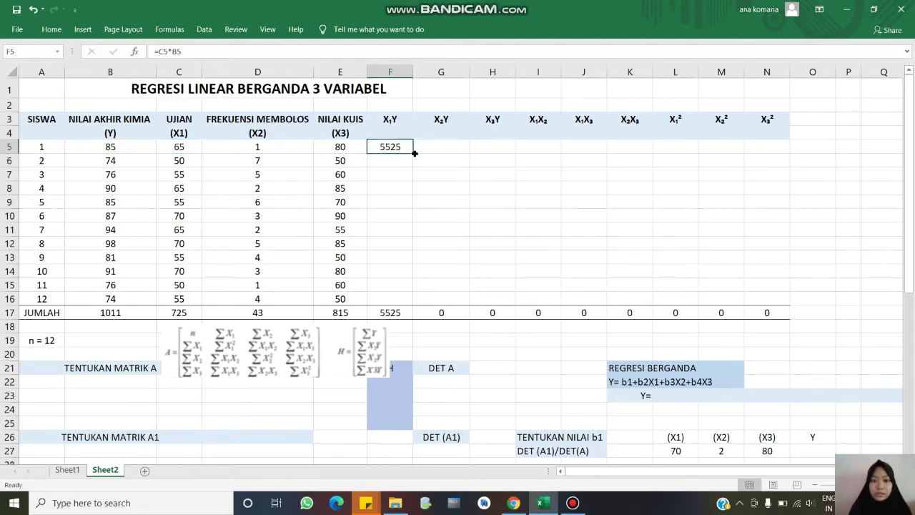
drag(412, 151, 406, 302)
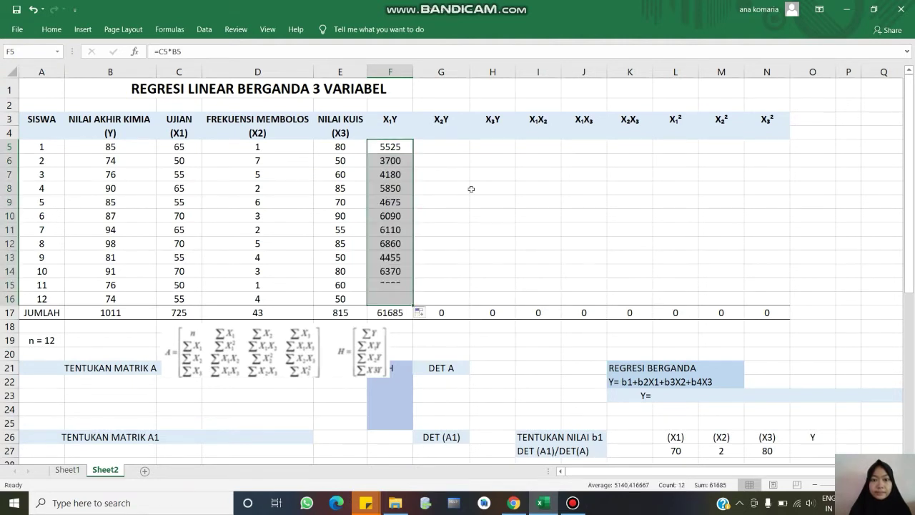
Calculate the X₂Y products with =D5*B5 in G5 and fill the formula down to G16
click(446, 142)
text(=)
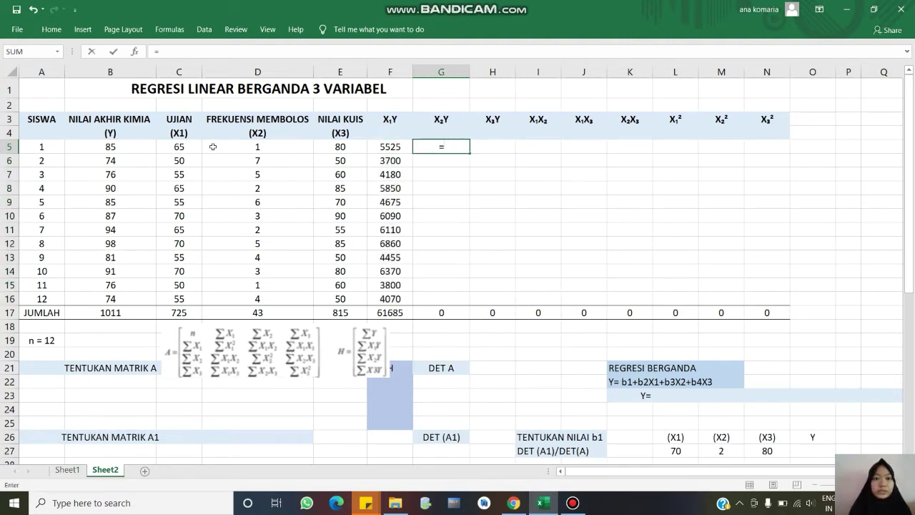
click(254, 147)
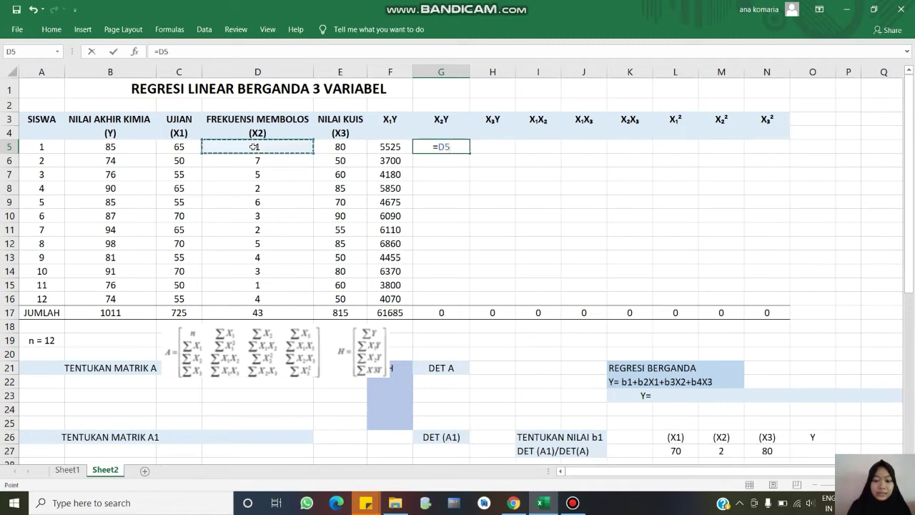
text(*)
click(132, 150)
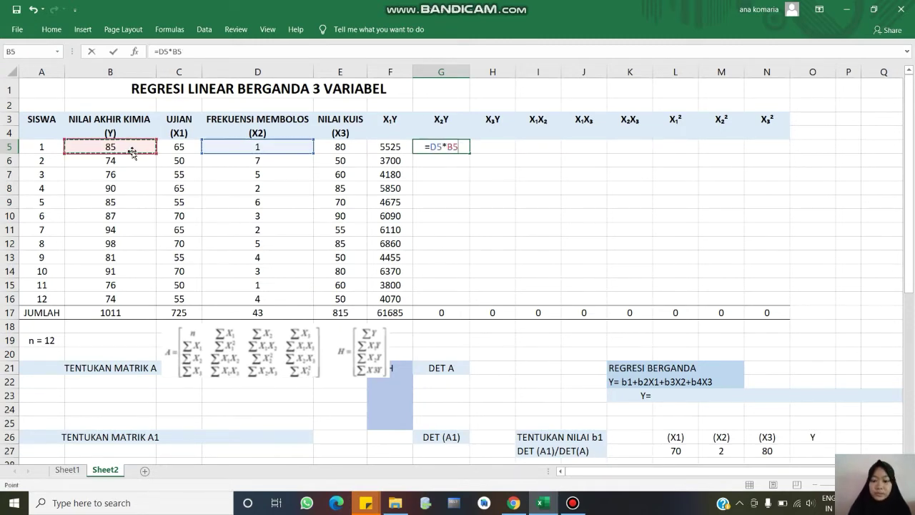
key(Return)
click(447, 146)
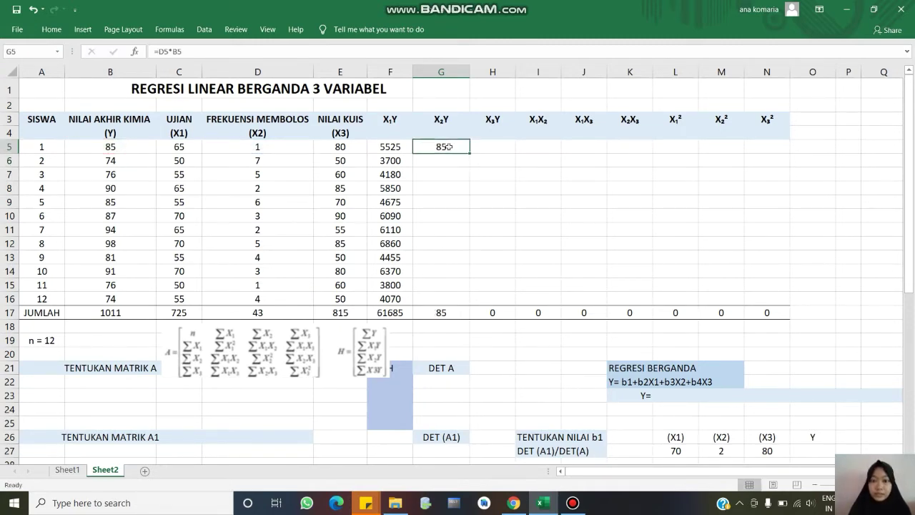
double_click(470, 154)
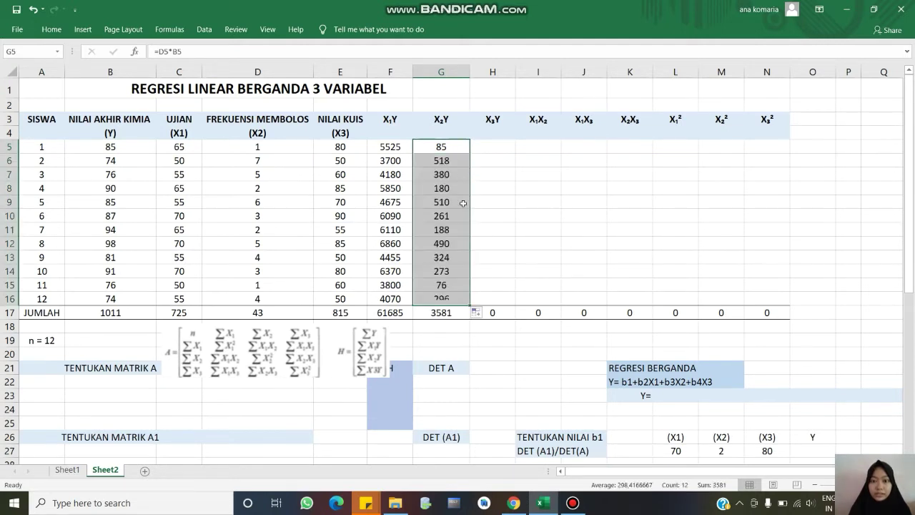
Calculate the X₃Y products with =E5*B5 in H5 and fill the formula down to H16
click(501, 144)
text(=)
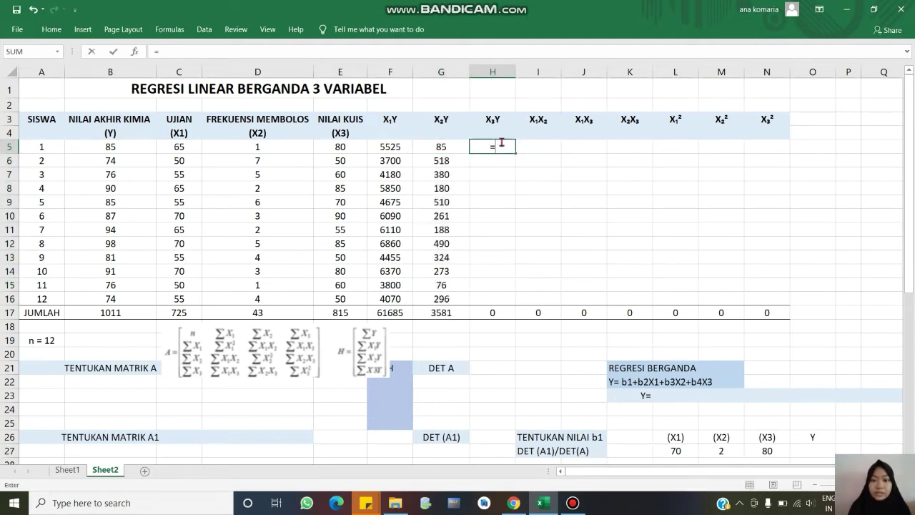
click(343, 146)
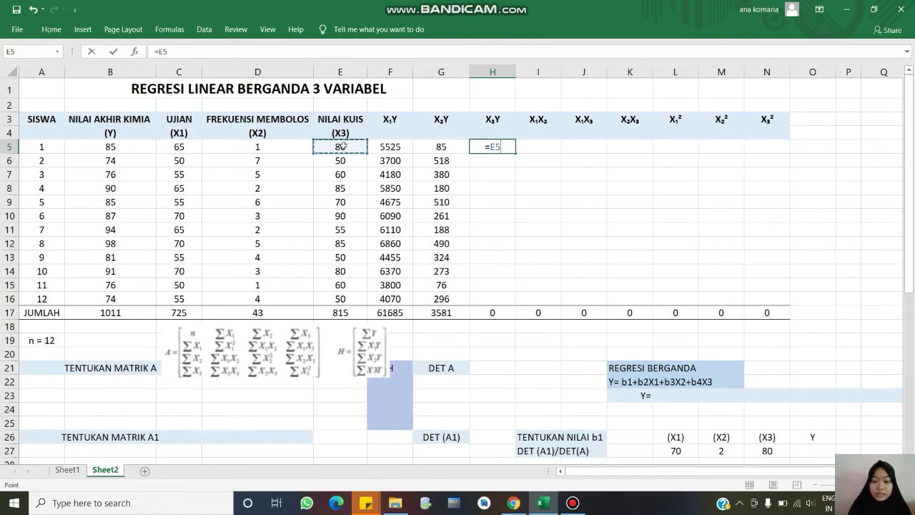
text(*)
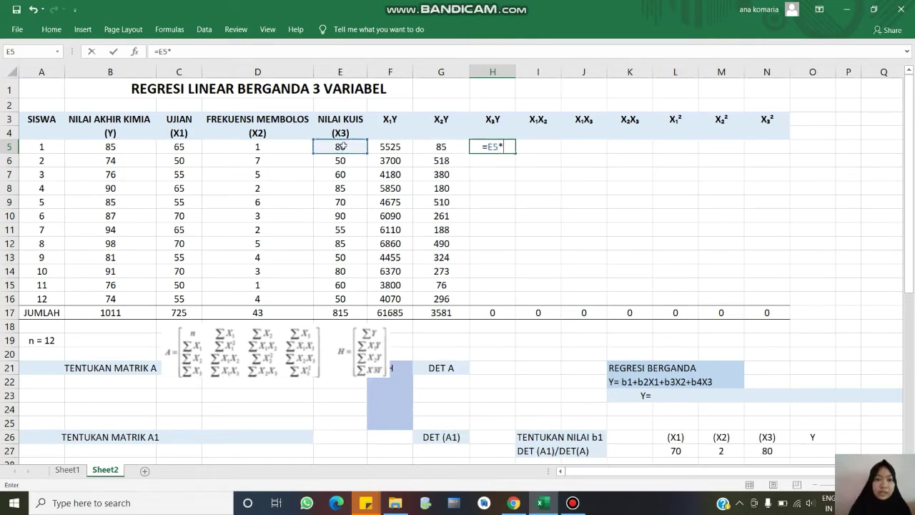
click(113, 148)
key(Return)
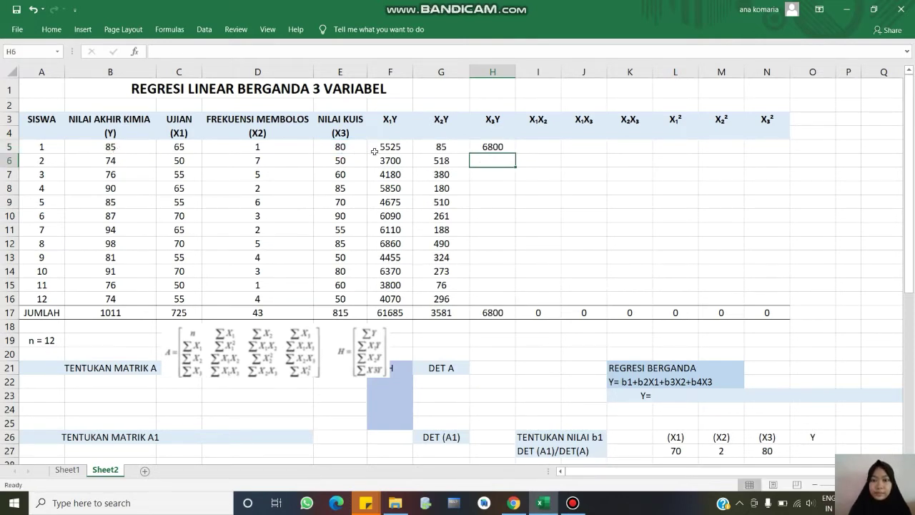
click(493, 144)
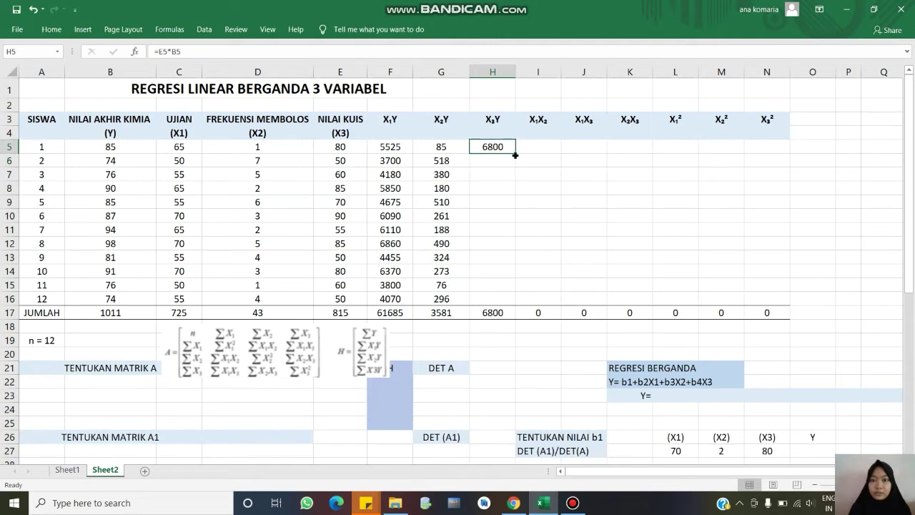
drag(515, 154, 519, 302)
Calculate the X₁X₂ products with =C5*D5 in I5 and fill the formula down to I16
click(543, 144)
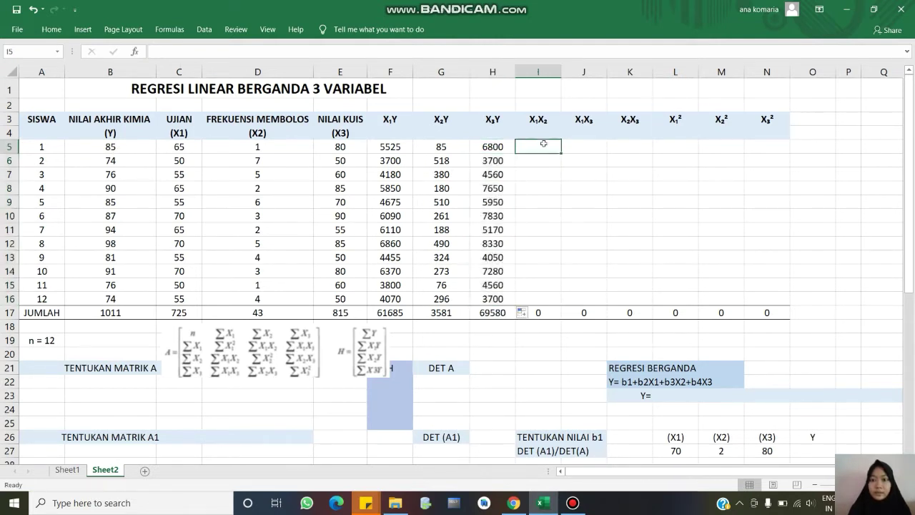
text(=)
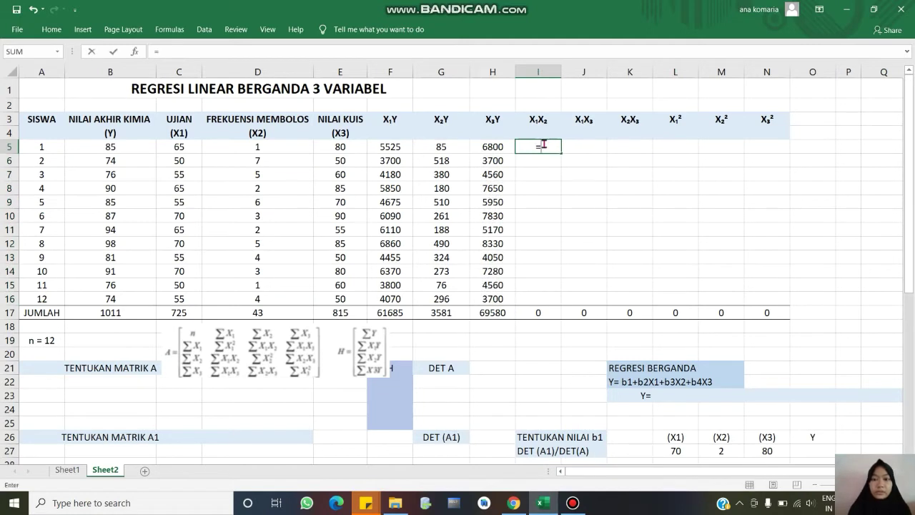
click(186, 144)
text(*)
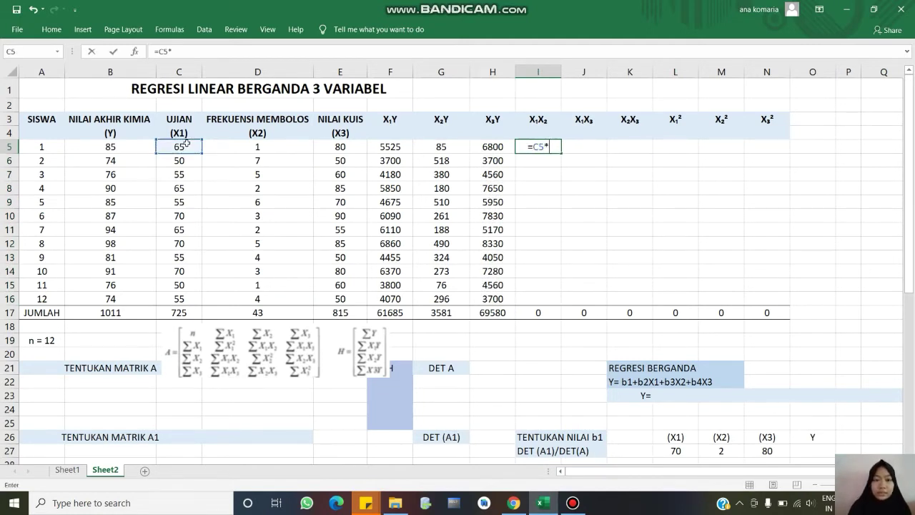
click(230, 144)
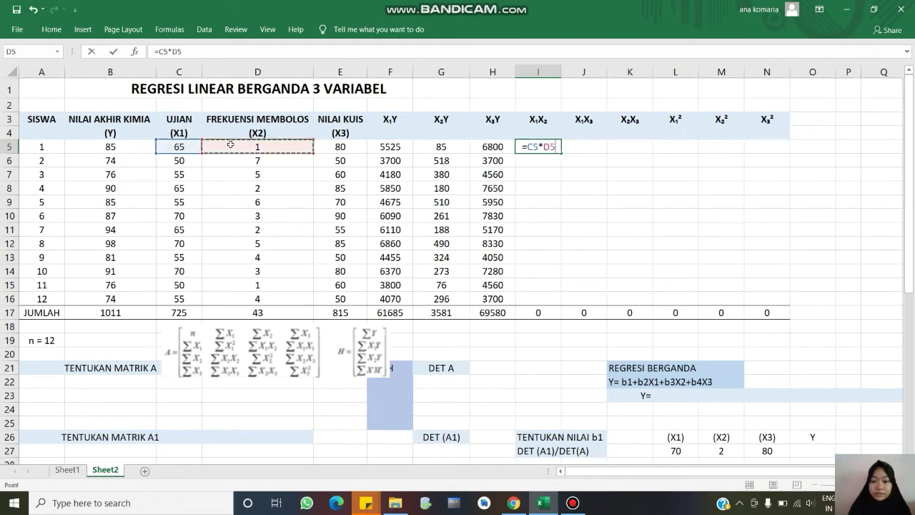
key(Return)
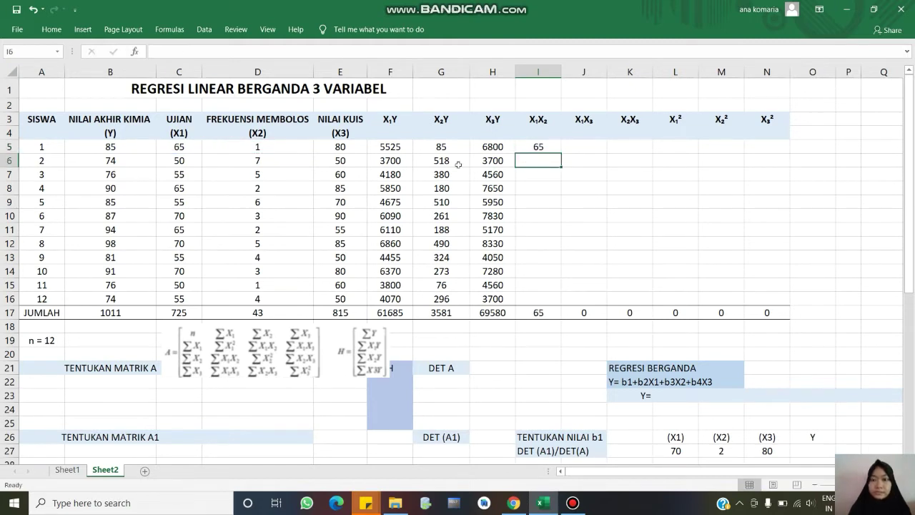
click(533, 147)
click(562, 156)
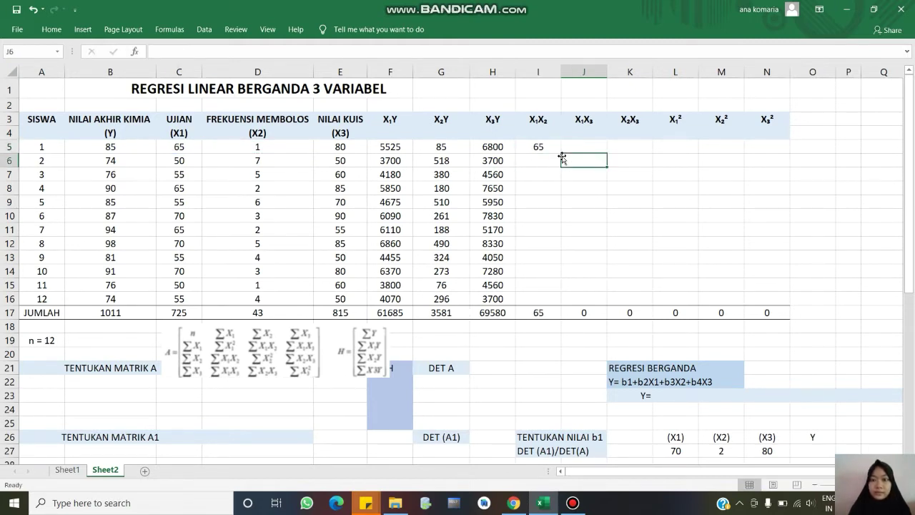
mouse_move(551, 150)
mouse_down()
mouse_move(564, 155)
mouse_move(555, 151)
mouse_up()
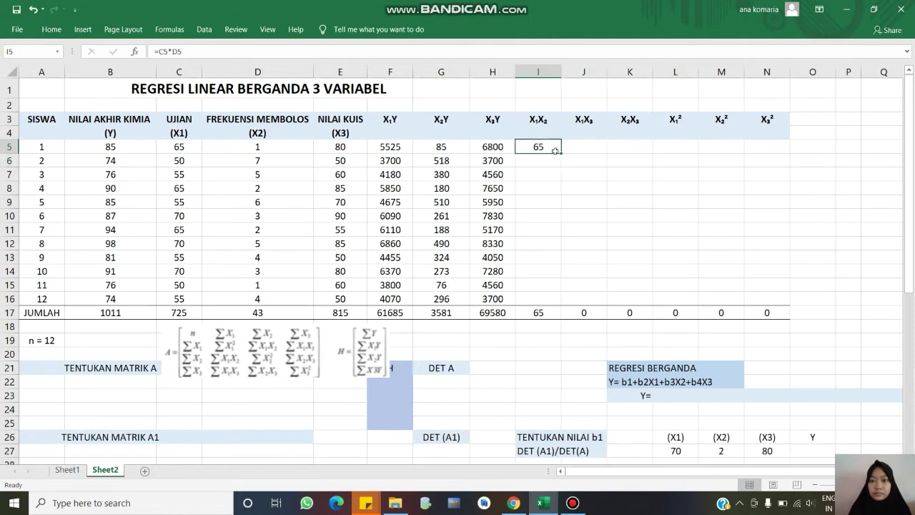
double_click(562, 154)
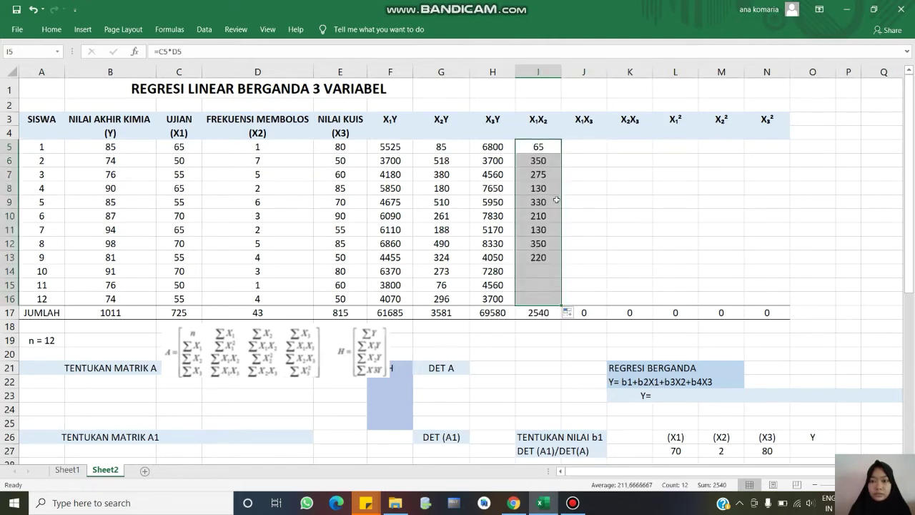
Calculate the X₁X₃ products with =C5*E5 in J5 and fill the formula down to J16
click(583, 145)
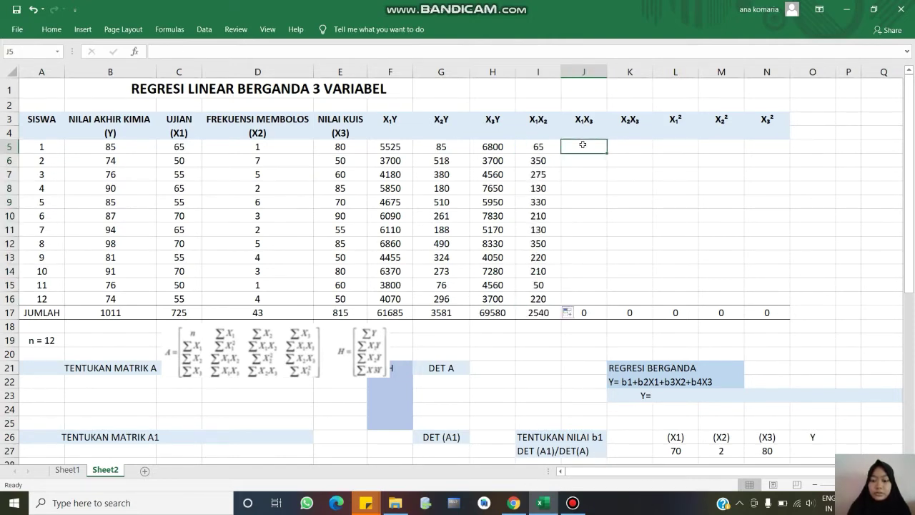
text(=)
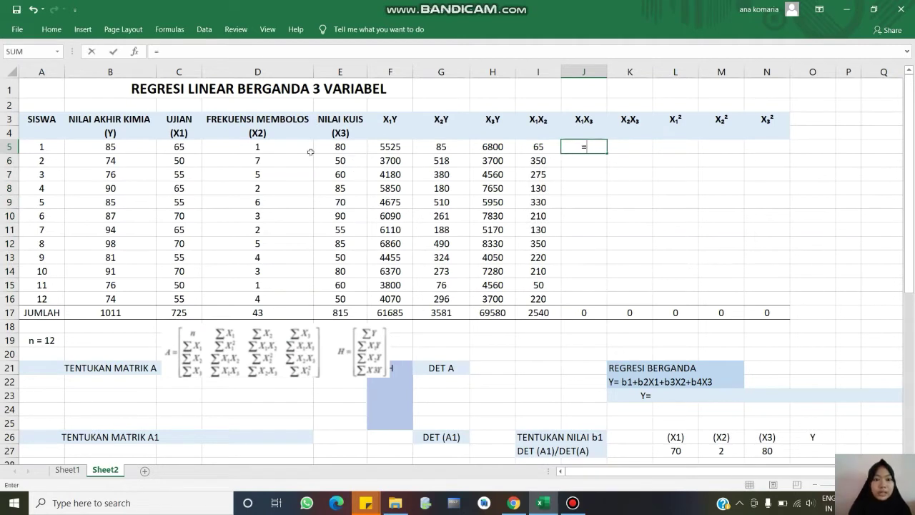
click(188, 147)
text(*)
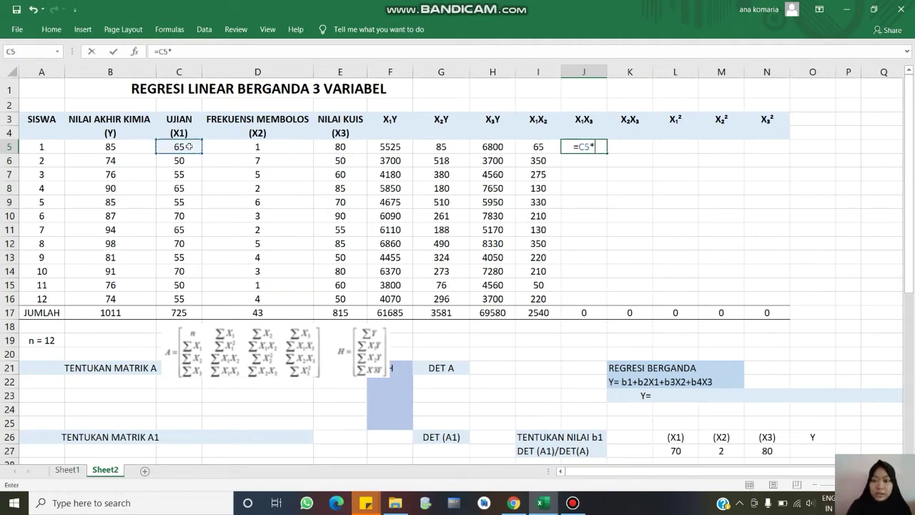
click(343, 152)
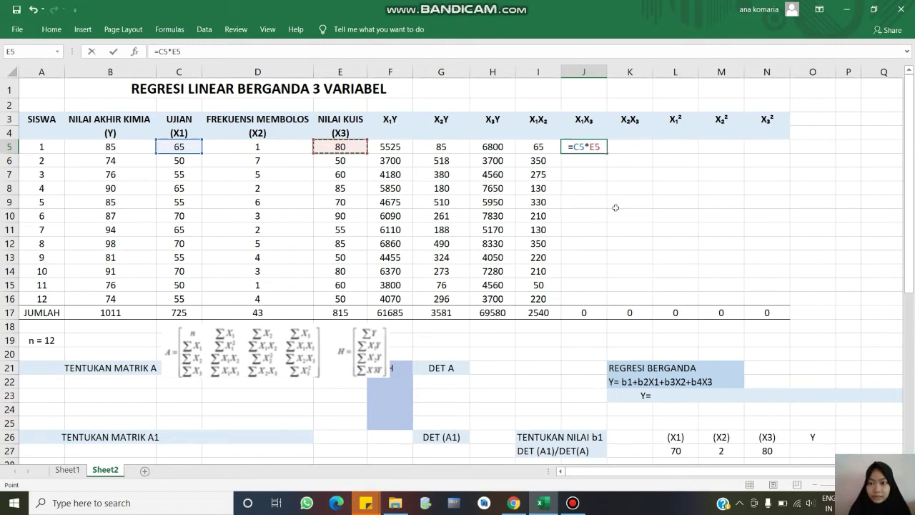
key(Return)
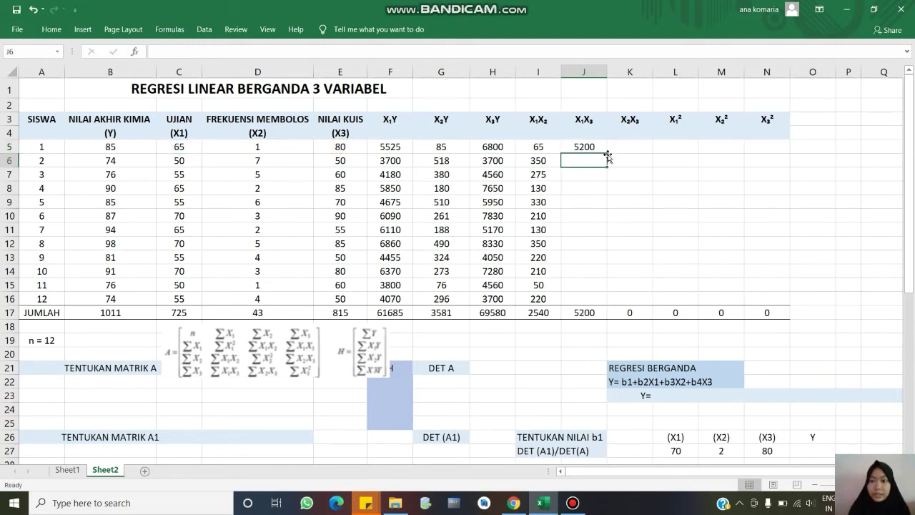
click(596, 148)
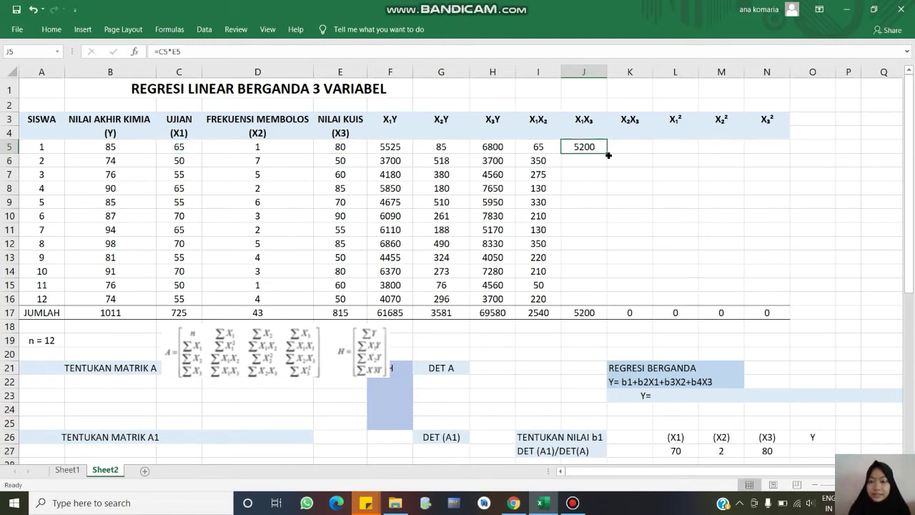
drag(608, 154, 607, 304)
Calculate the first X₂X₃ product with =D5*E5 in K5
click(628, 147)
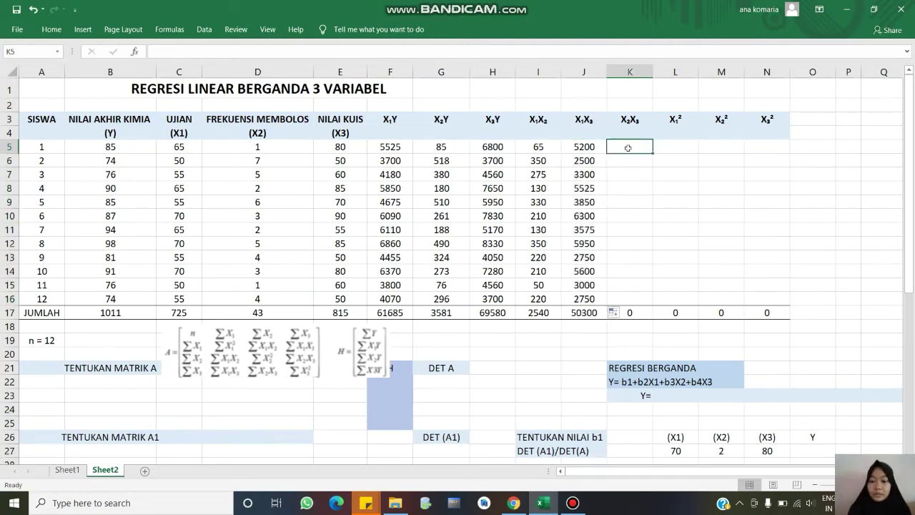
text(=)
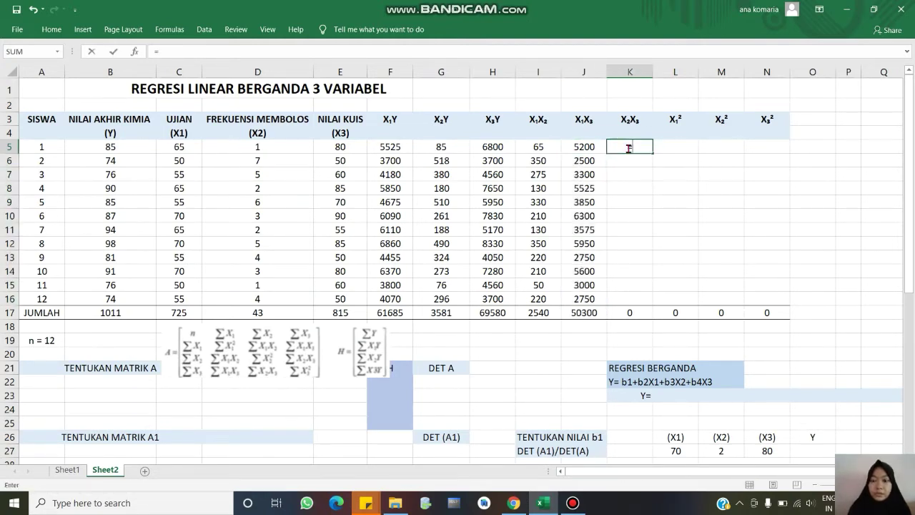
click(284, 149)
text(*)
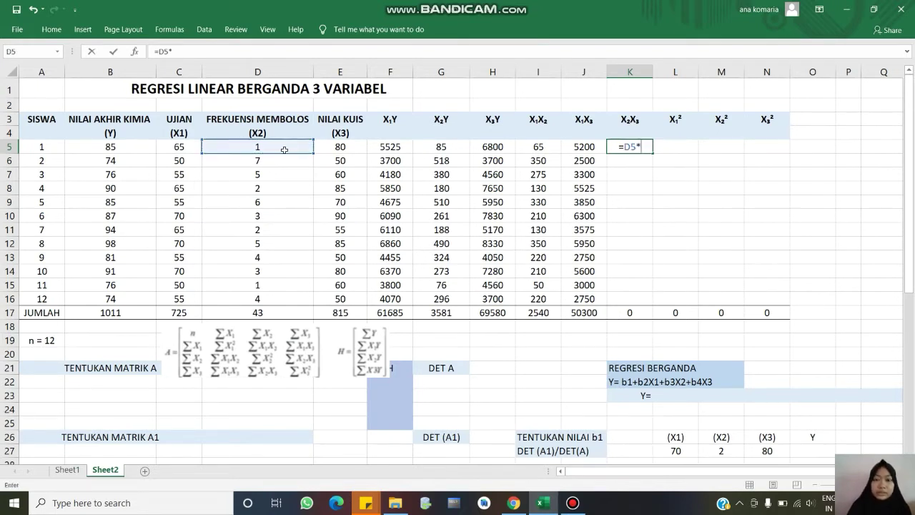
click(341, 147)
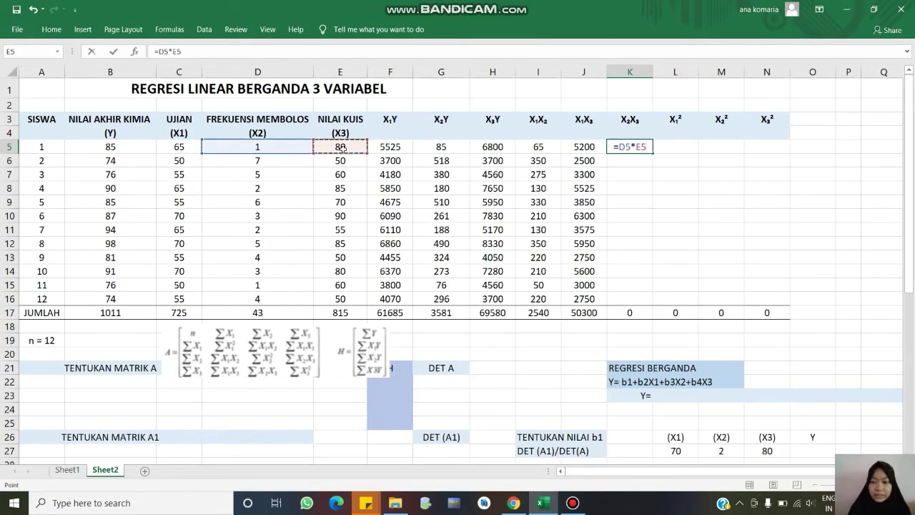
key(Return)
Enter the formula =C5^3 in L5 under the X₁² heading
click(654, 147)
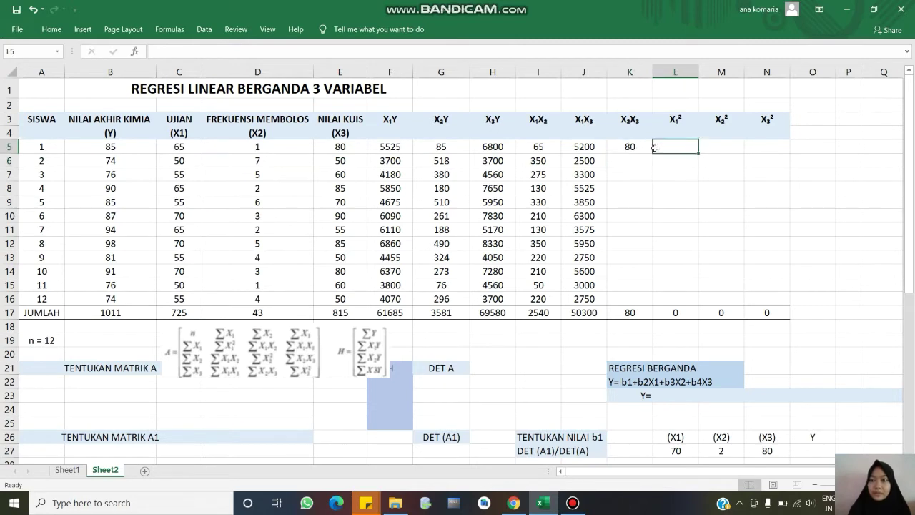
text(=)
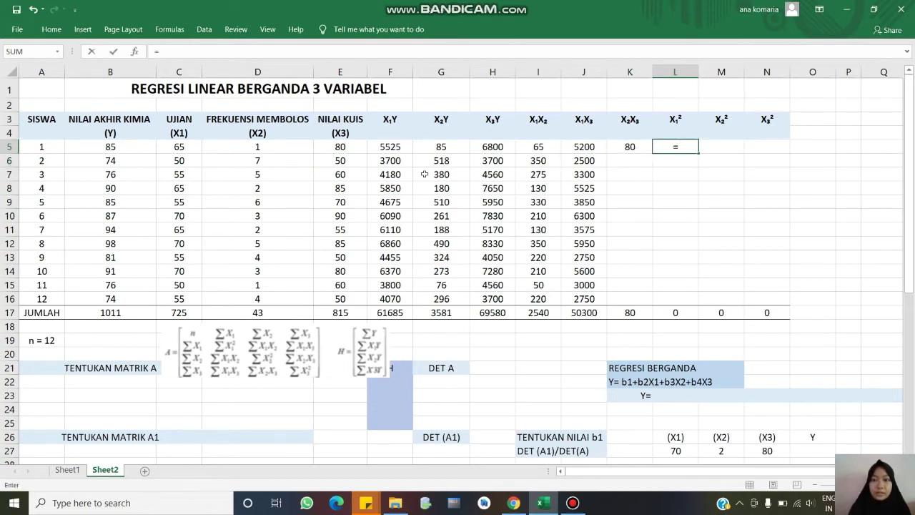
click(185, 147)
text(^)
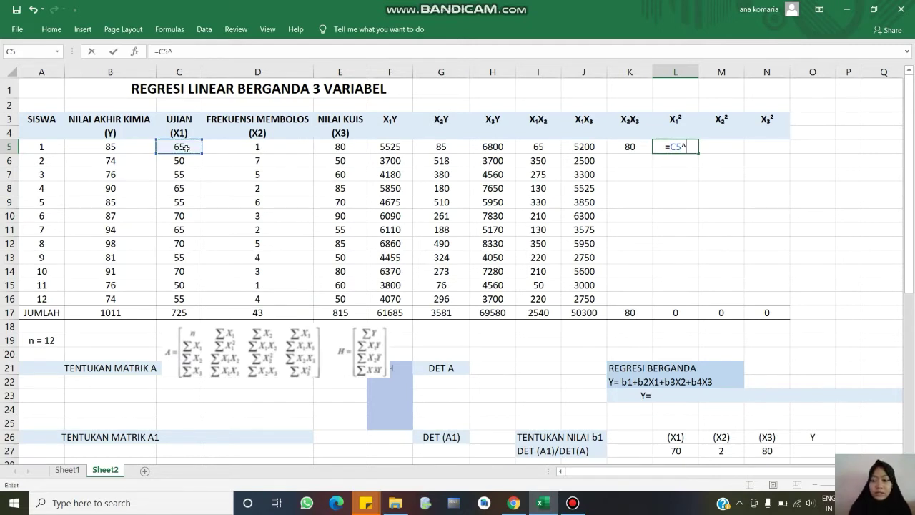
text(3)
key(Return)
Calculate the first X₂² value with =D5^2 in M5
key(Right)
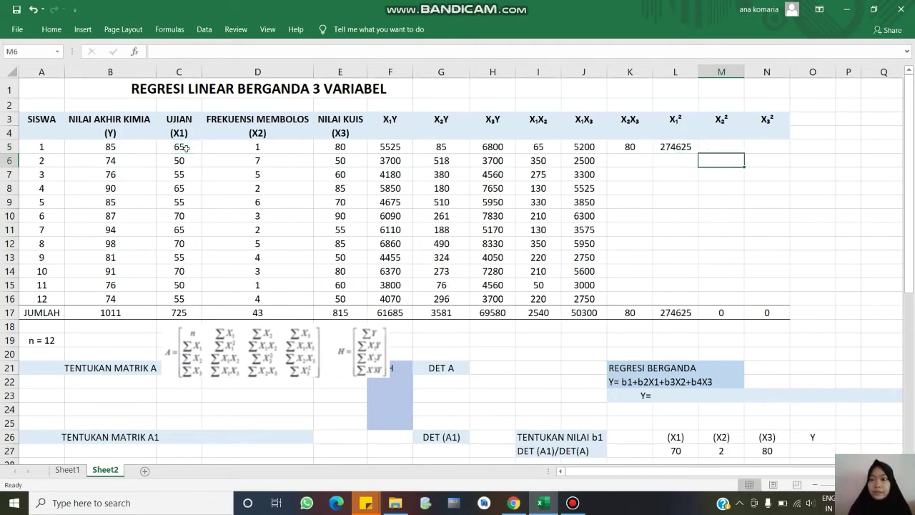
key(Up)
text(=)
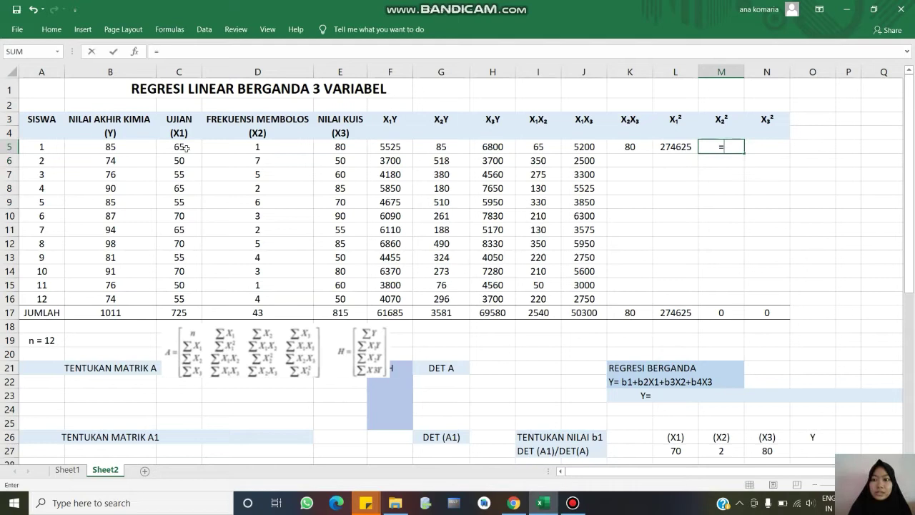
click(279, 146)
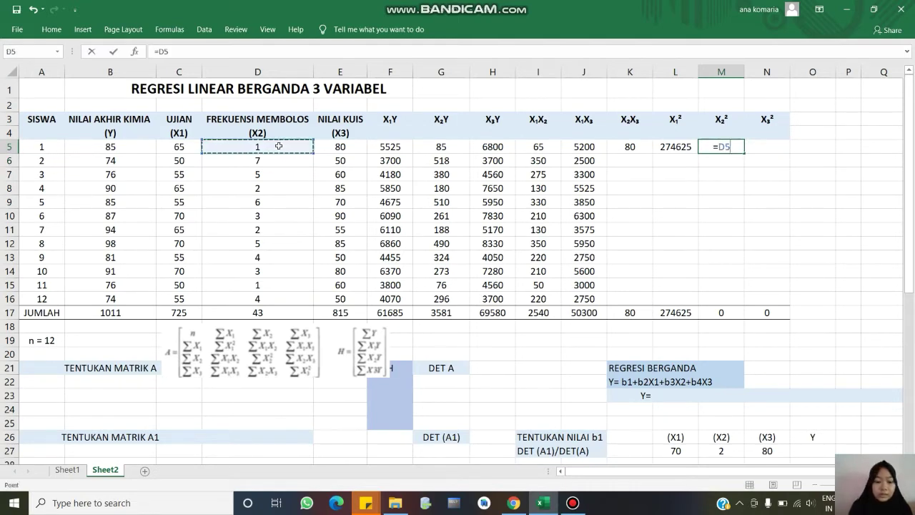
text(^2)
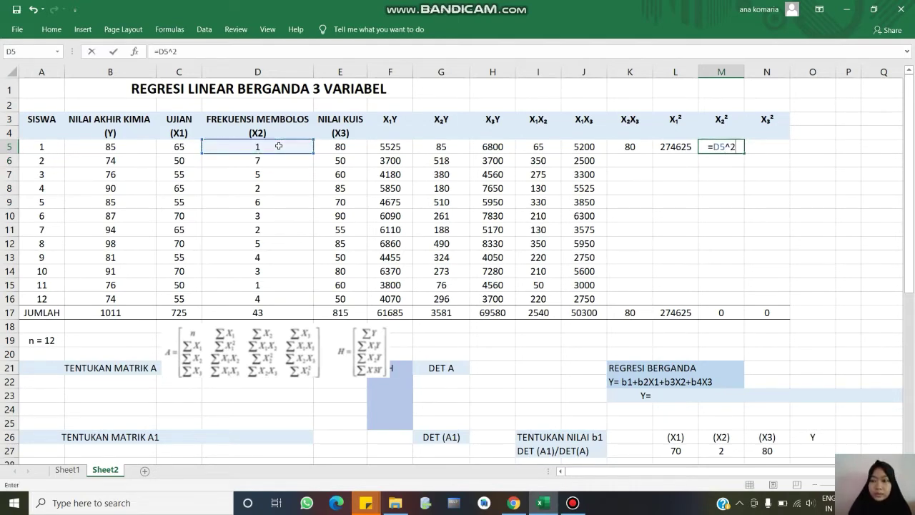
key(Return)
Calculate the first X₃² value with =E5^2 in N5 and fill the formulas of K5:N5 down to row 16
key(Right)
key(Up)
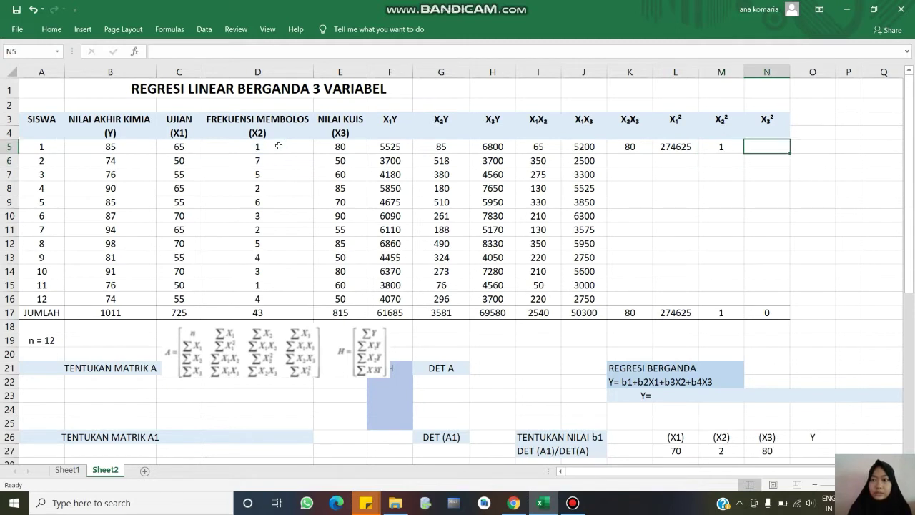
text(=)
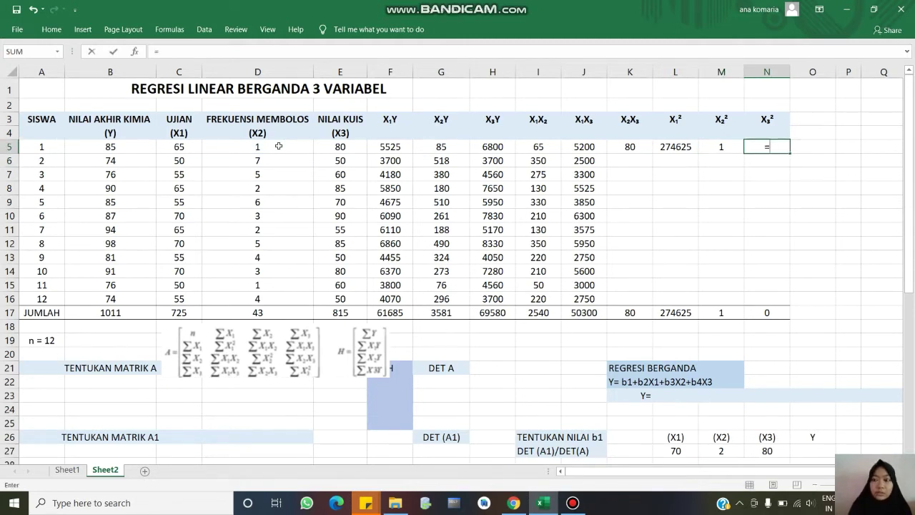
click(340, 147)
text(^)
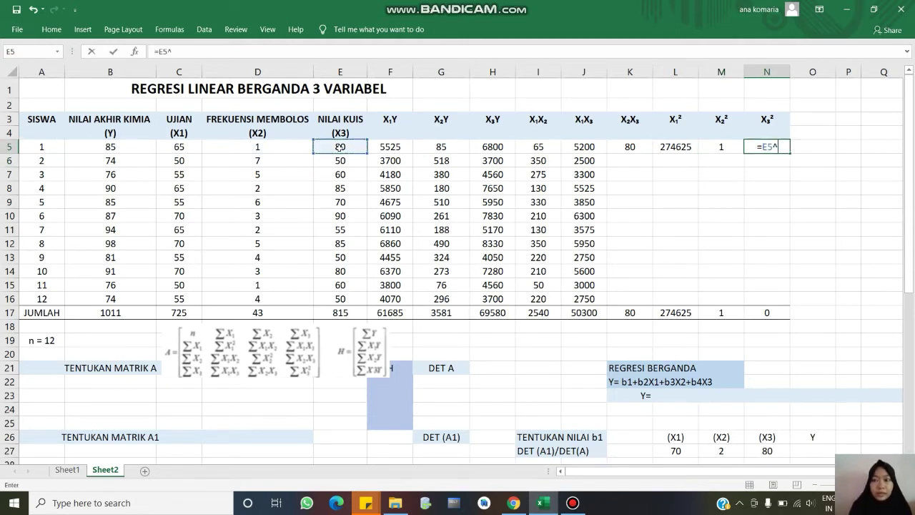
text(2)
key(Return)
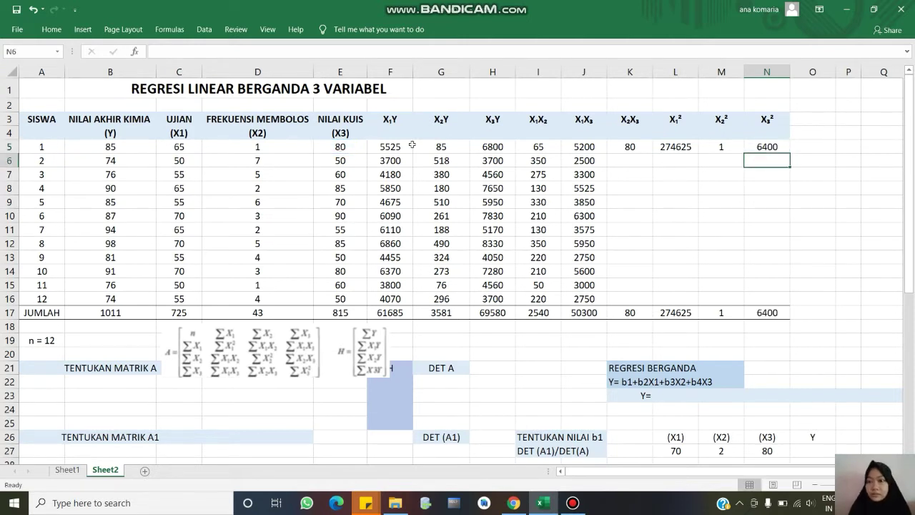
drag(621, 147, 794, 305)
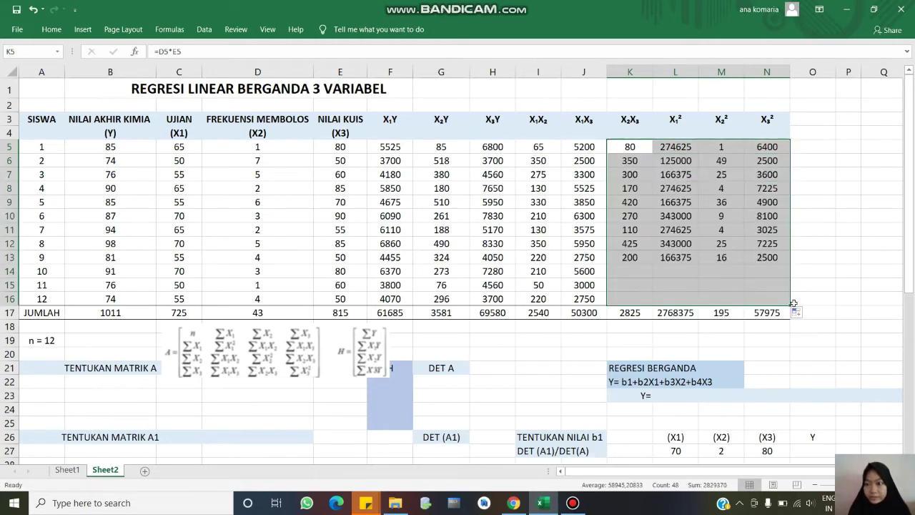
click(827, 283)
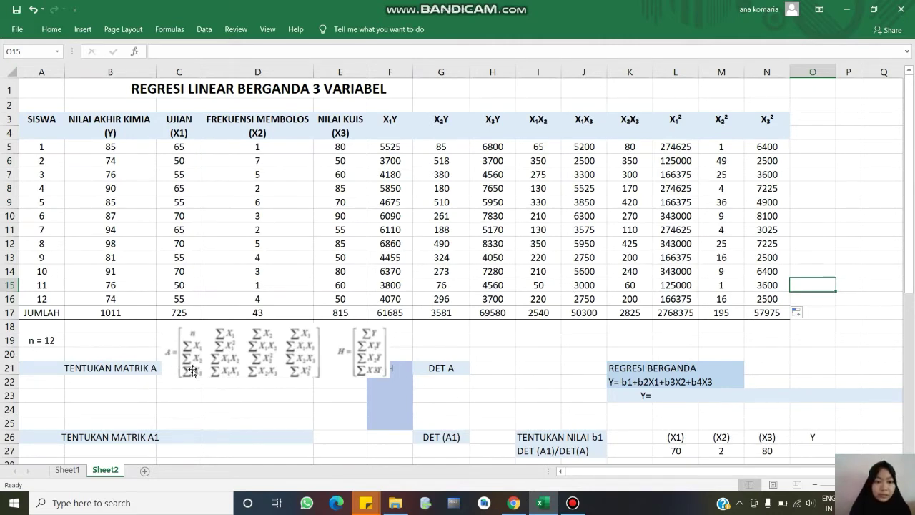
Move the matrix formula picture up over the data rows and enter 12 in A22 as the n value of matrix A
drag(192, 370, 209, 263)
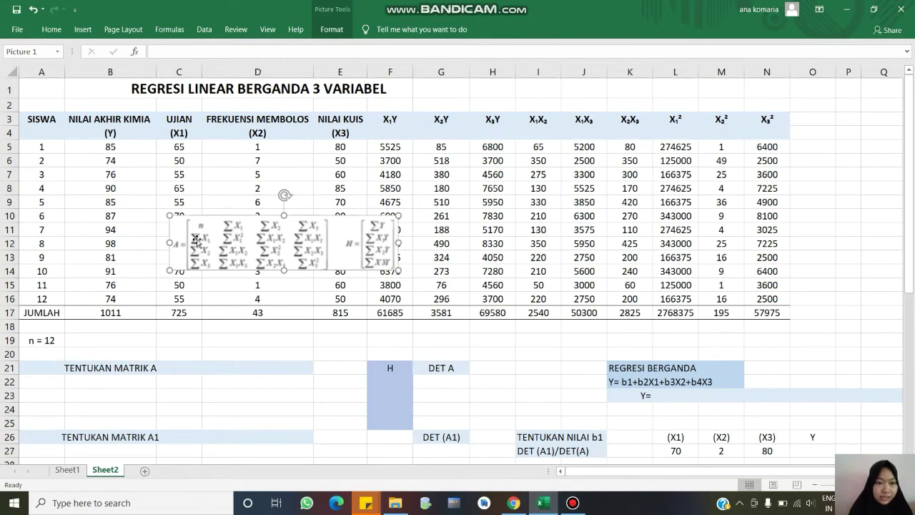
click(38, 378)
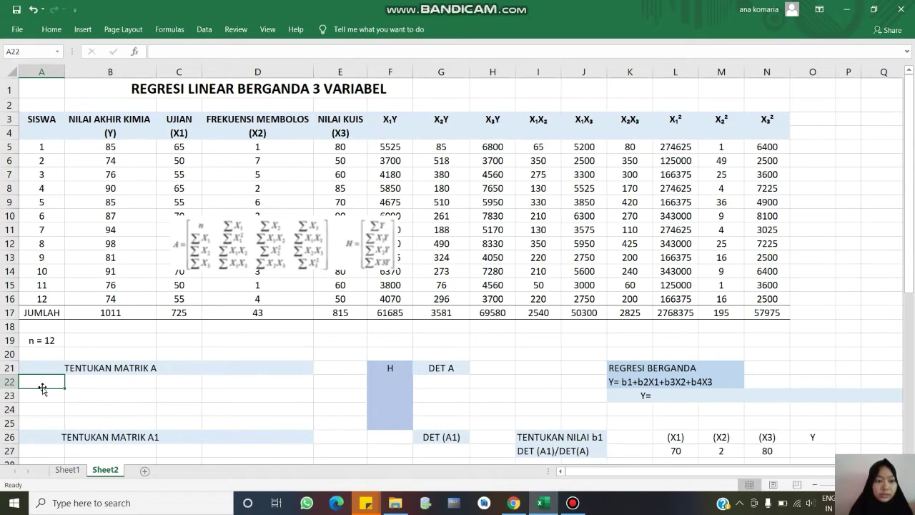
text(12)
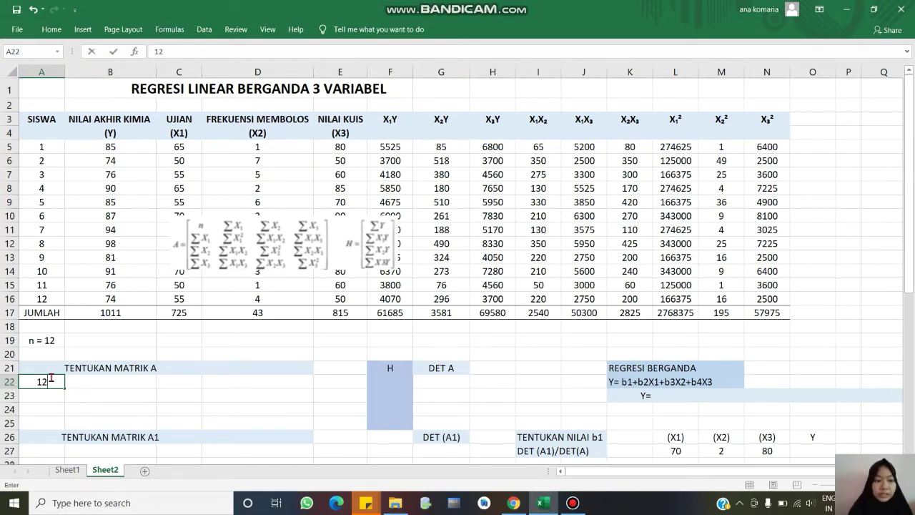
key(Return)
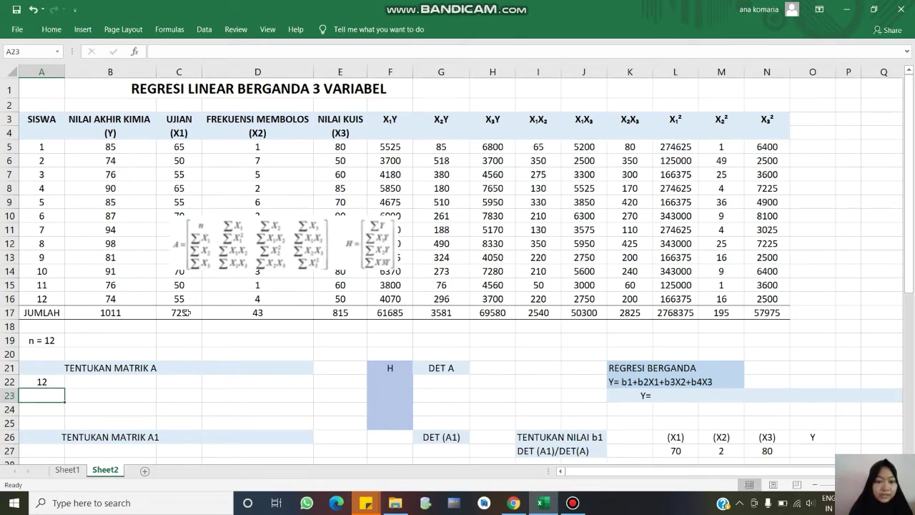
Complete the first column of matrix A by linking A23, A24 and A25 to the totals in C17, D17 and E17
text(=)
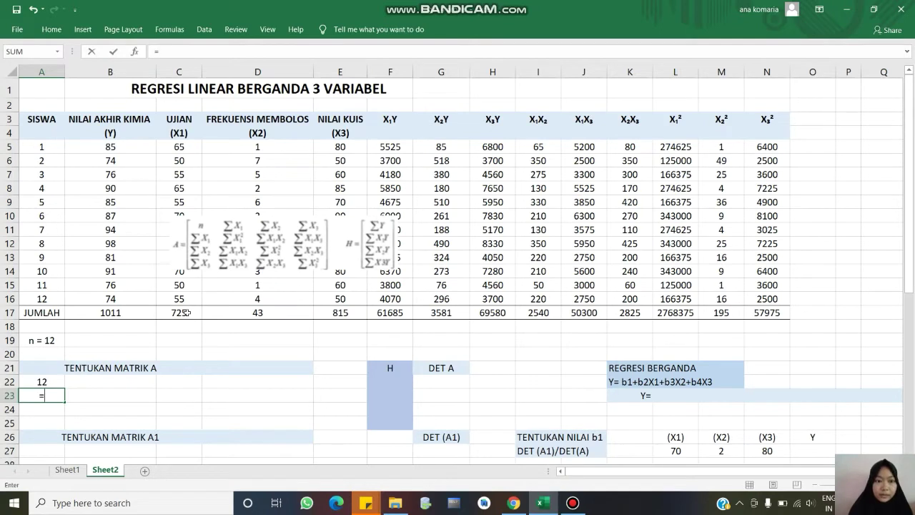
click(185, 312)
key(Return)
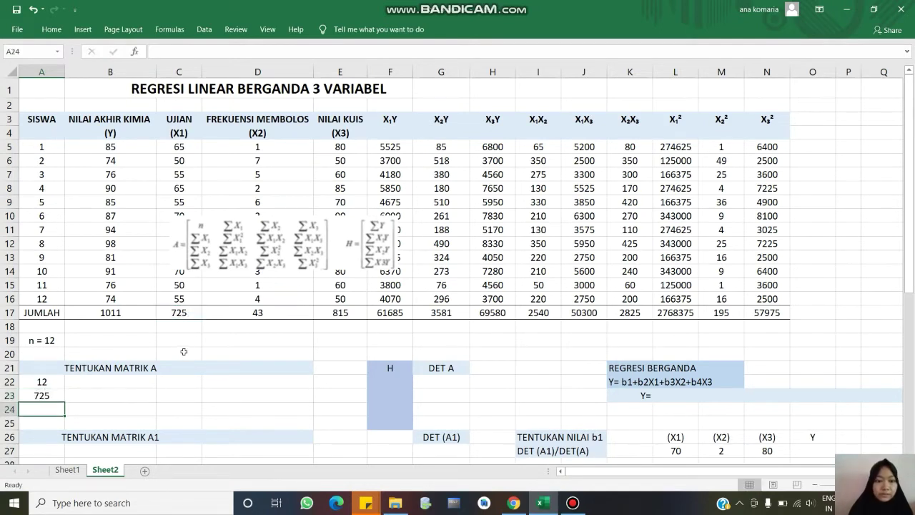
text(=)
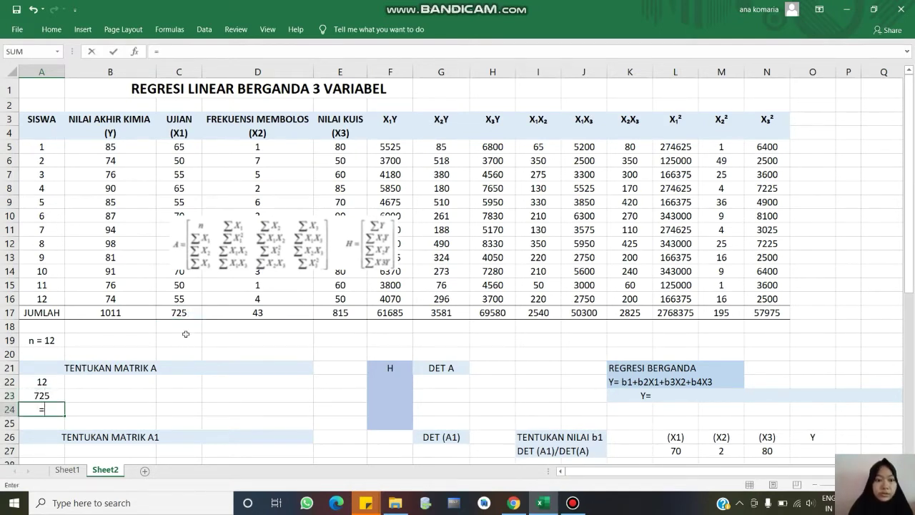
click(246, 311)
key(Return)
text(=)
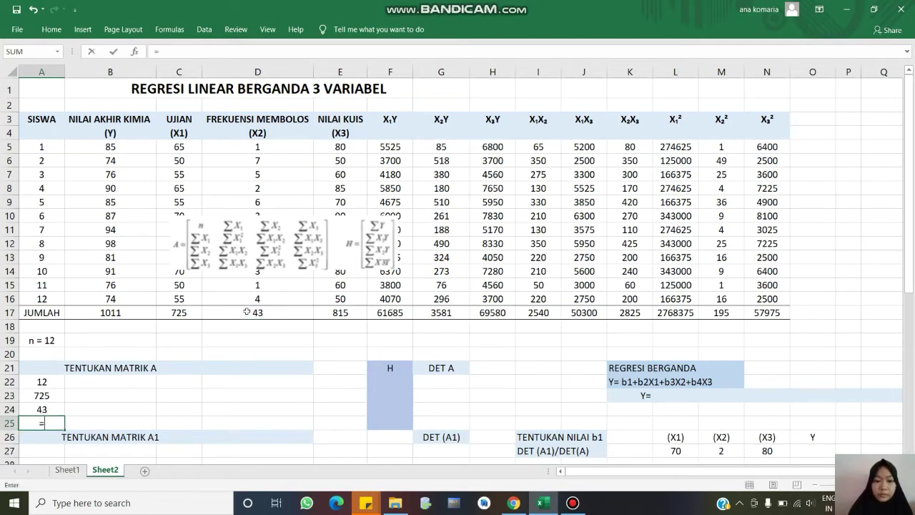
click(339, 316)
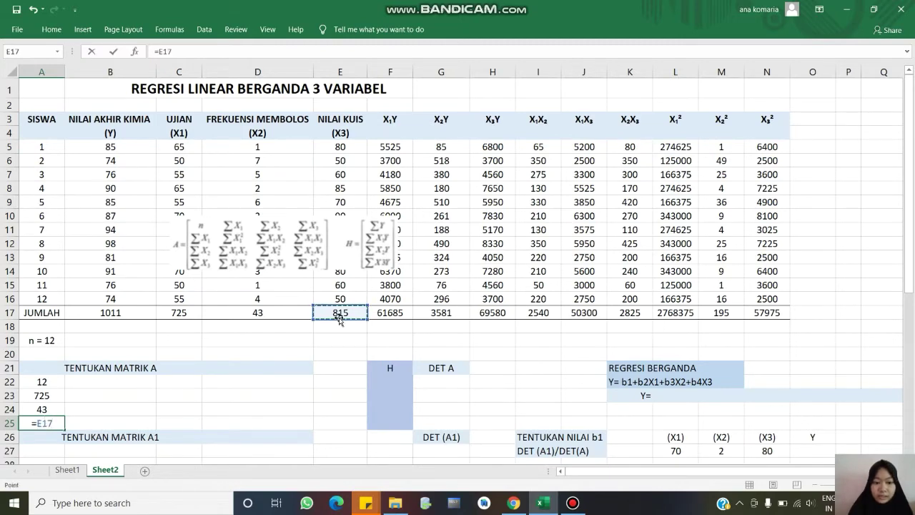
key(Return)
Link B22 and B23 in the second column of matrix A to the totals in C17 and L17
click(140, 379)
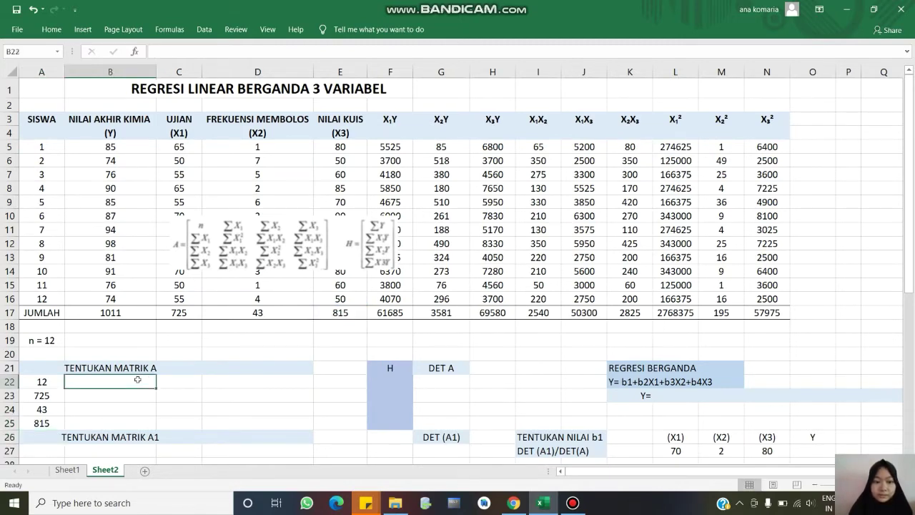
text(=)
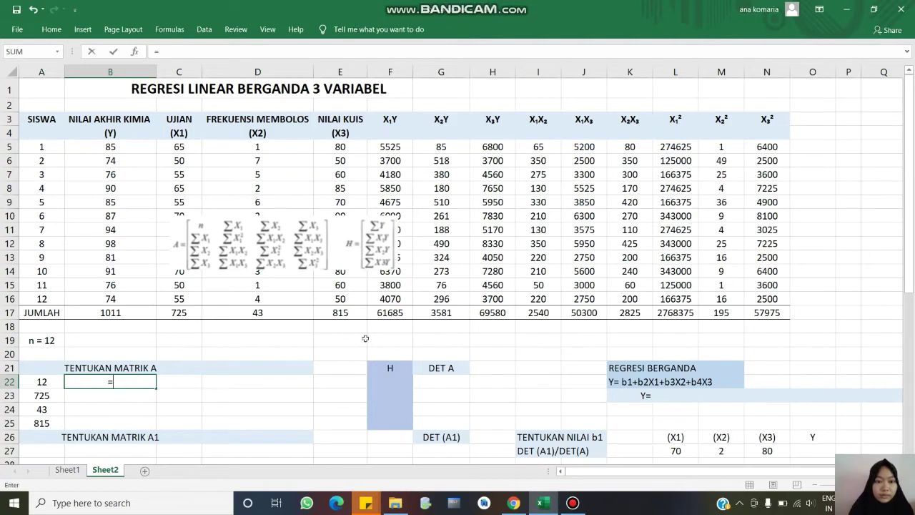
click(176, 313)
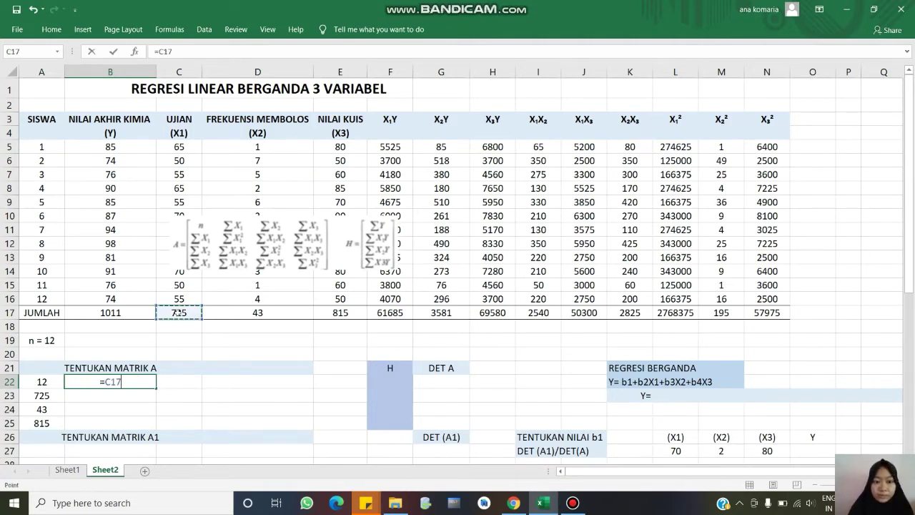
key(Return)
text(=)
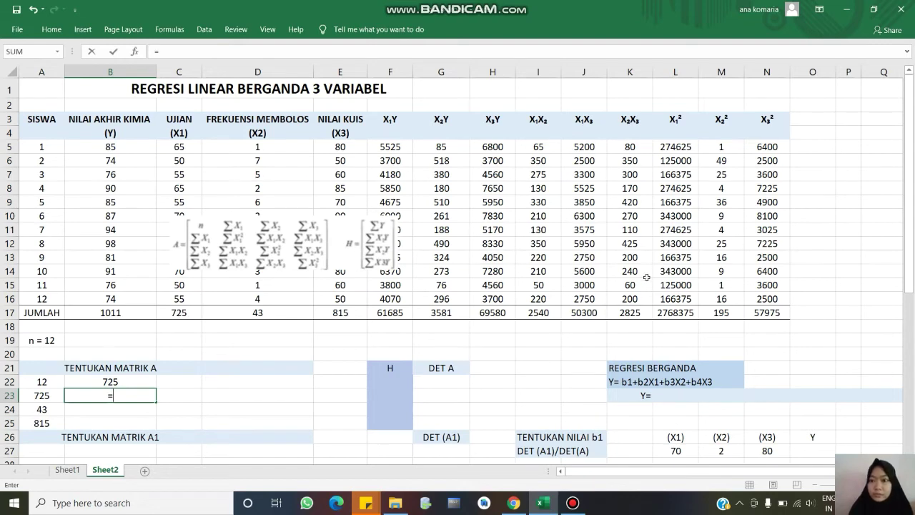
click(665, 315)
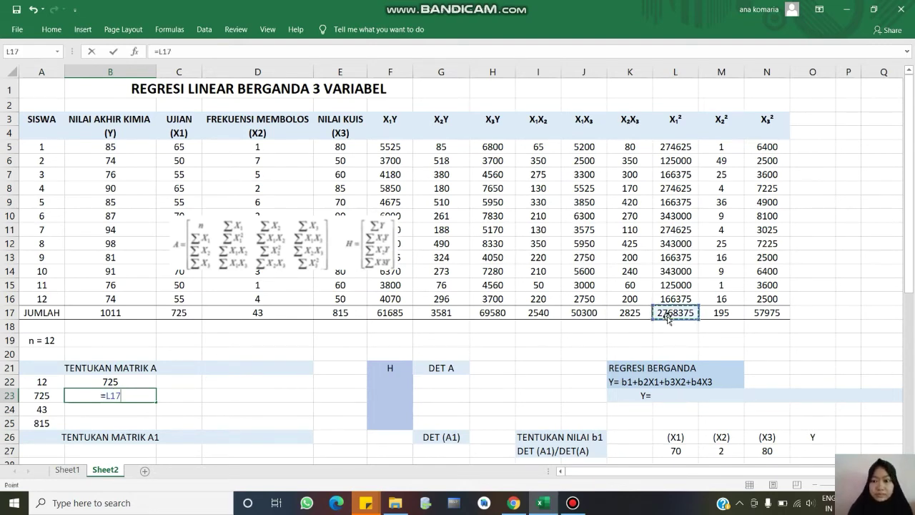
key(Return)
Finish the second column of matrix A by linking B24 to I17 and B25 to J17
text(=)
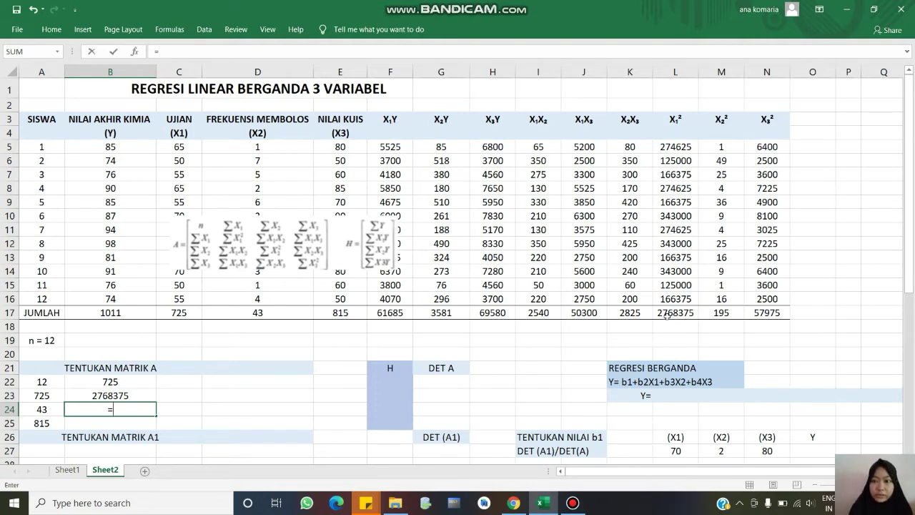
click(537, 312)
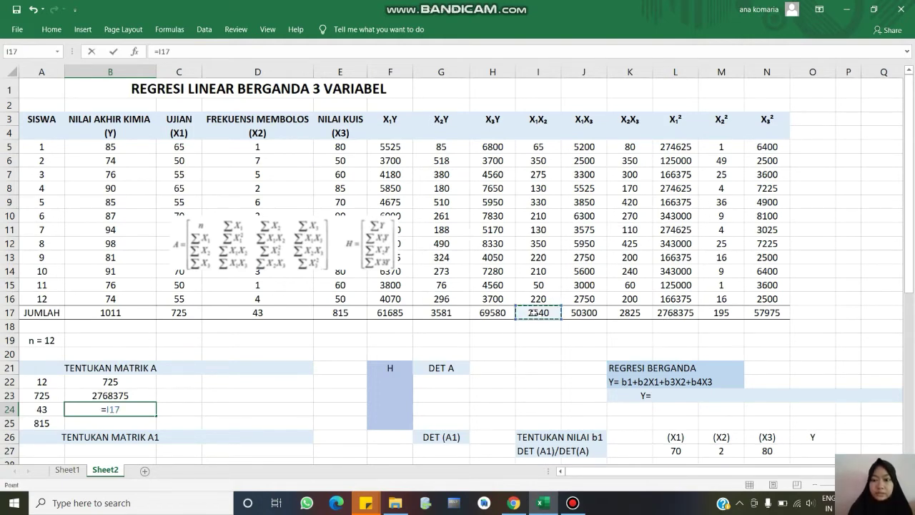
key(Return)
text(=)
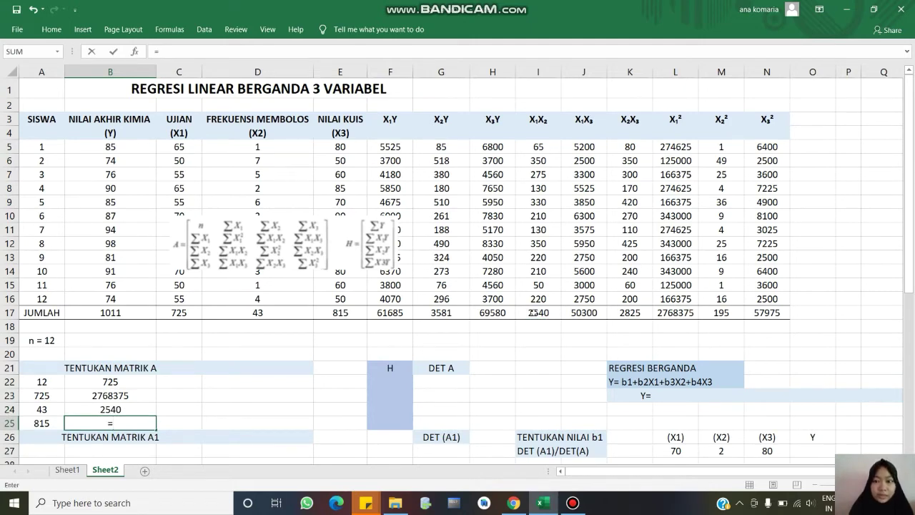
click(569, 313)
key(Return)
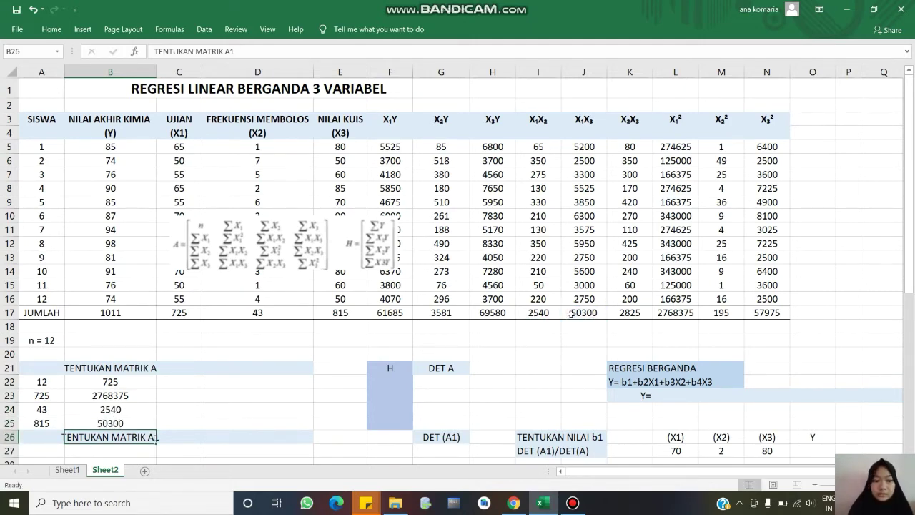
Begin the third column of matrix A by linking C22 to D17 and C23 to I17
key(Up)
key(Right)
key(Up)
key(Up)
key(Up)
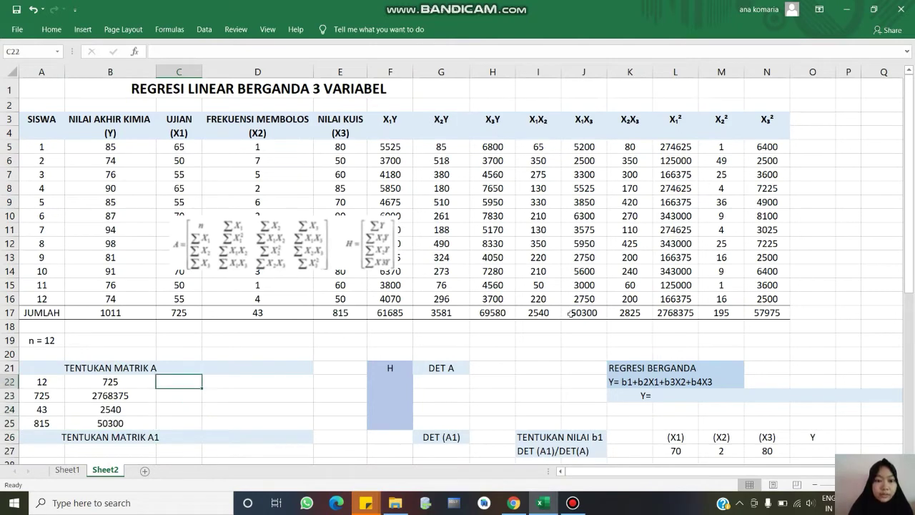
text(=)
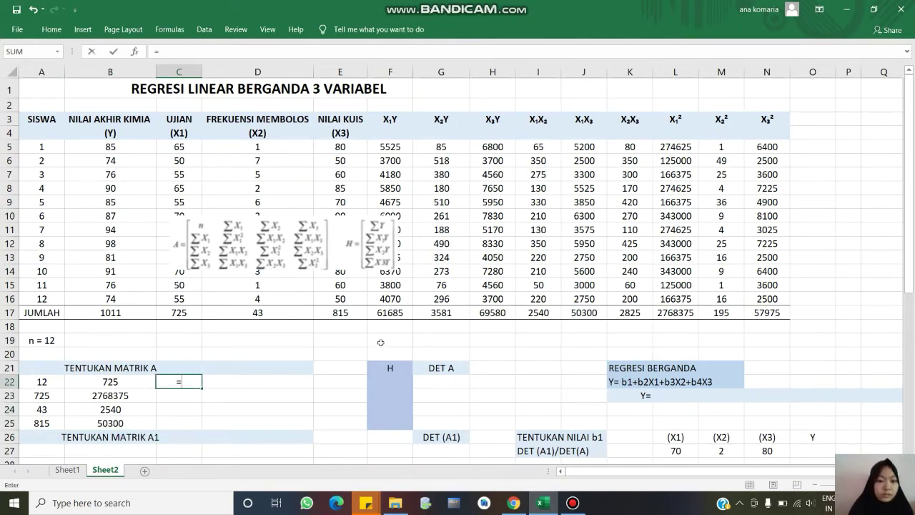
click(239, 312)
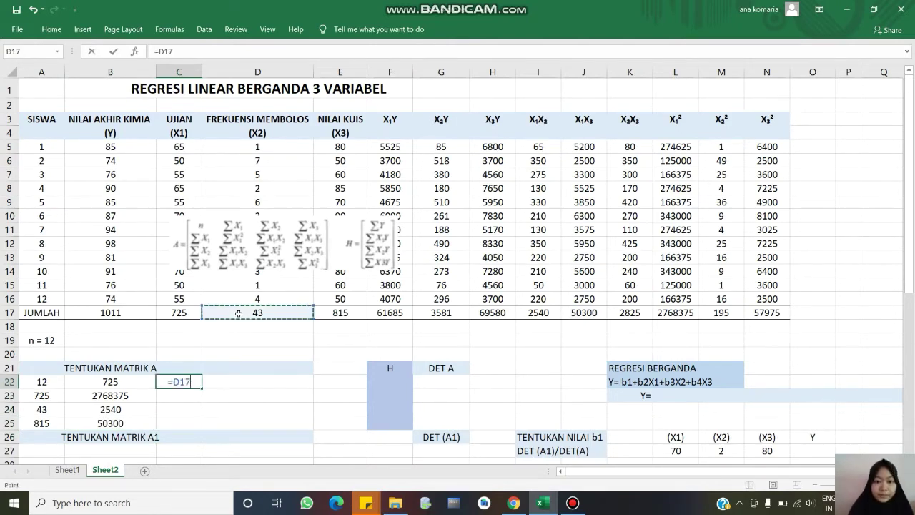
key(Return)
text(=)
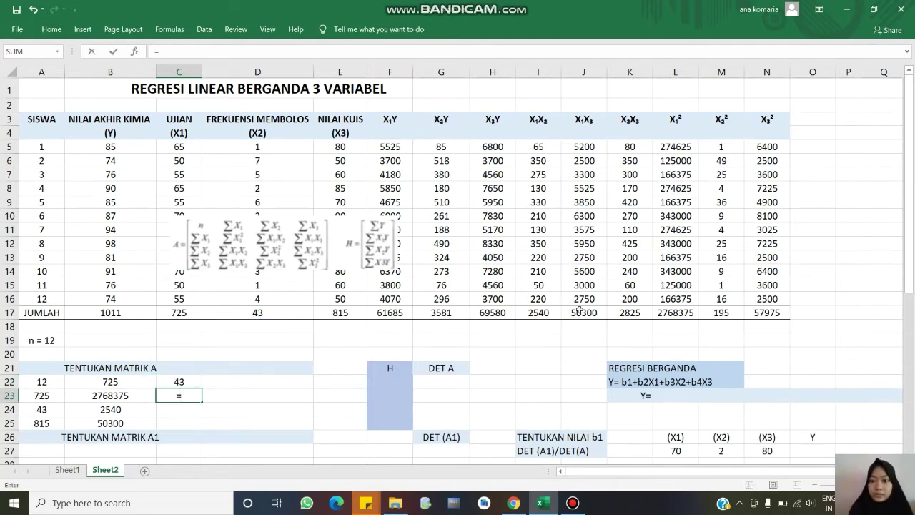
click(538, 314)
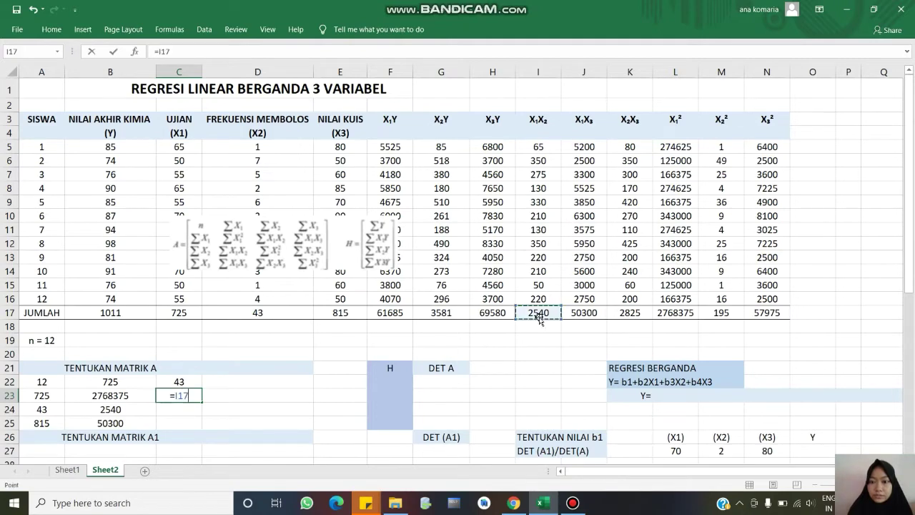
key(Return)
Link C24 to the X₂X₃ total in K17
text(=)
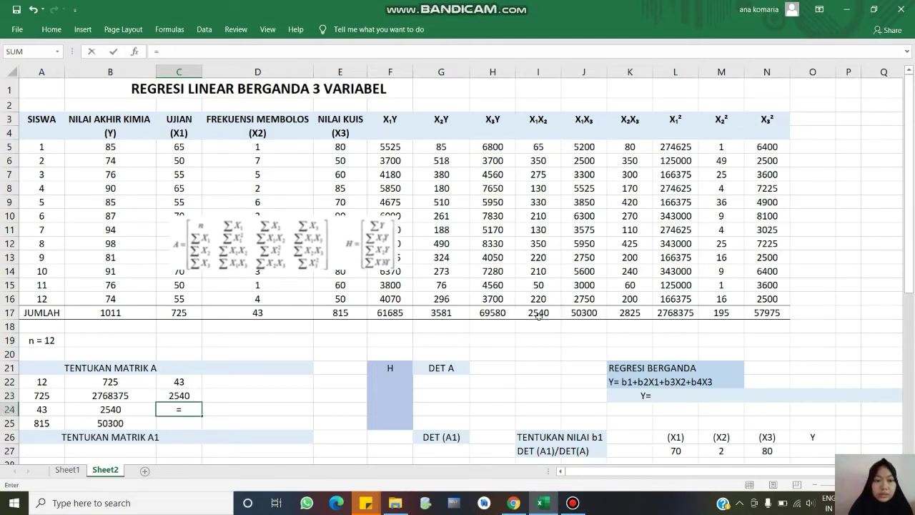
click(576, 317)
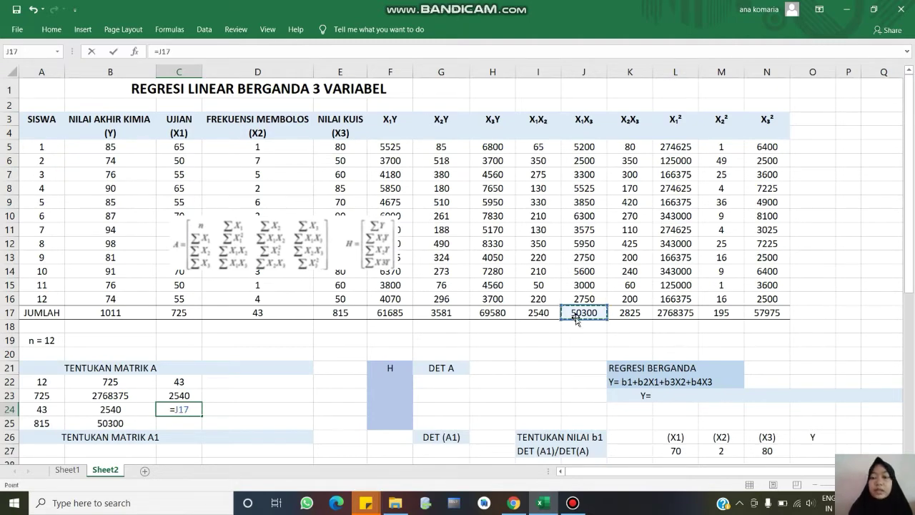
click(622, 313)
key(Return)
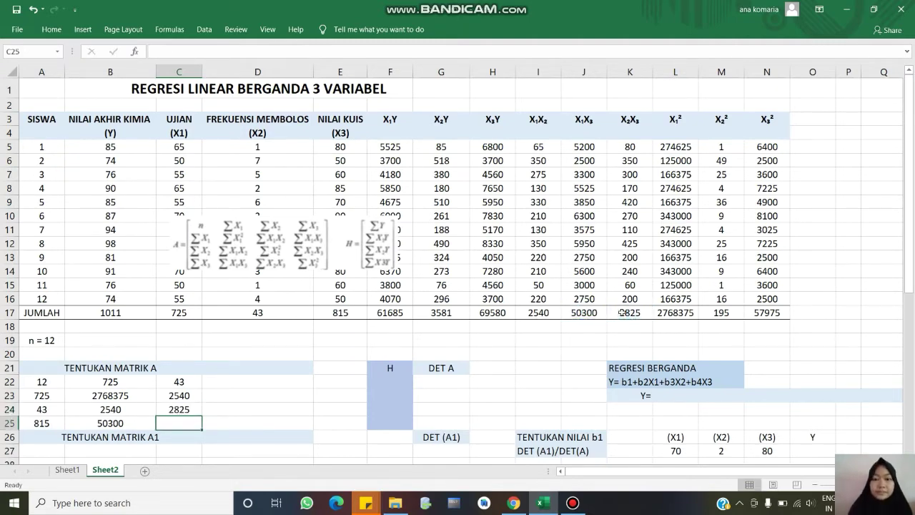
Move the X₂X₃ total formula from C24 down to C25
text(=)
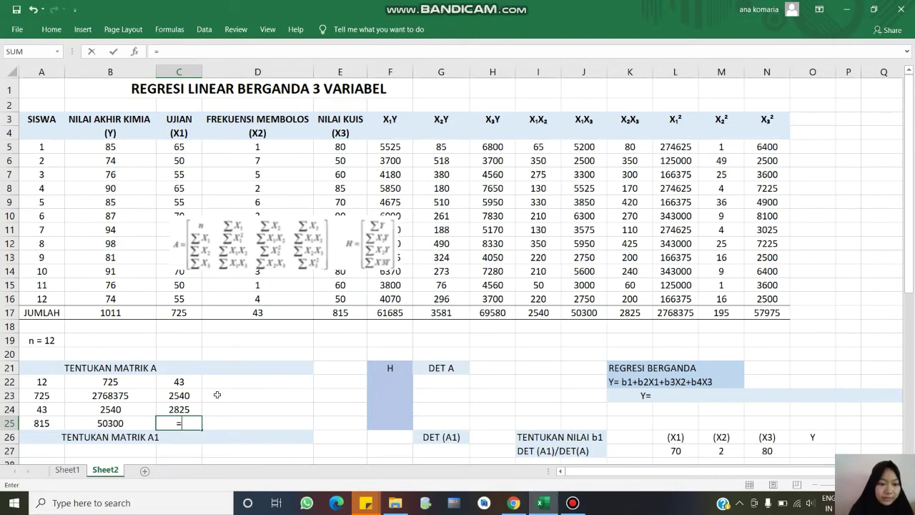
key(BackSpace)
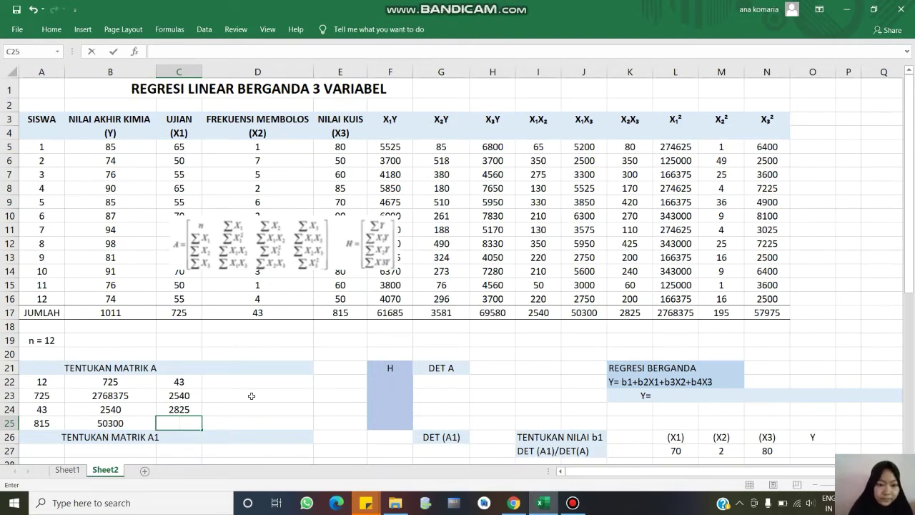
click(195, 411)
drag(191, 420, 193, 432)
Link the emptied cell C24 of matrix A to the X₂² total in M17
click(180, 409)
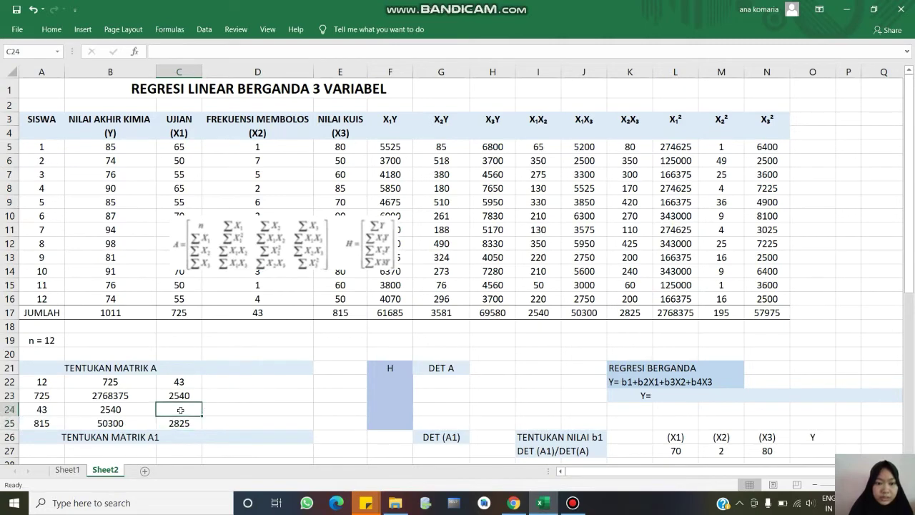
text(=)
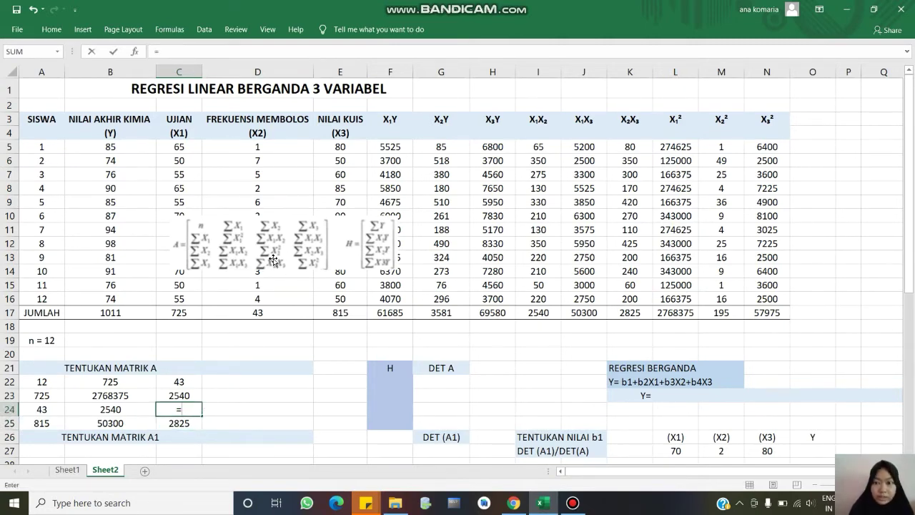
click(719, 312)
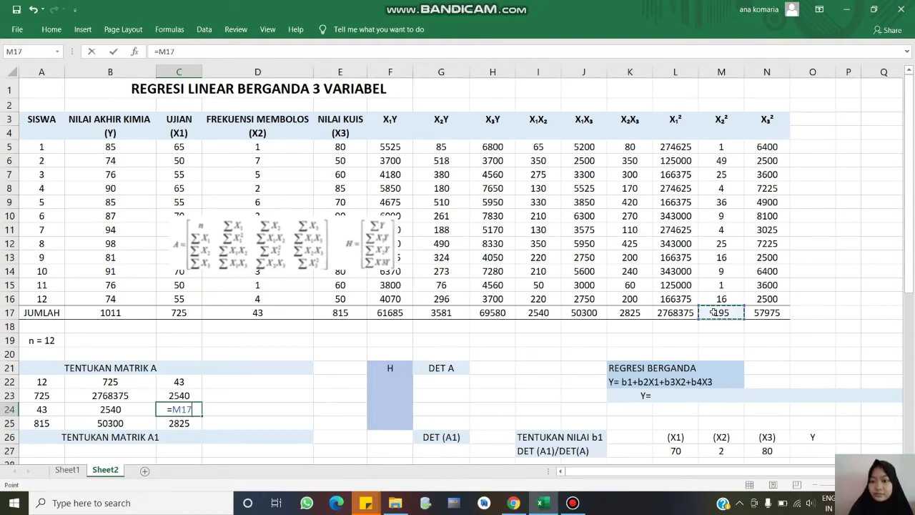
key(Return)
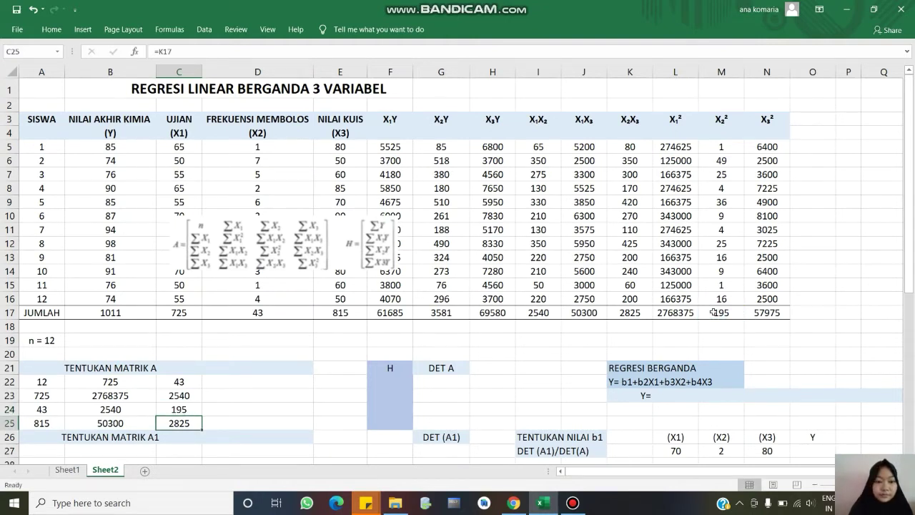
Begin the fourth column of matrix A by linking D22 to E17 and D23 to J17
click(292, 380)
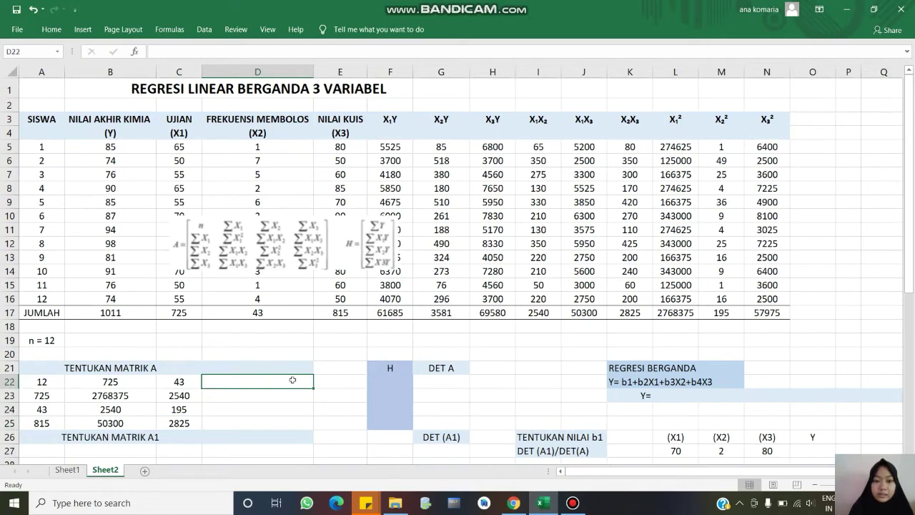
text(=)
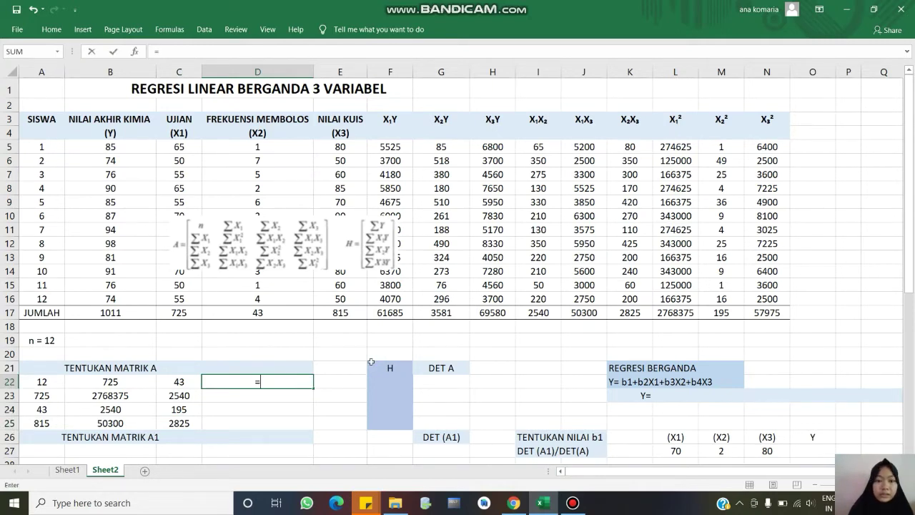
click(342, 312)
key(Return)
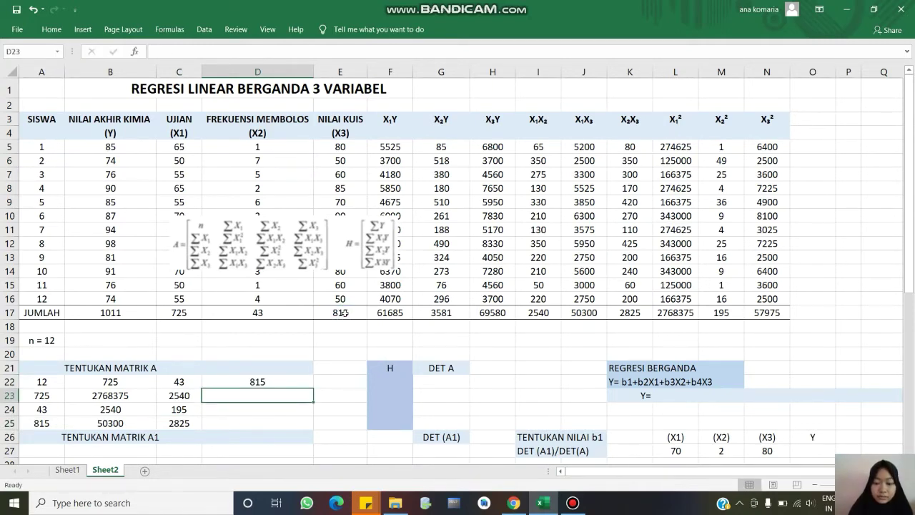
text(=)
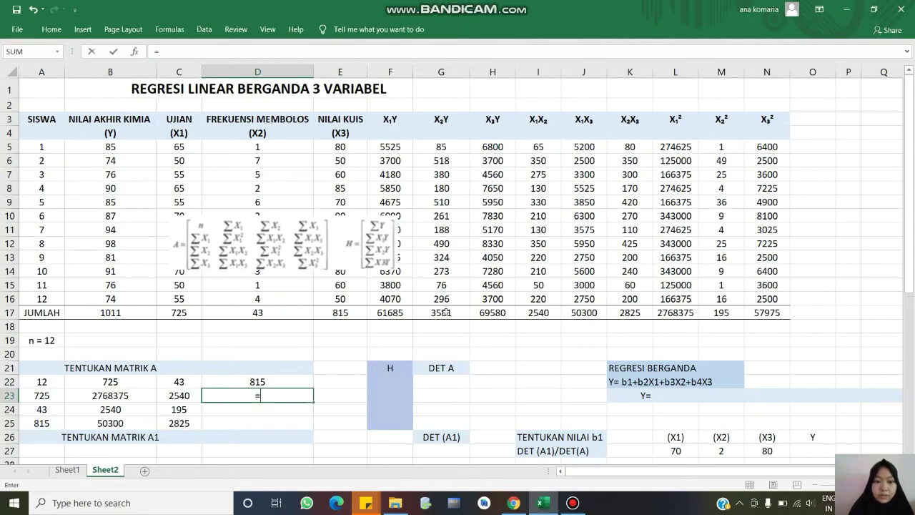
click(587, 314)
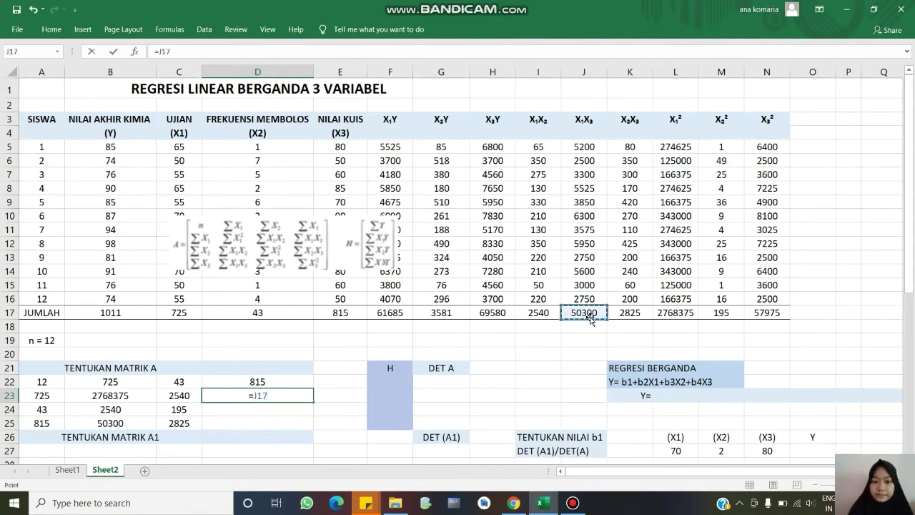
key(Return)
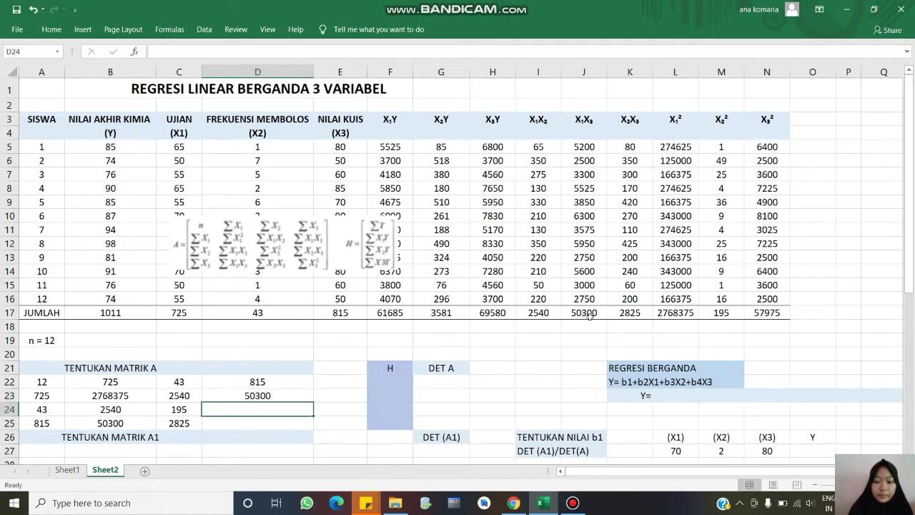
Finish the fourth column of matrix A by linking D24 to K17 and D25 to N17
text(=)
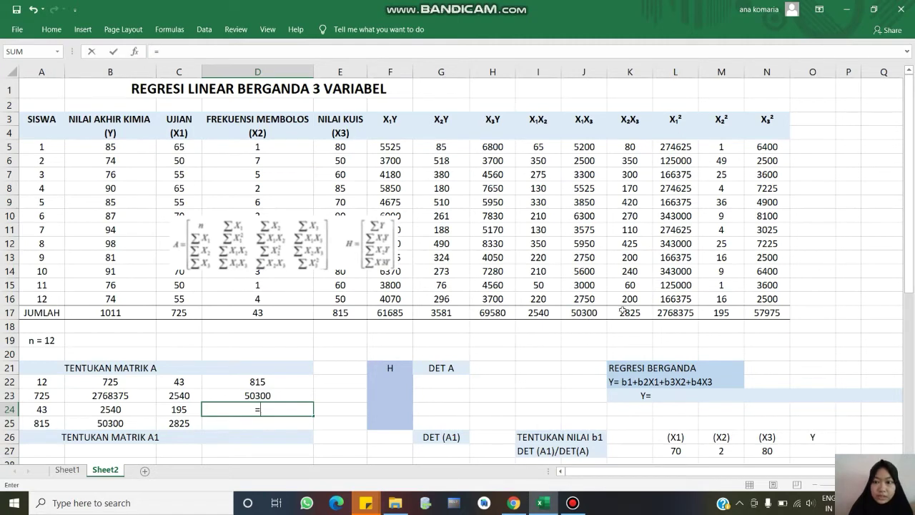
click(623, 311)
key(Return)
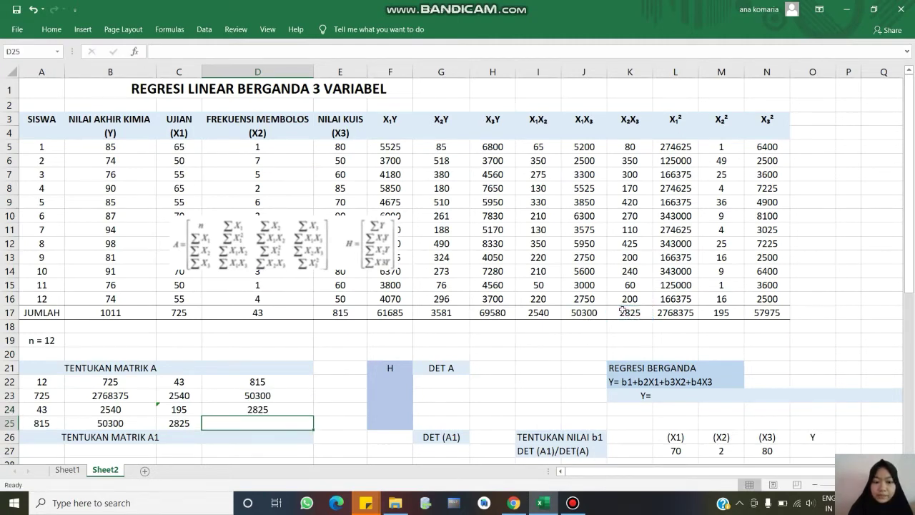
text(=)
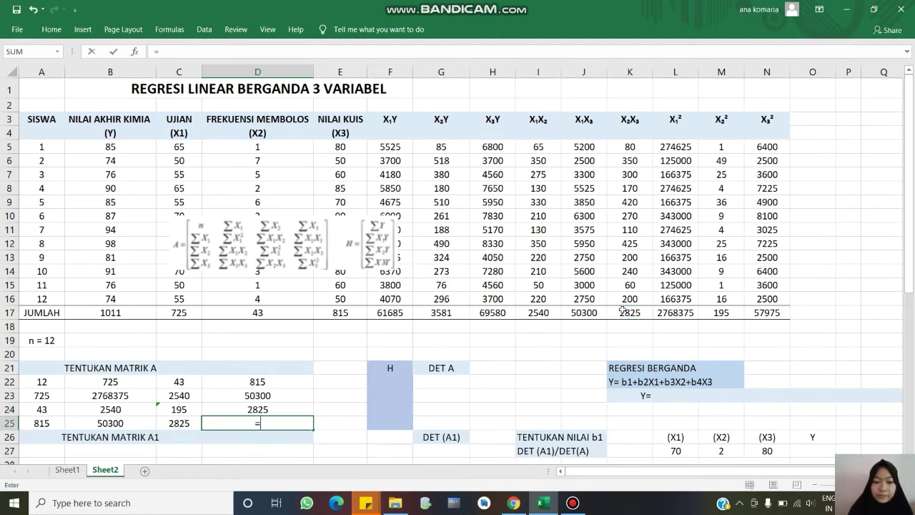
click(761, 313)
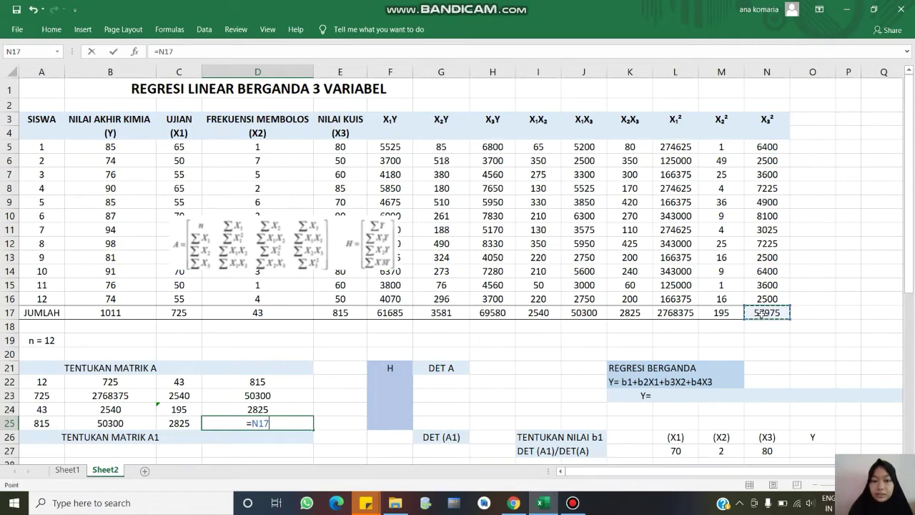
key(Return)
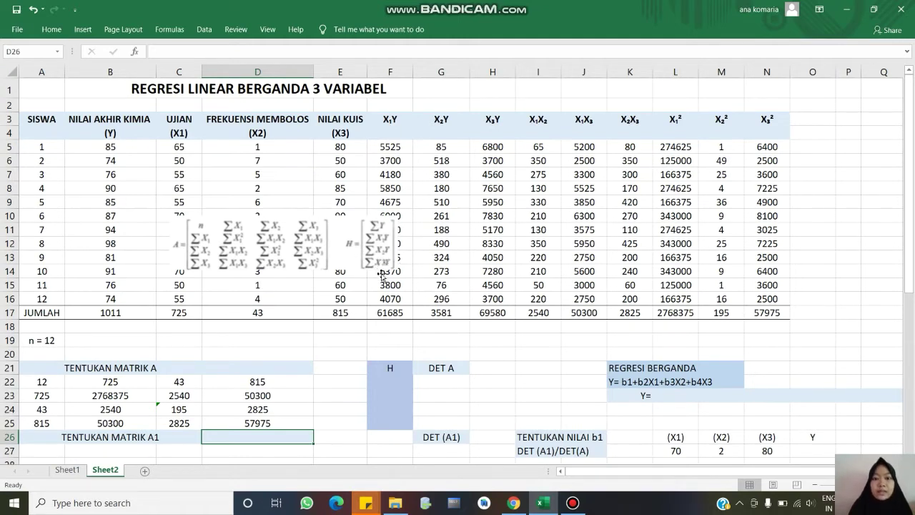
Begin vector H by linking F22 to the Y total in B17 and F23 to the X₁Y total in F17
click(391, 381)
text(=)
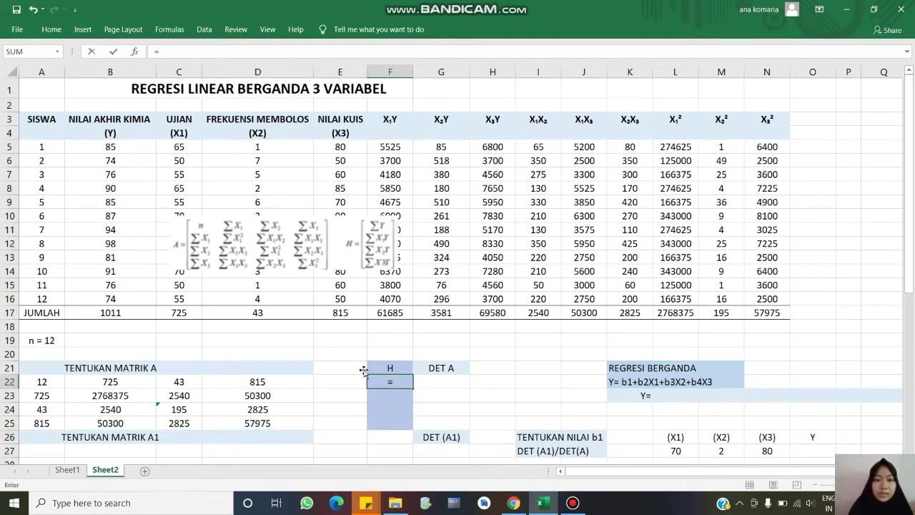
click(128, 315)
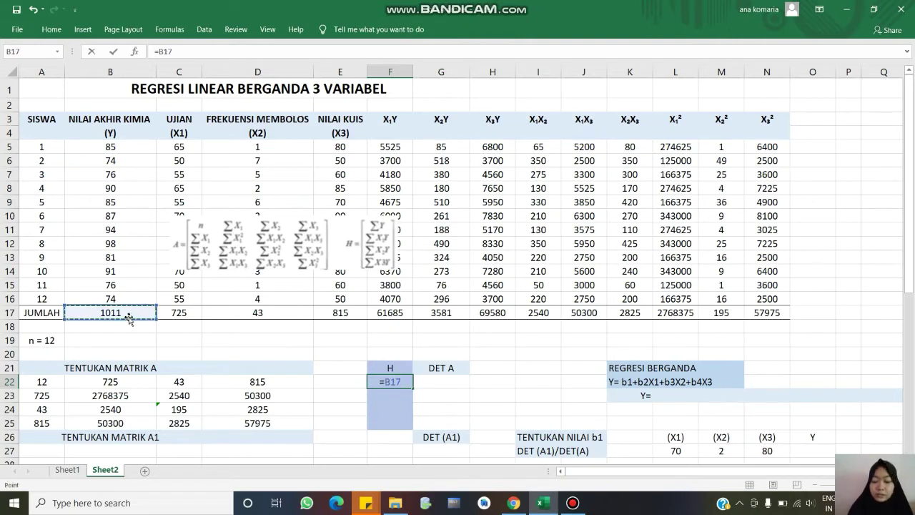
key(Return)
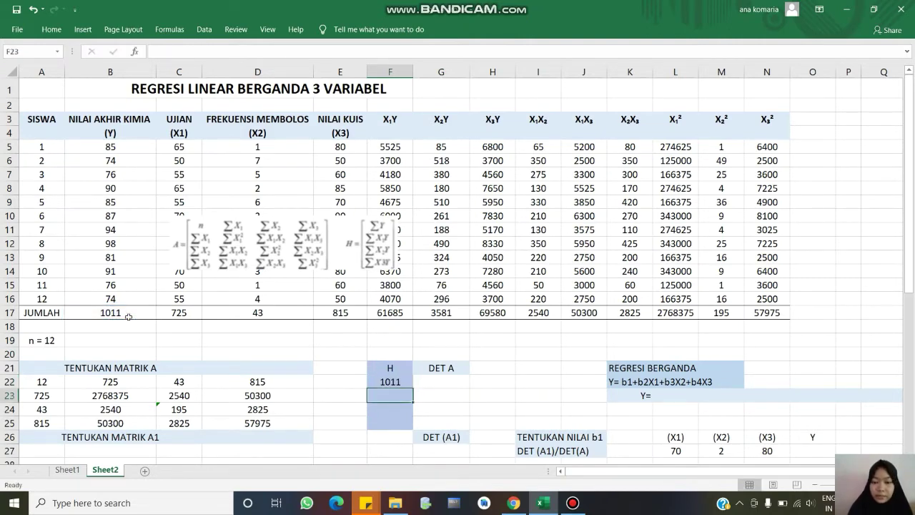
text(=)
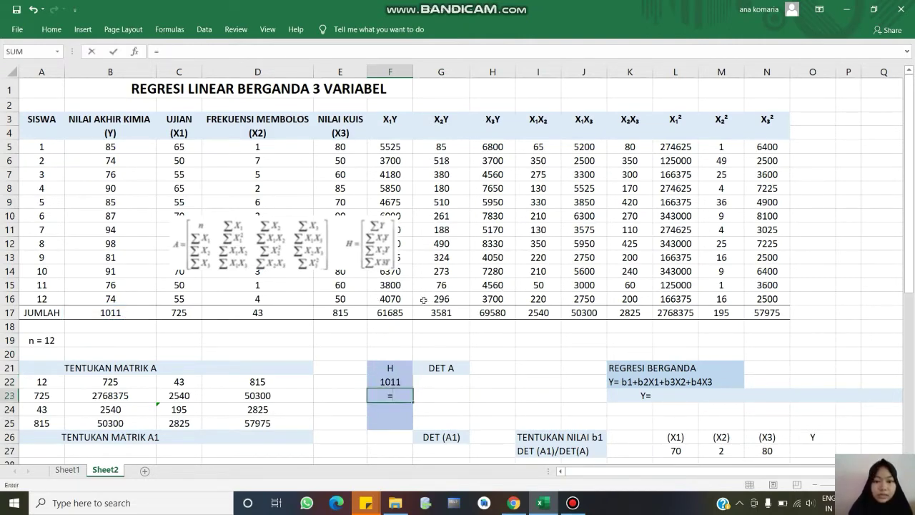
click(405, 312)
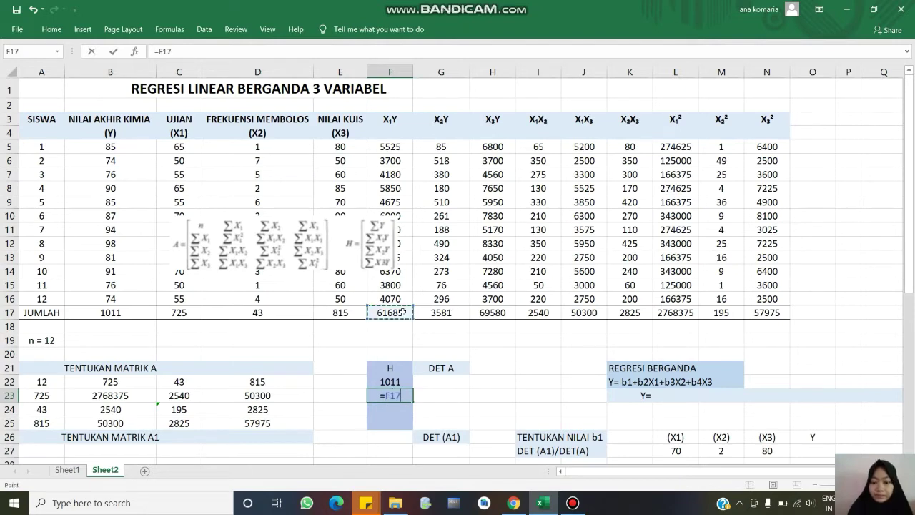
key(Return)
Finish vector H by linking F24 to the X₂Y total in G17 and F25 to the X₃Y total in H17
text(=)
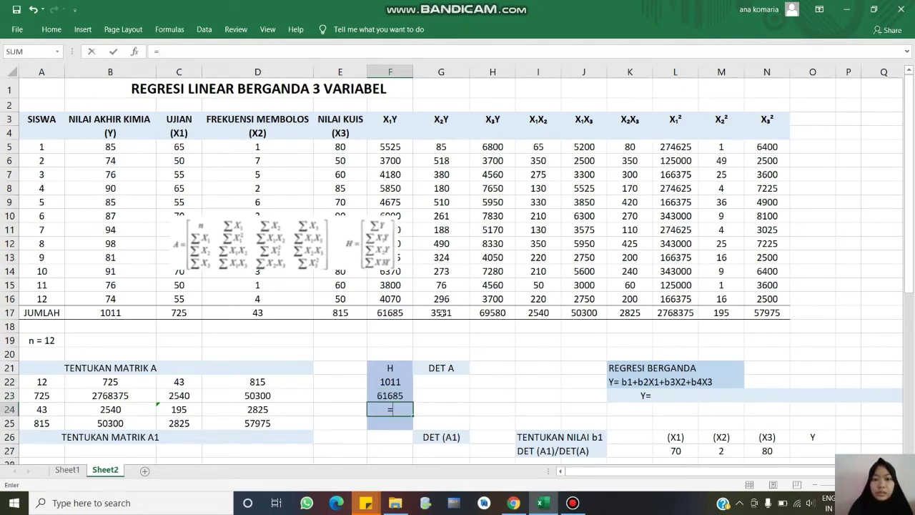
click(441, 312)
key(Return)
text(=)
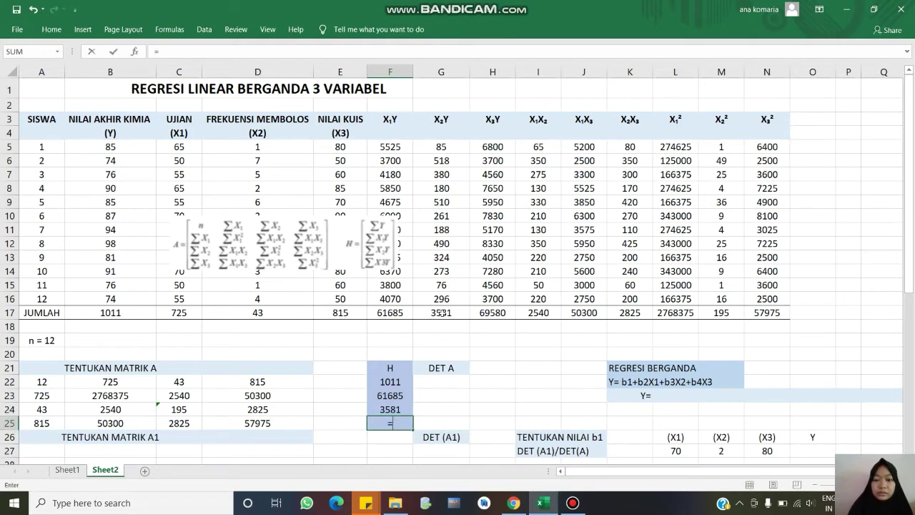
click(490, 308)
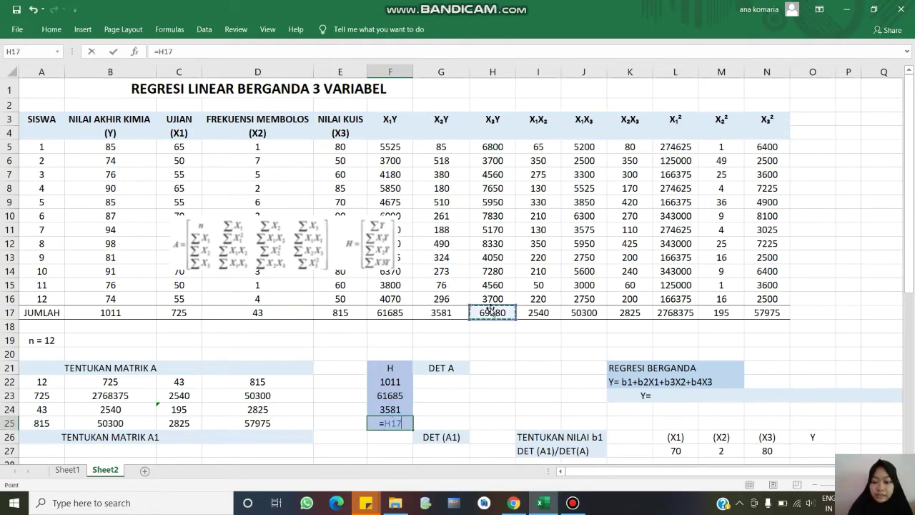
key(Return)
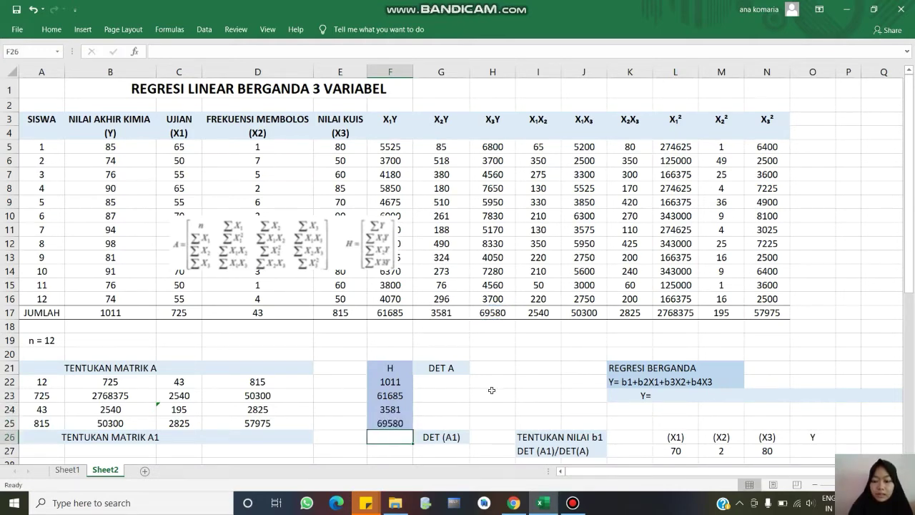
Begin the first row of matrix A1 by linking A27 to H's first value in F22 and B27 to B22
key(Down)
key(Down)
key(Down)
key(Down)
key(Down)
key(Down)
key(Down)
key(Down)
key(Down)
key(Down)
key(Down)
key(Down)
key(Down)
key(Down)
key(Down)
key(Down)
key(Down)
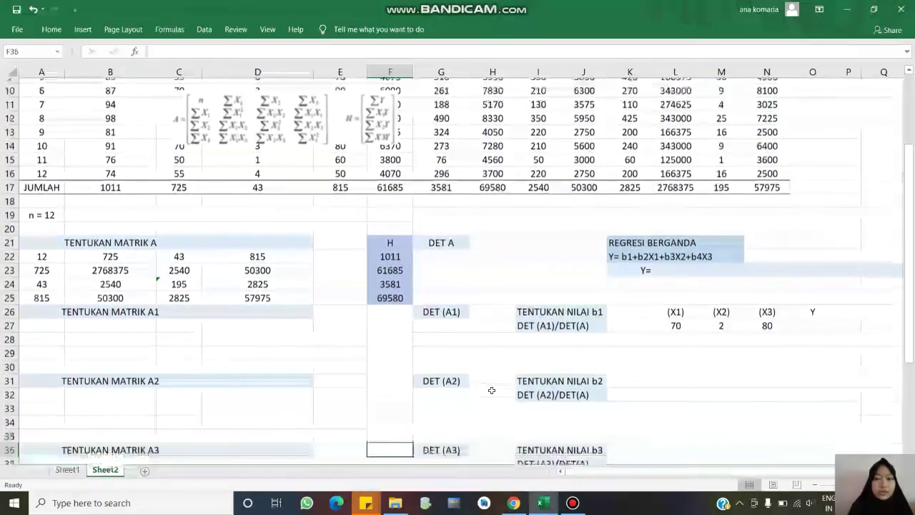
key(Down)
key(Down)
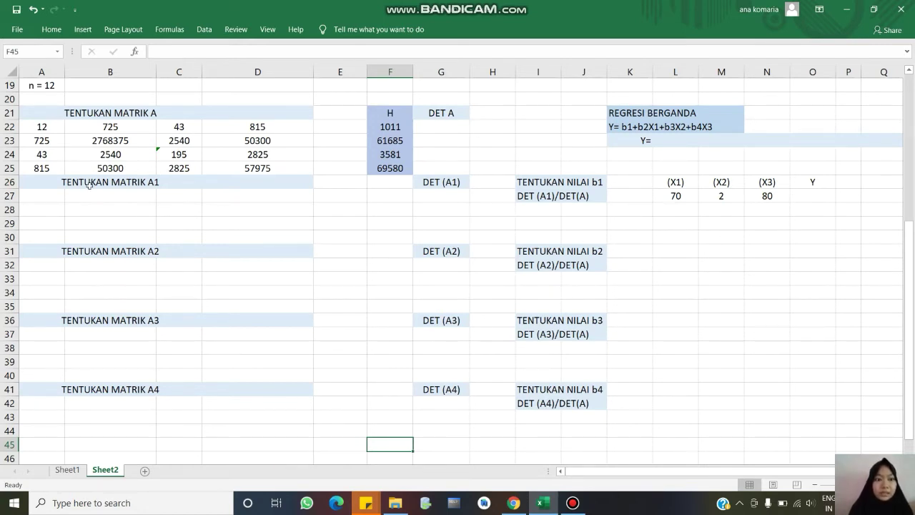
click(42, 199)
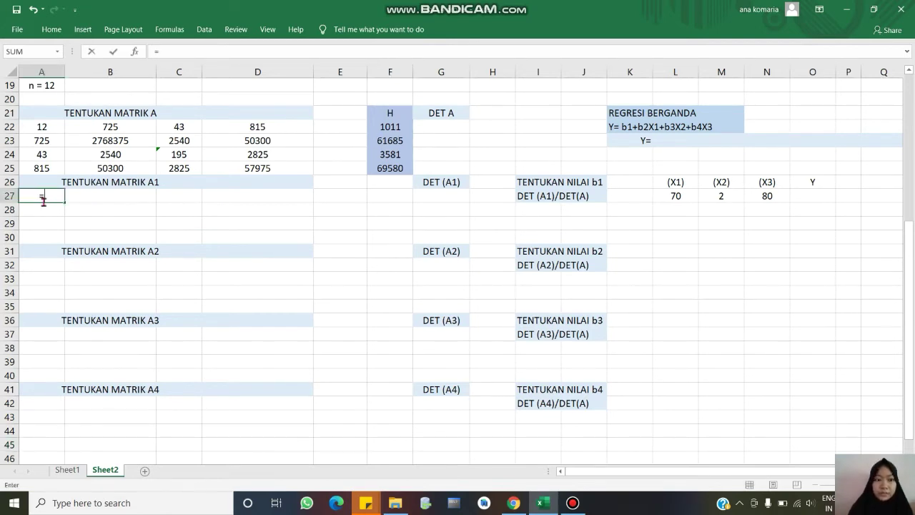
text(=)
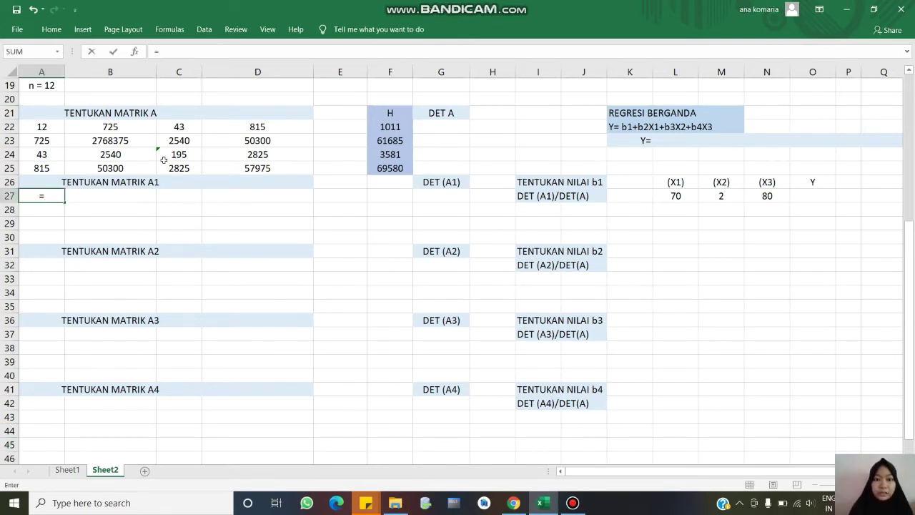
click(398, 126)
key(Return)
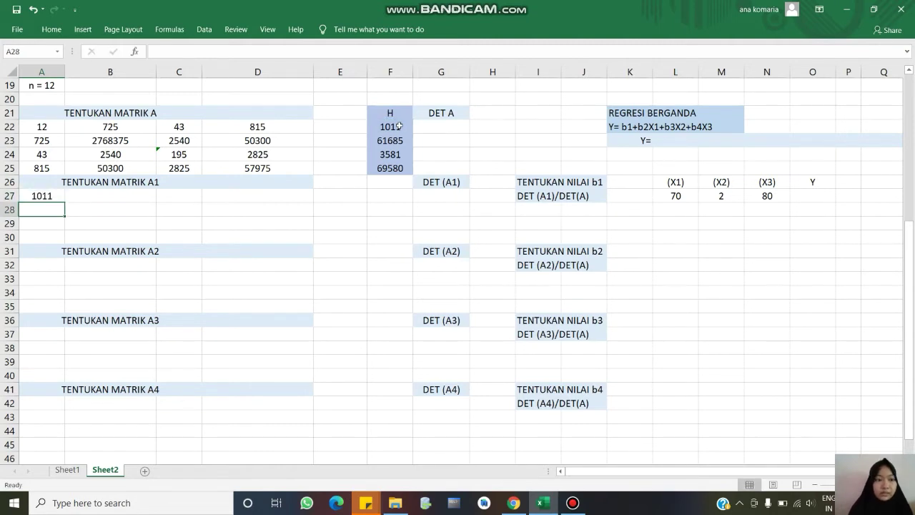
click(149, 196)
text(=)
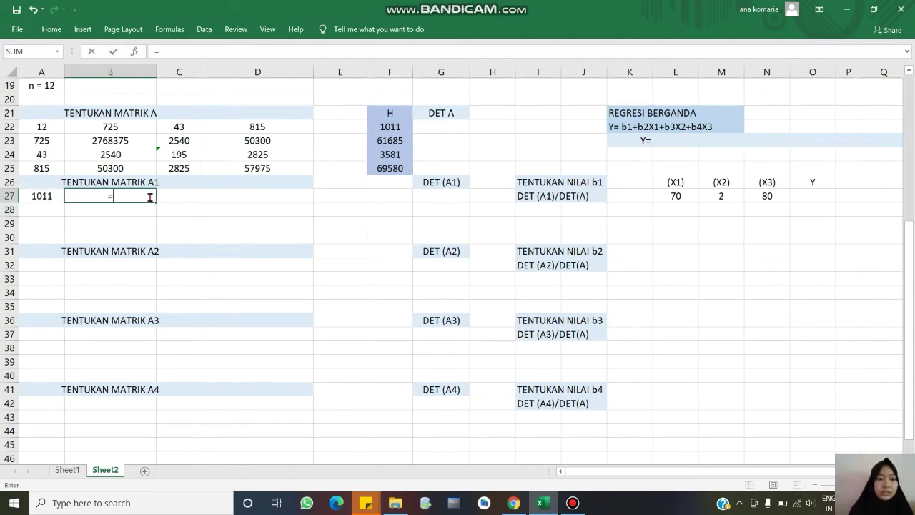
click(131, 126)
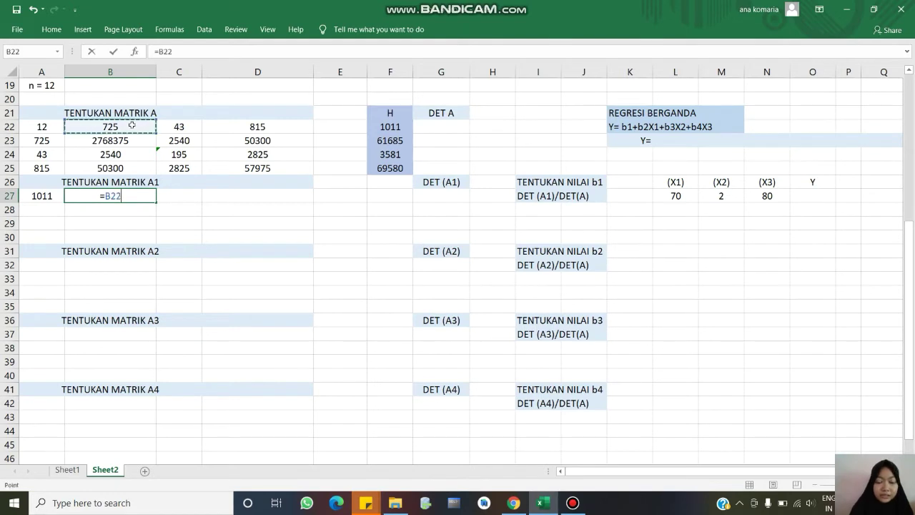
key(Return)
Link C27 to C22 and D27 to D22, and fill A27:D27 down through row 30 to complete matrix A1
key(Right)
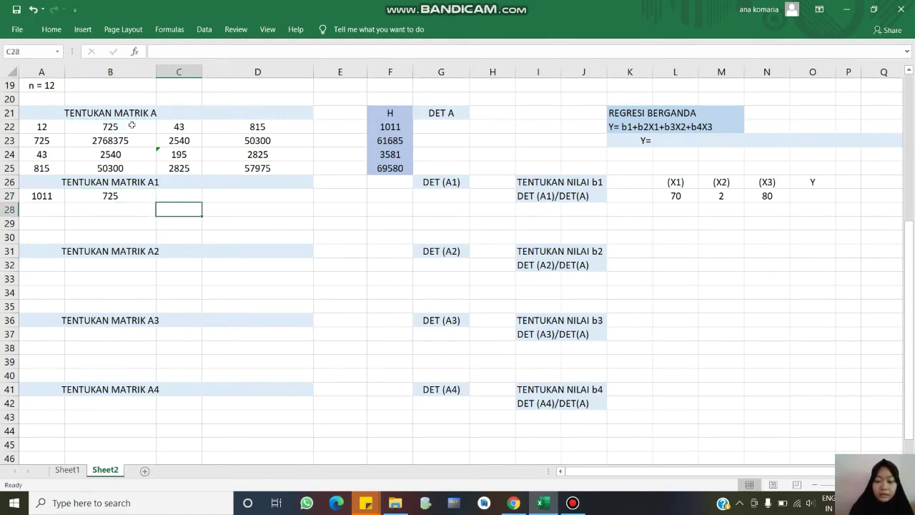
key(Up)
text(=)
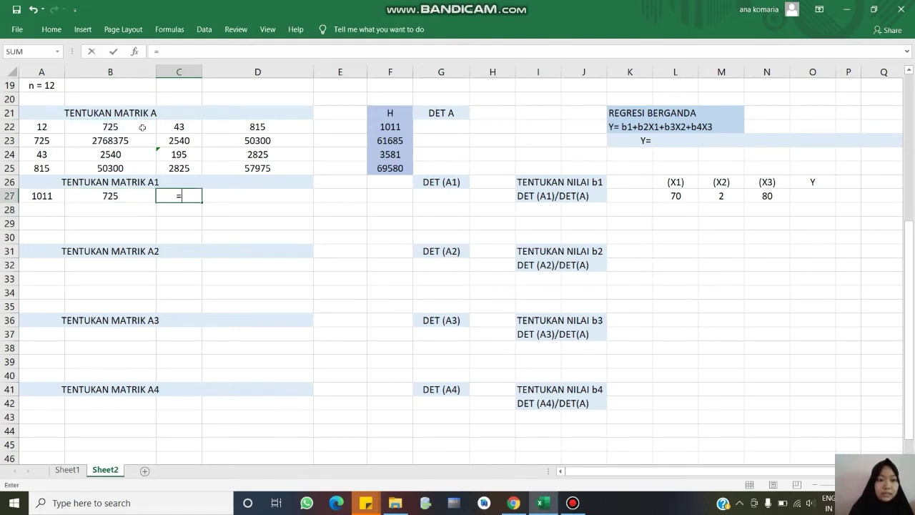
click(179, 127)
key(Return)
key(Right)
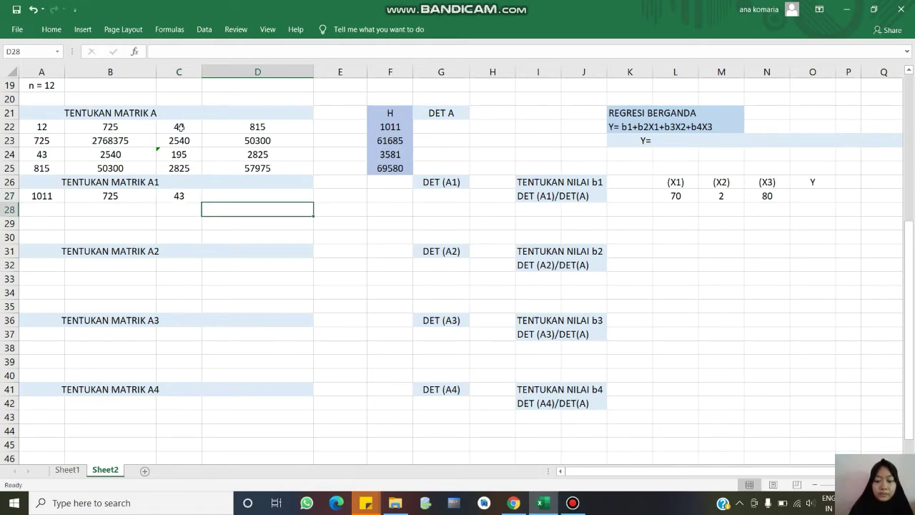
key(Up)
text(=)
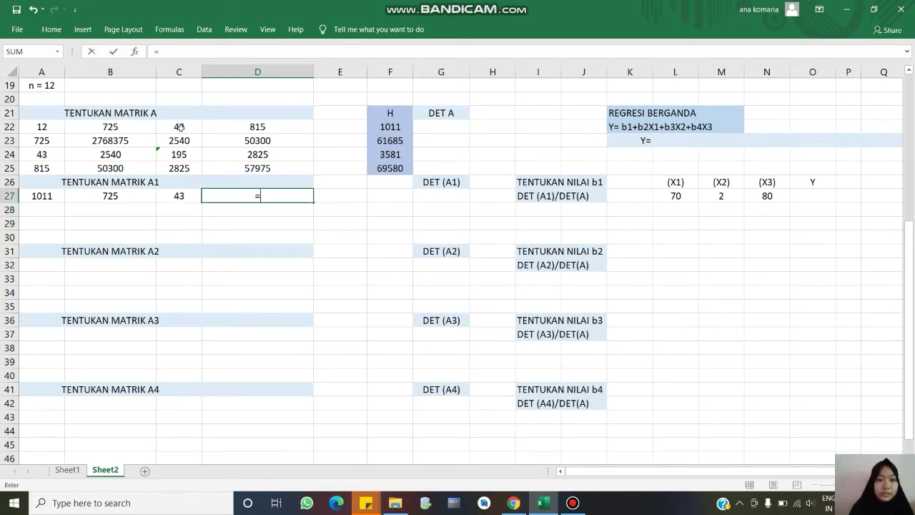
click(245, 126)
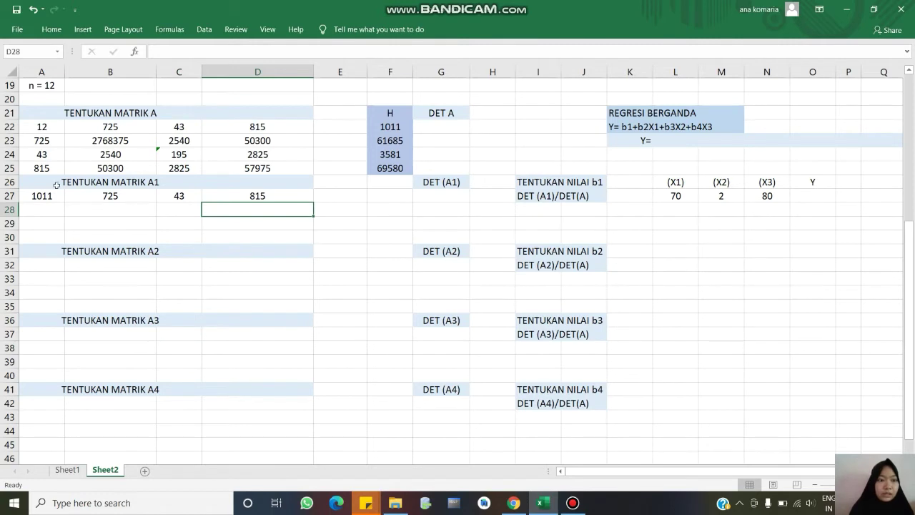
drag(47, 200, 309, 243)
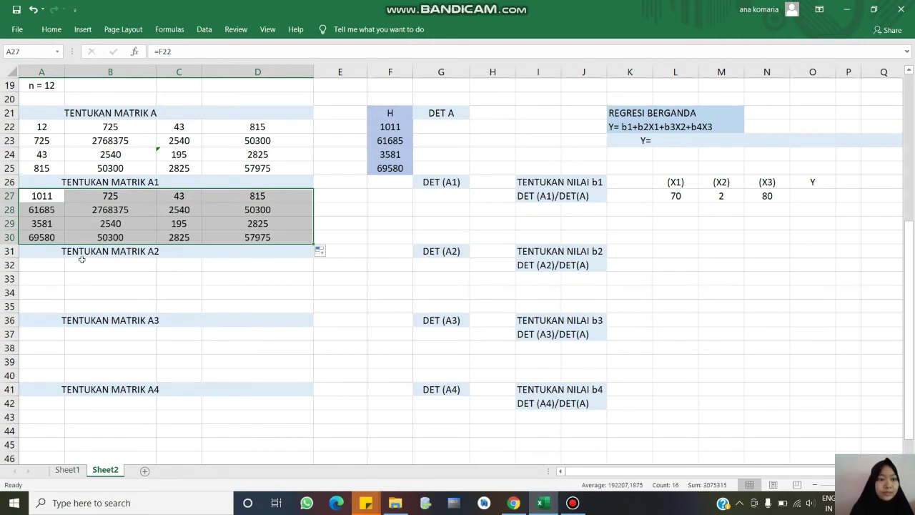
Begin the first row of matrix A2 by linking A32 to A22 and B32 to H's first value in F22
click(49, 273)
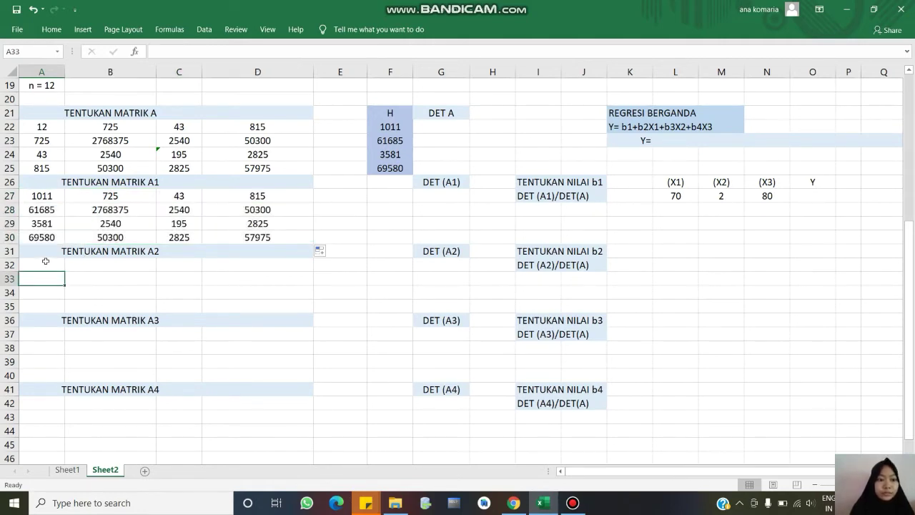
click(45, 262)
text(=)
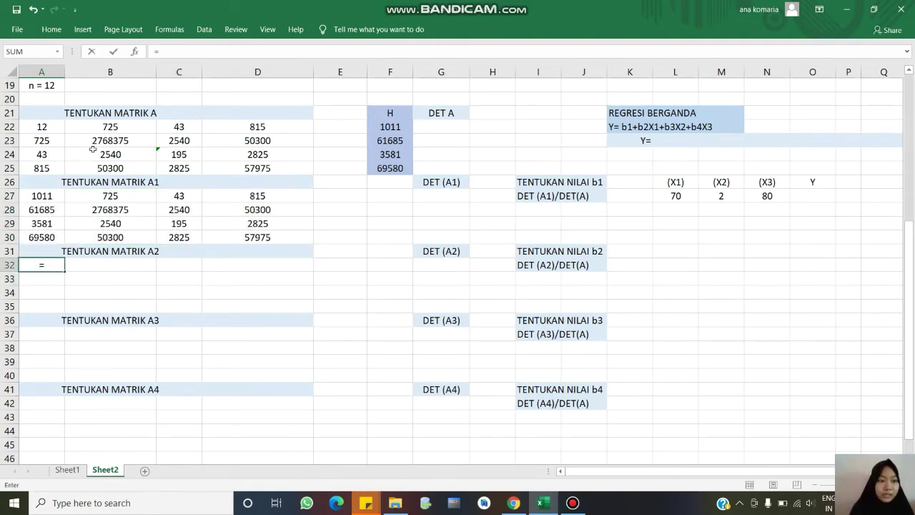
click(52, 126)
key(Return)
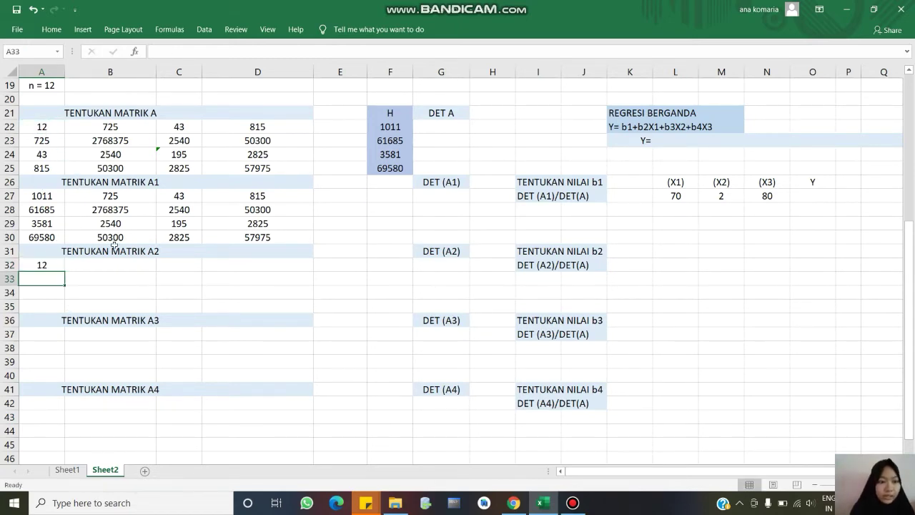
click(128, 264)
text(=)
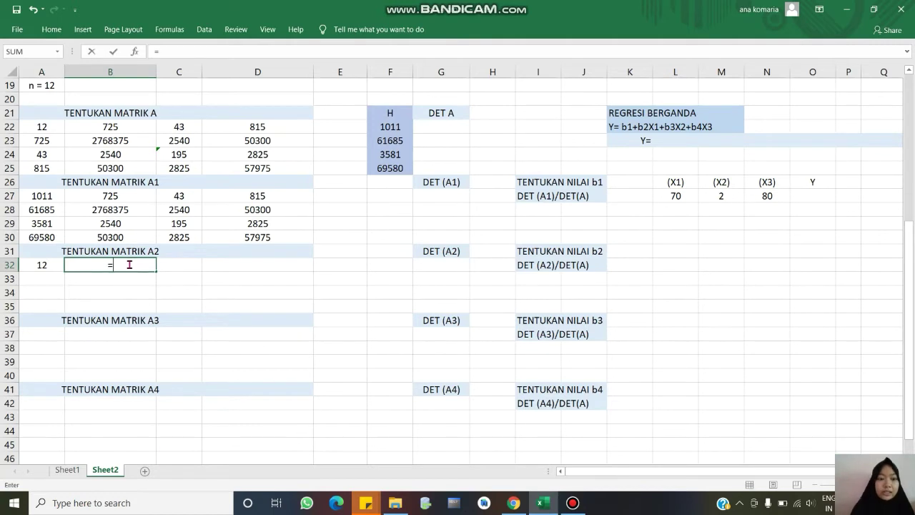
click(387, 124)
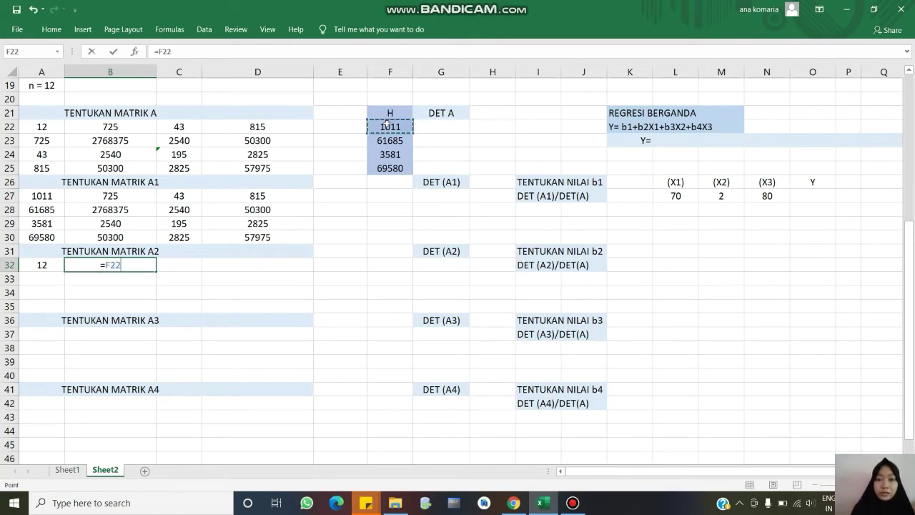
key(Return)
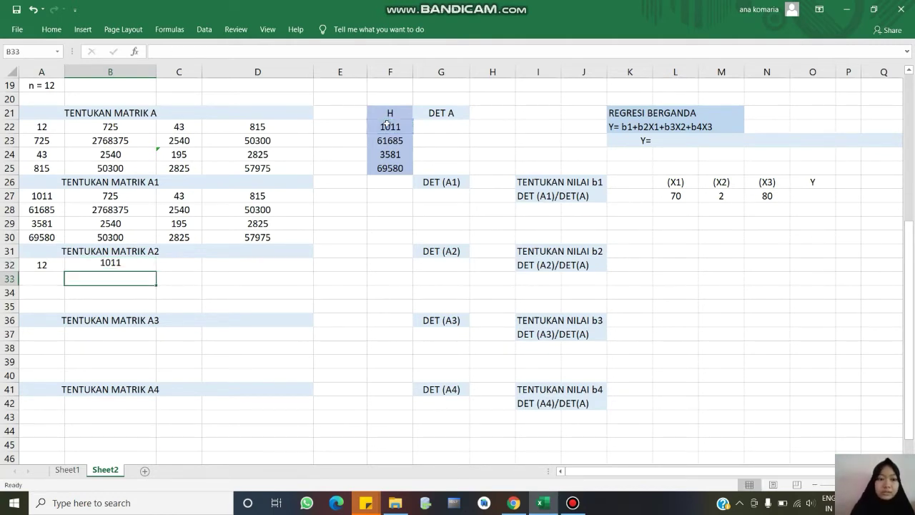
Finish the first row of matrix A2 by linking C32 to C22 and D32 to D22
click(193, 264)
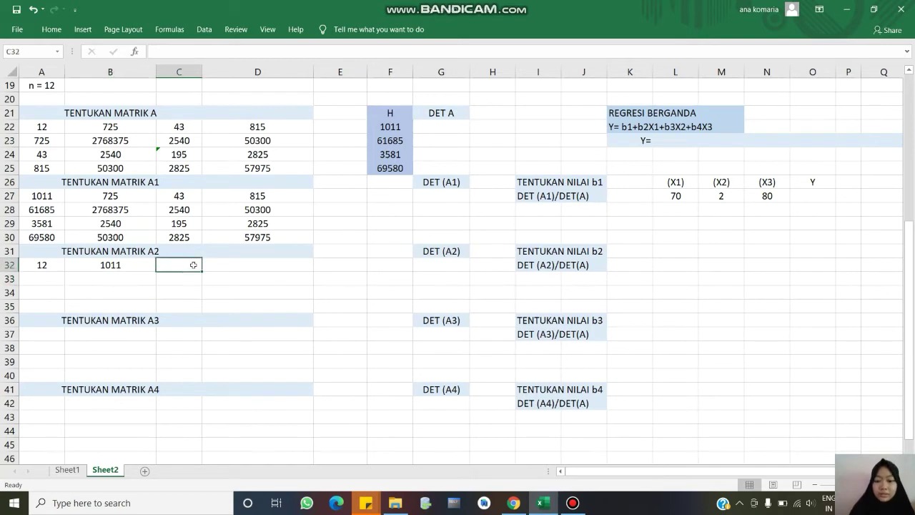
text(=)
click(179, 126)
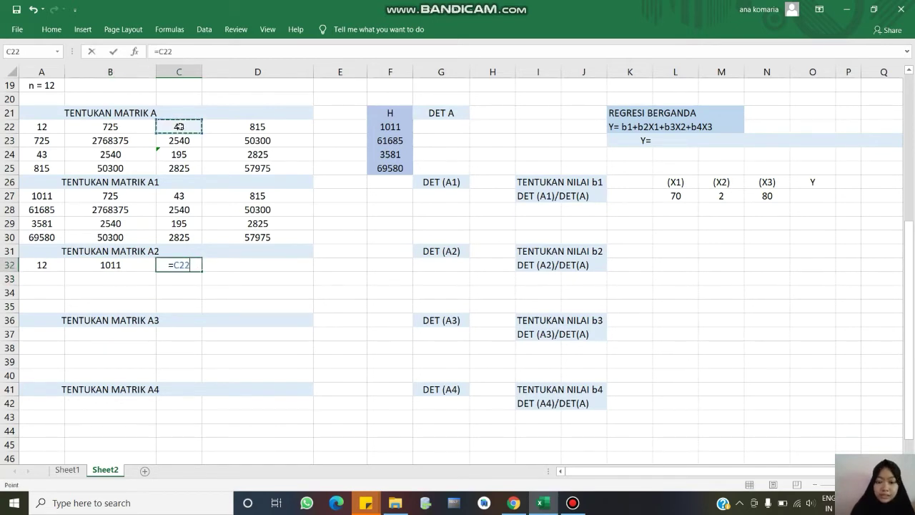
key(Return)
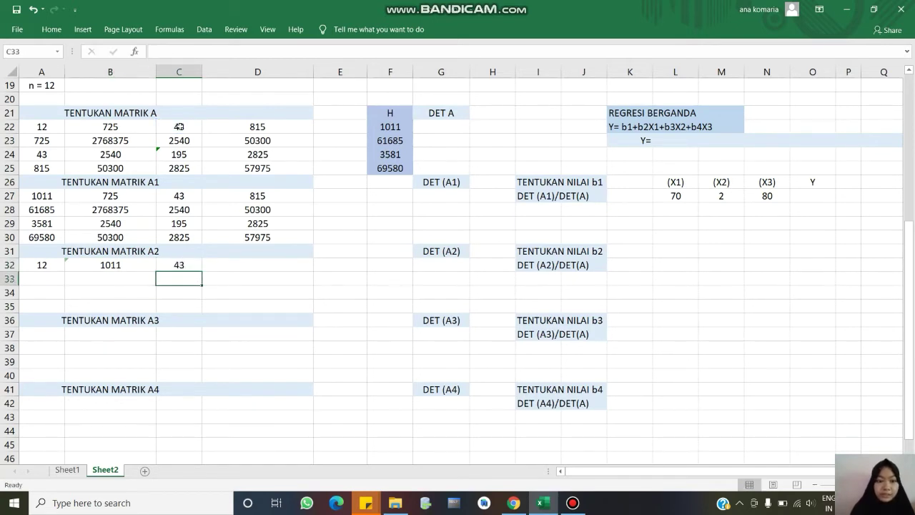
click(240, 273)
key(Up)
text(=)
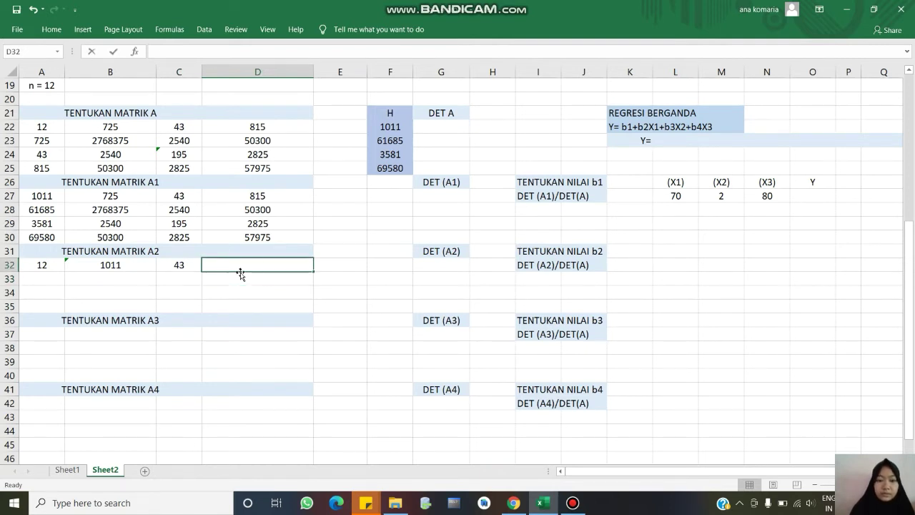
click(254, 127)
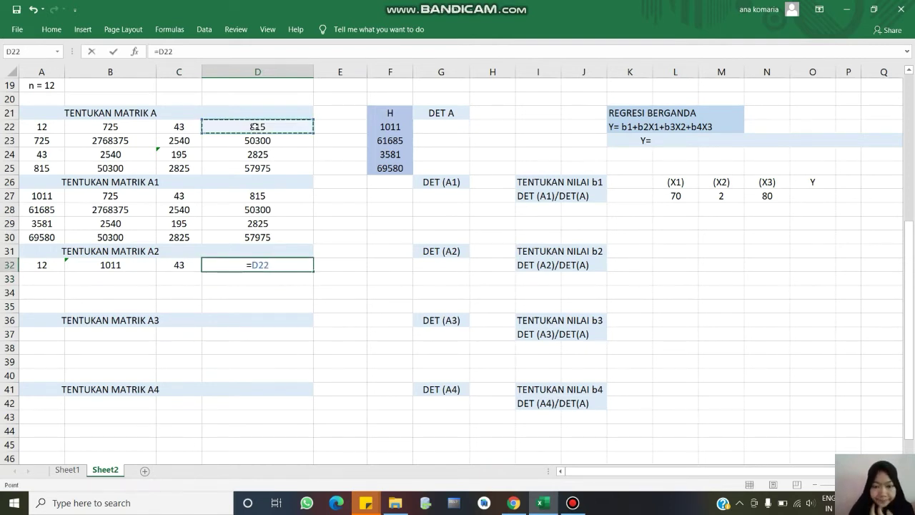
key(Return)
Fill the matrix A2 formulas in A32:D32 down through row 35
drag(51, 270, 257, 266)
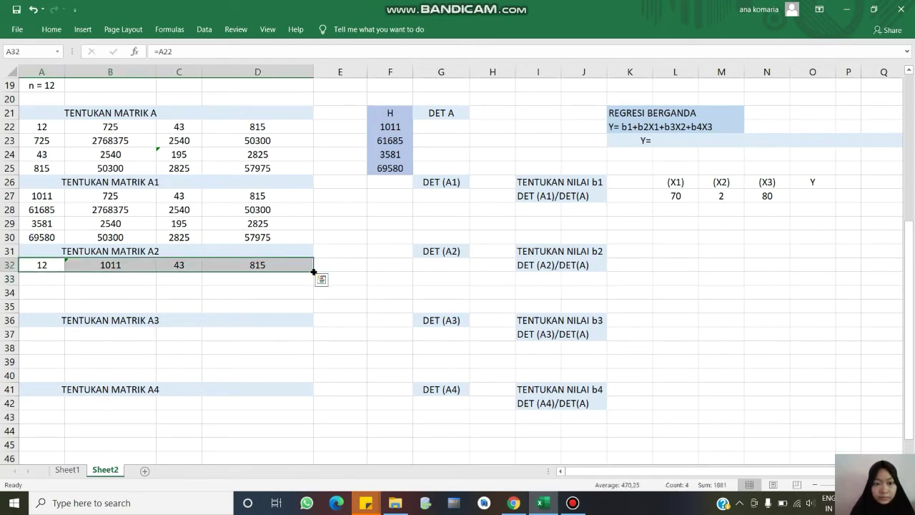
drag(312, 272, 312, 311)
click(35, 334)
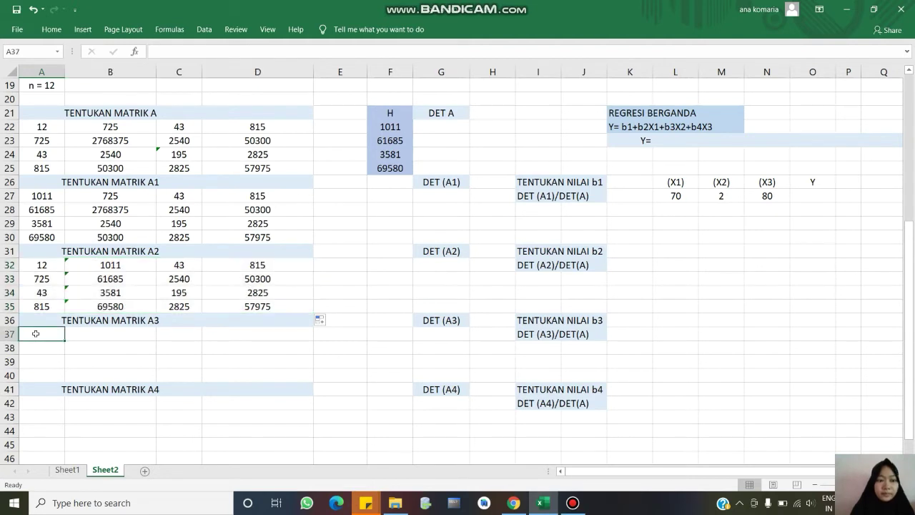
Begin the first row of matrix A3 by linking A37 to A22 and B37 to B22
text(=)
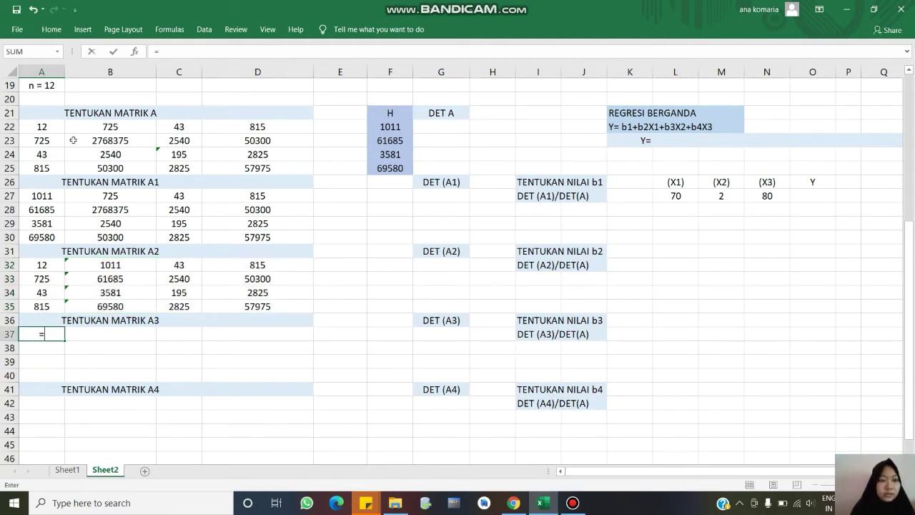
click(34, 127)
key(Return)
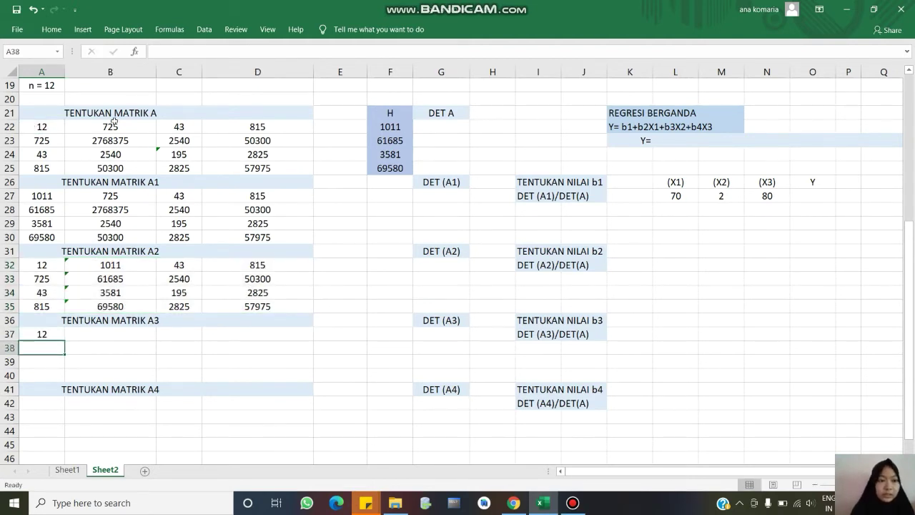
key(Up)
key(Right)
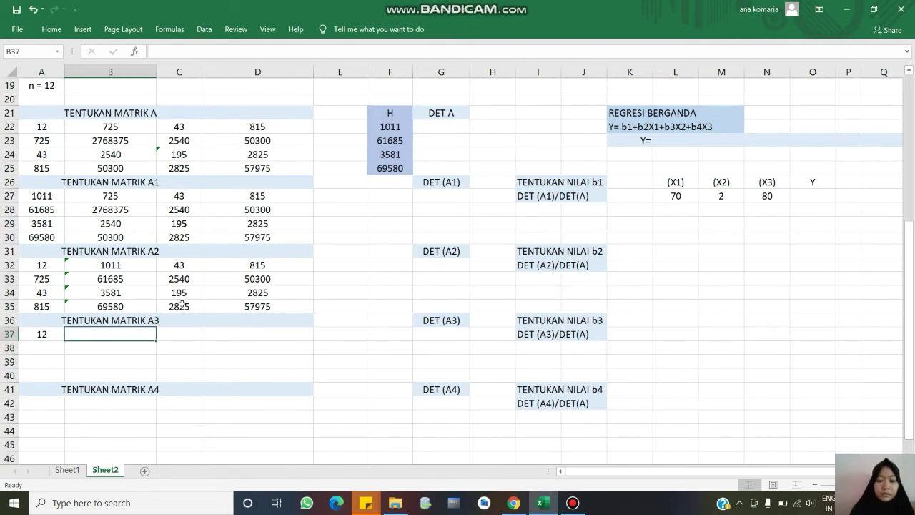
text(=)
click(99, 136)
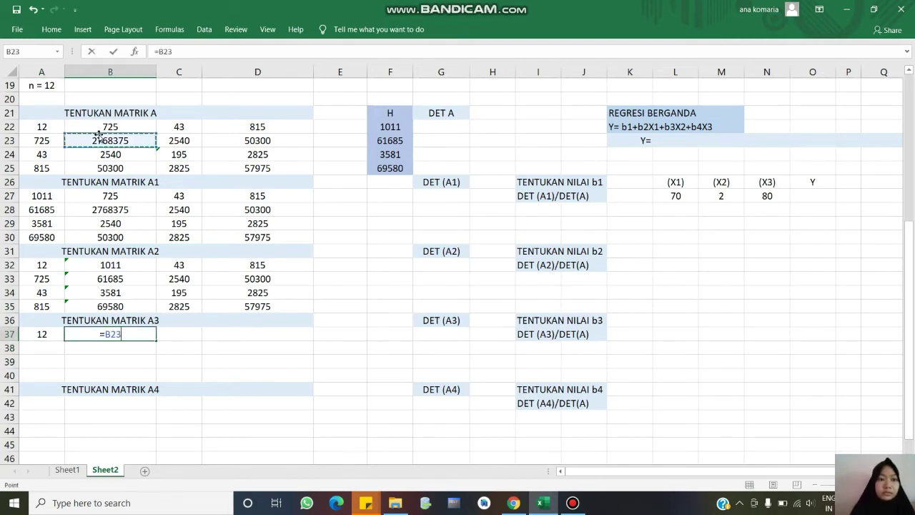
click(112, 126)
key(Return)
Link C37 to H's first value in F22 and D37 to D22, and fill A37:D37 down through row 40 to complete matrix A3
key(Right)
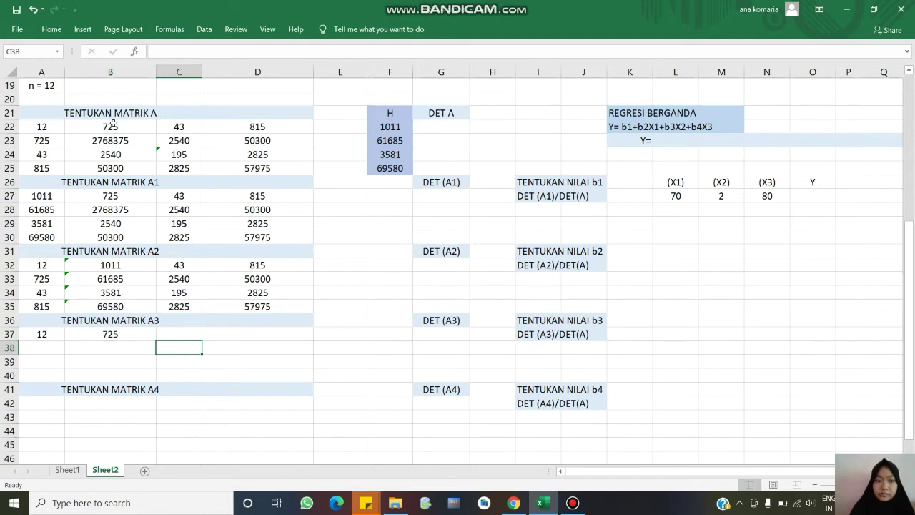
key(Up)
text(=)
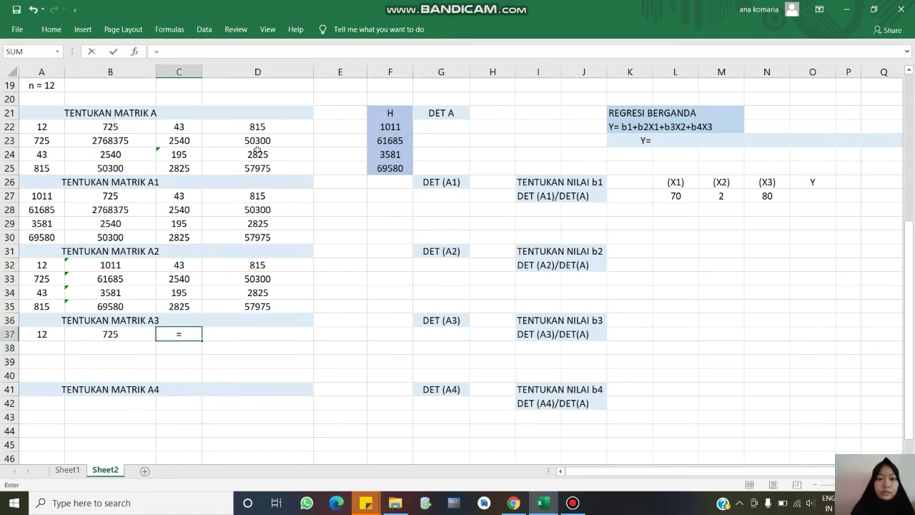
click(402, 127)
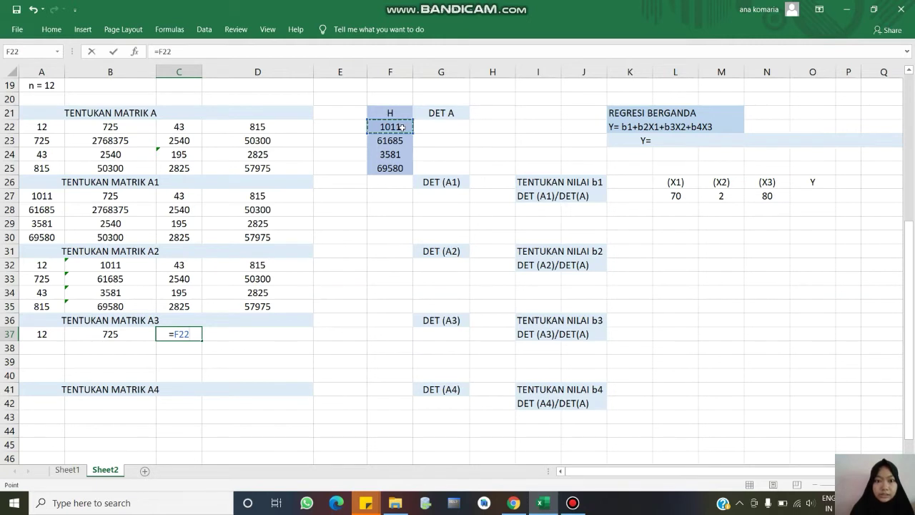
key(Return)
key(Right)
key(Up)
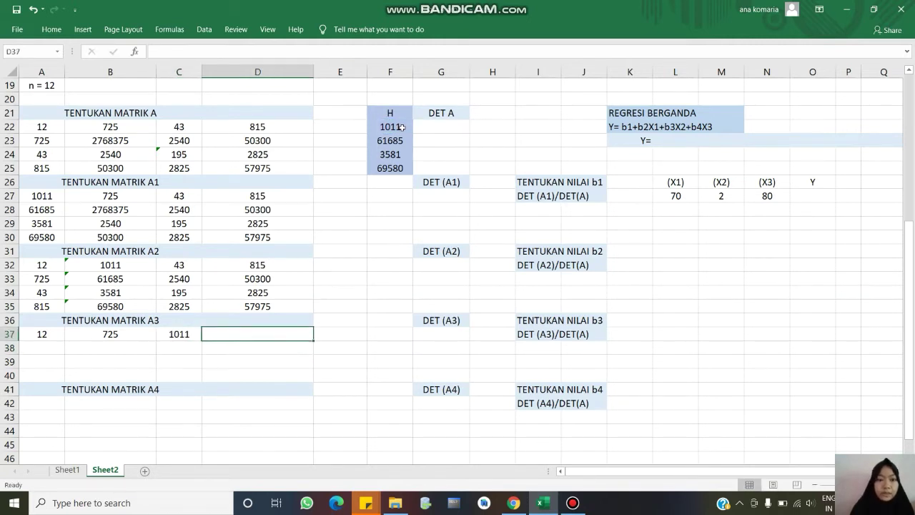
text(=)
click(253, 132)
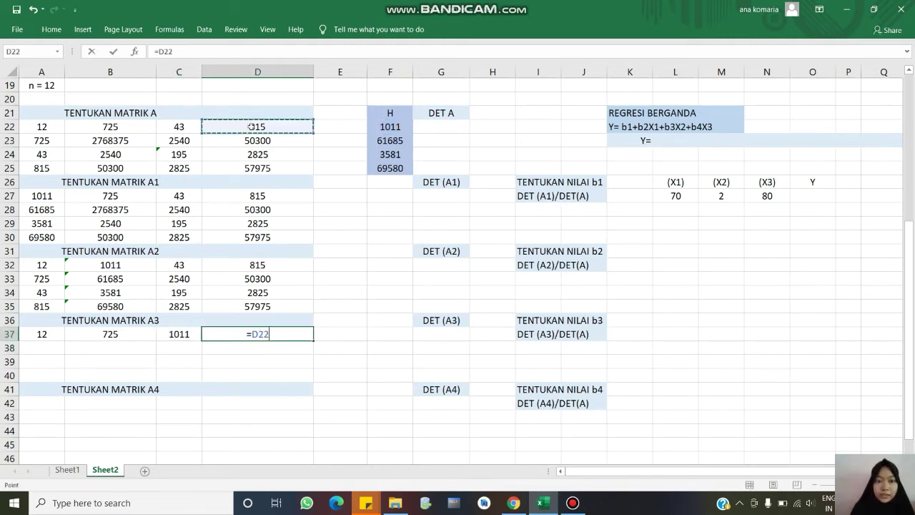
key(Return)
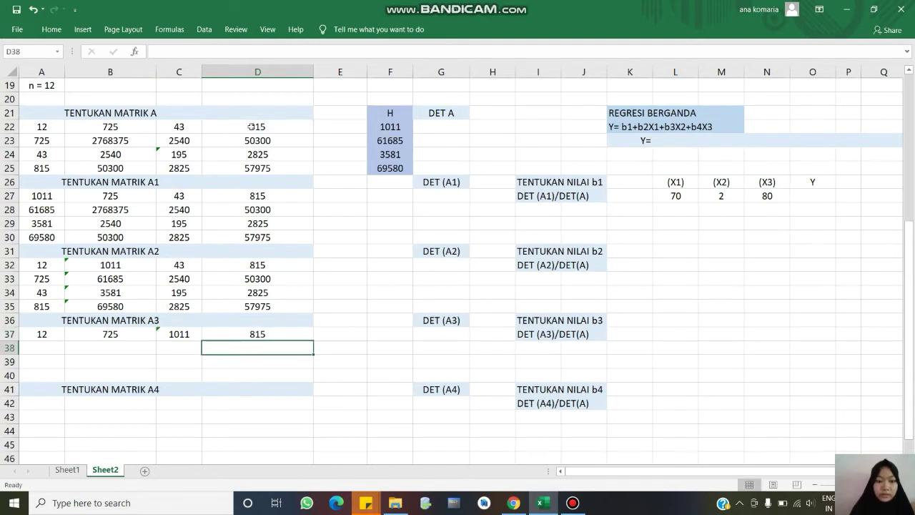
drag(43, 334, 224, 336)
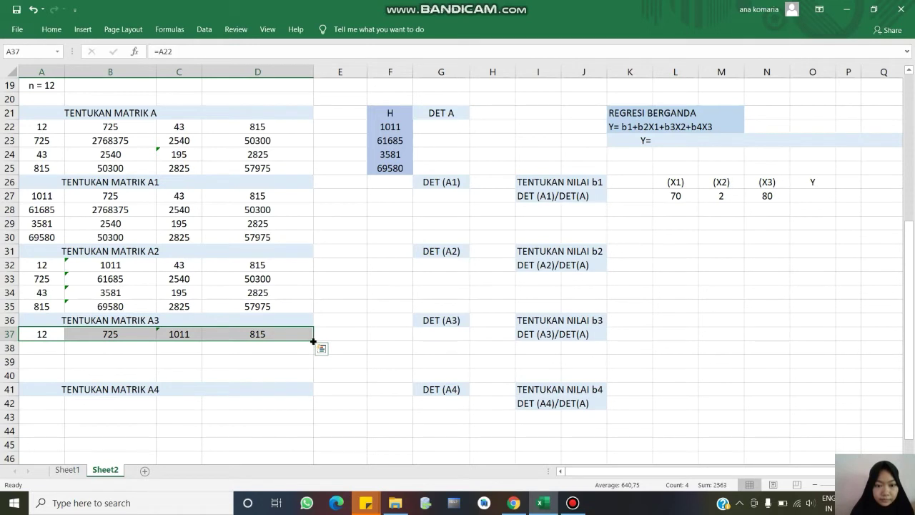
drag(314, 341, 311, 383)
Begin the first row of matrix A4 by linking A42 to A22 and B42 to B22
click(48, 402)
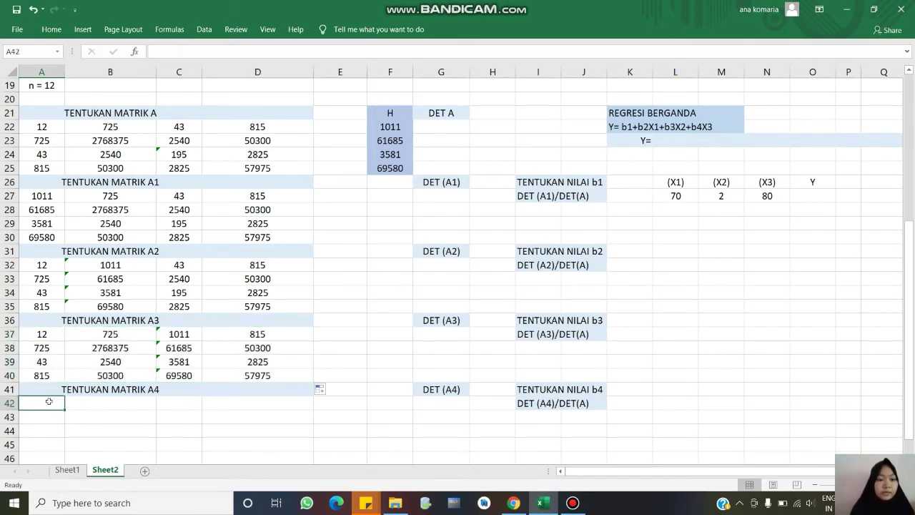
text(=)
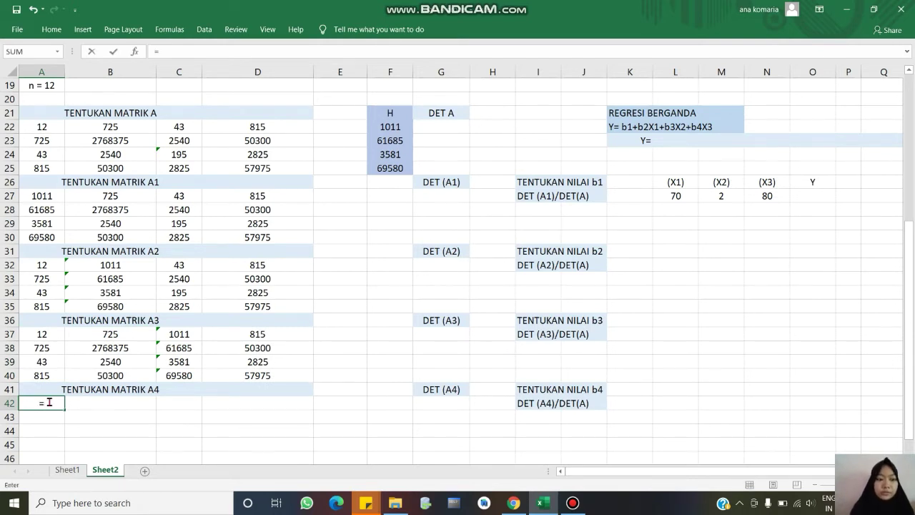
click(40, 130)
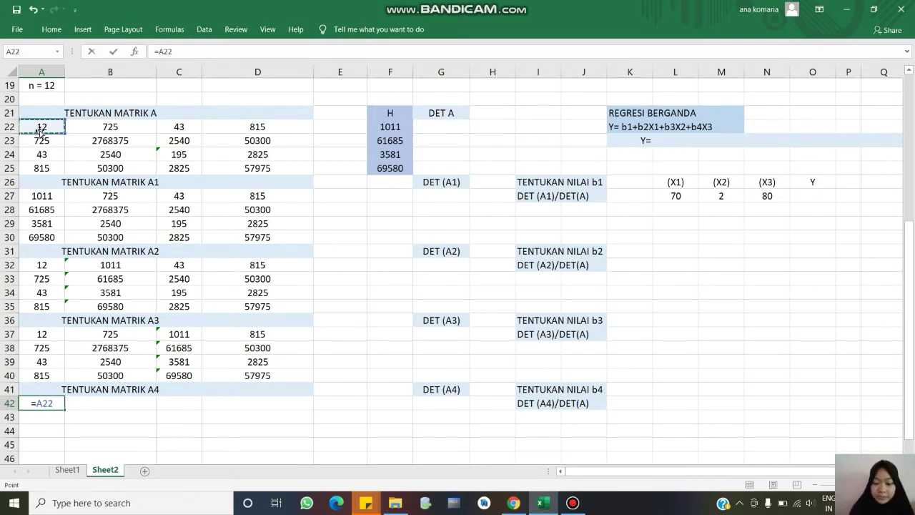
key(Return)
key(Right)
key(Up)
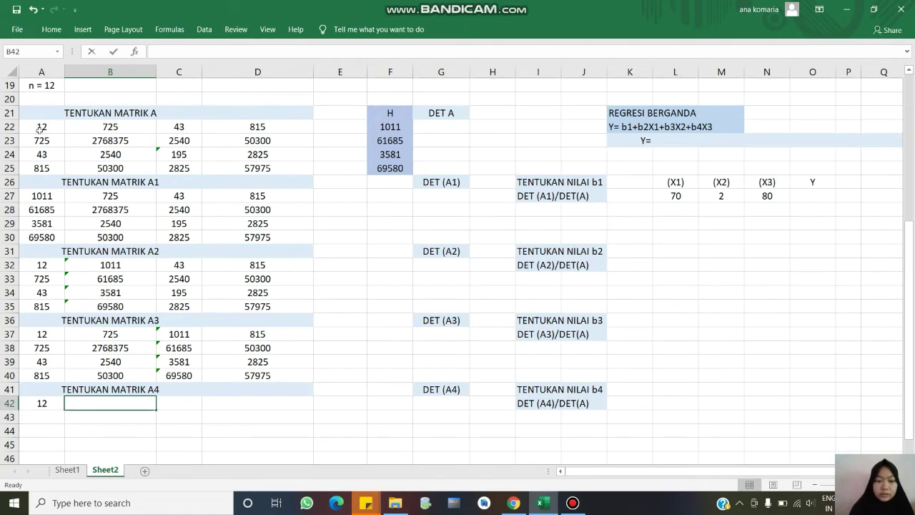
text(=)
click(98, 128)
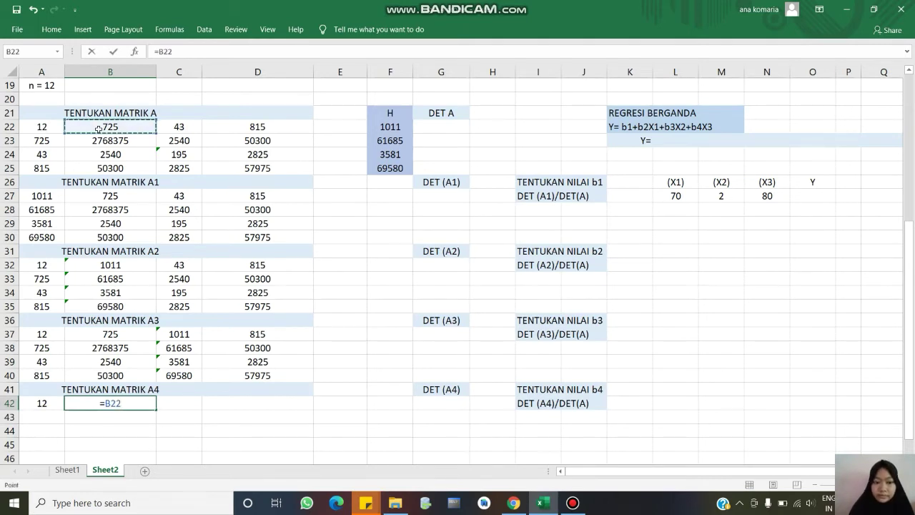
key(Return)
Link C42 to C22 and D42 to F22, and fill A42:D42 down through row 45 to complete matrix A4
key(Right)
key(Up)
text(=)
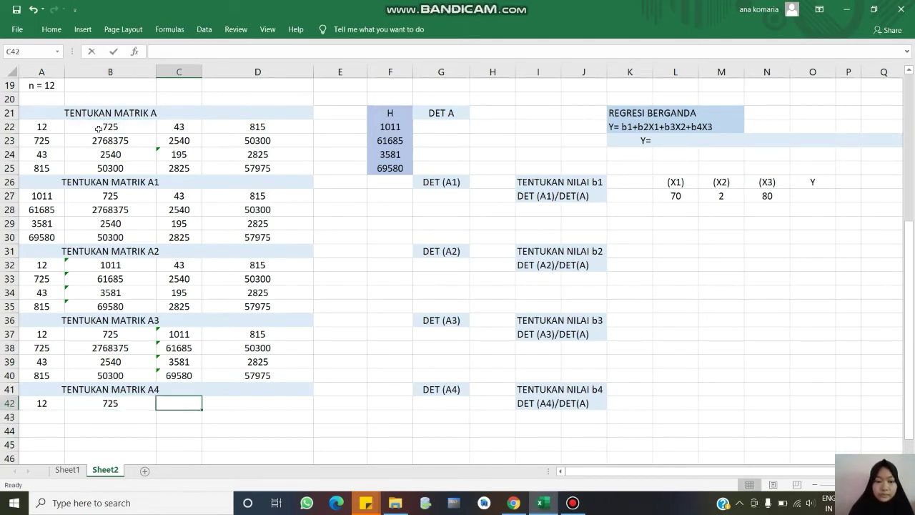
click(175, 126)
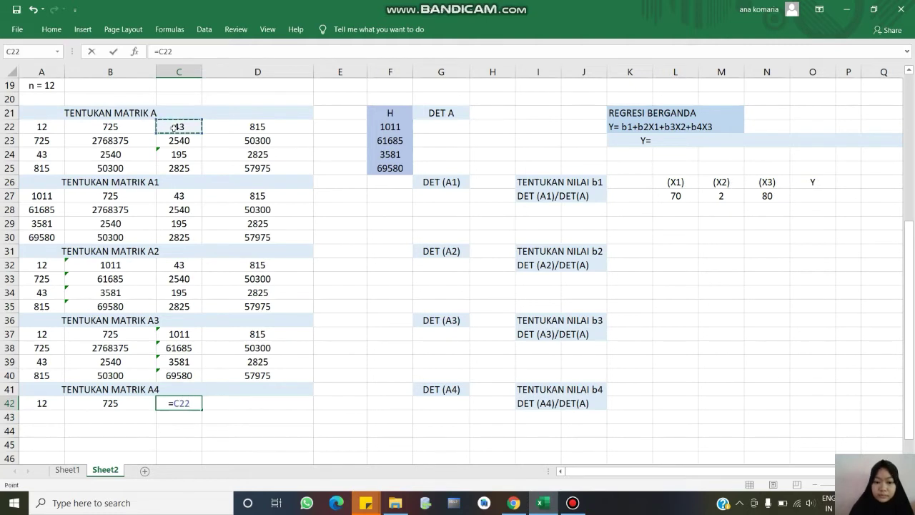
key(Return)
key(Right)
key(Up)
text(=)
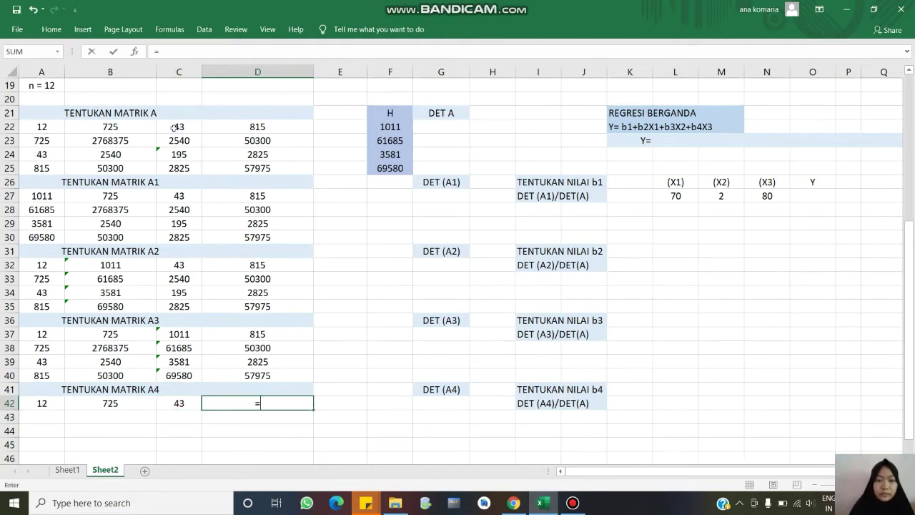
click(393, 127)
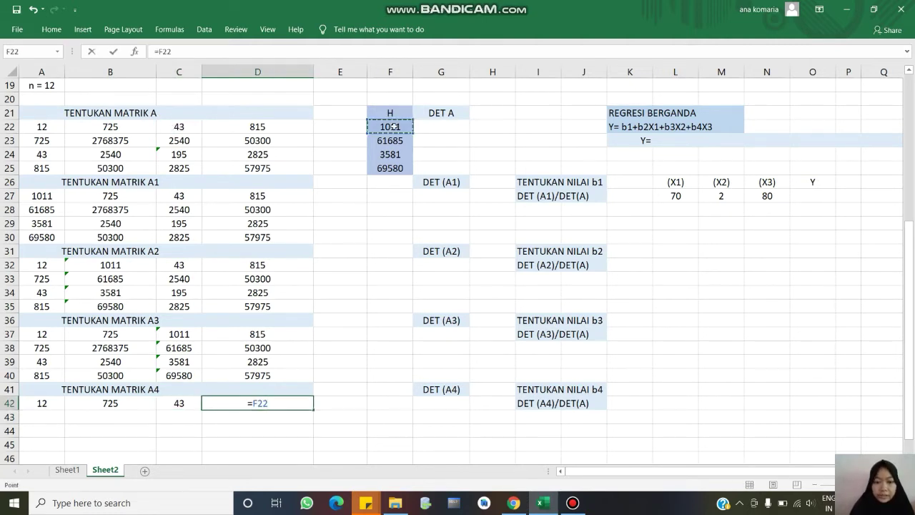
key(Return)
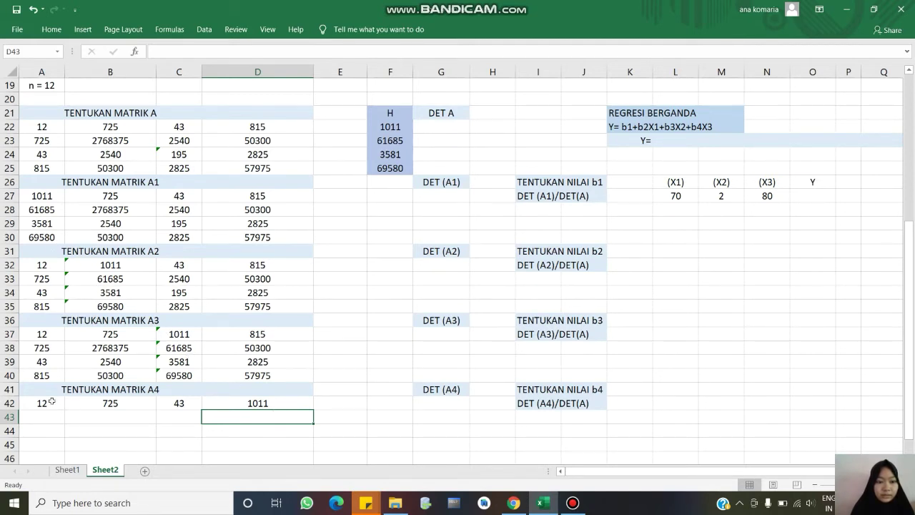
drag(52, 402, 309, 446)
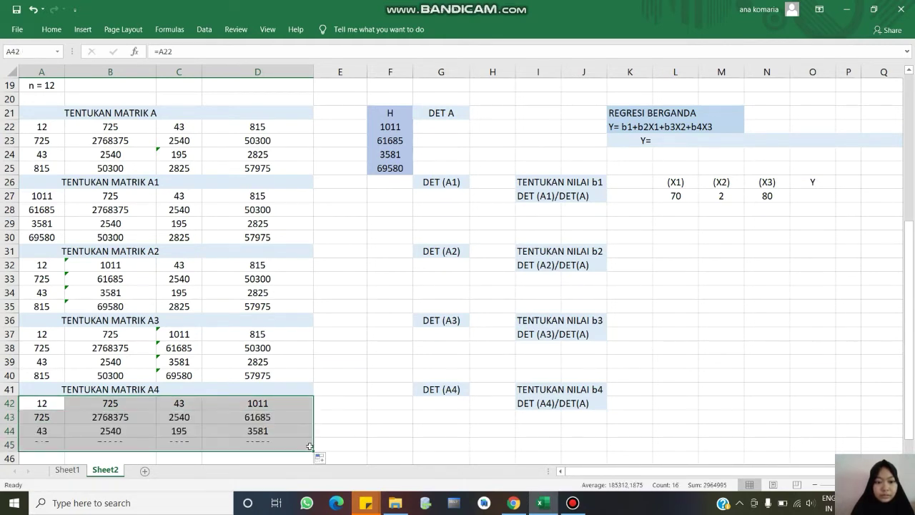
click(352, 399)
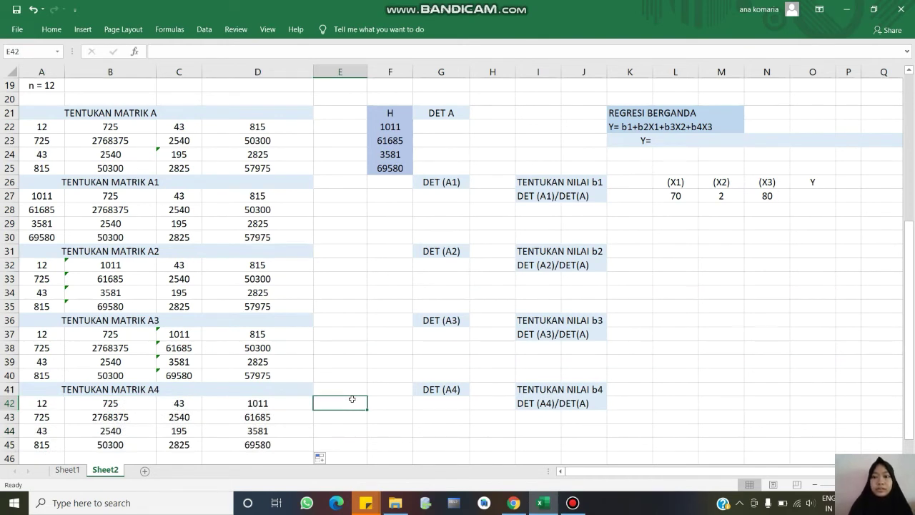
Try to calculate the determinant of matrix A in G22 with =MDETERM(A22:D25)
click(434, 129)
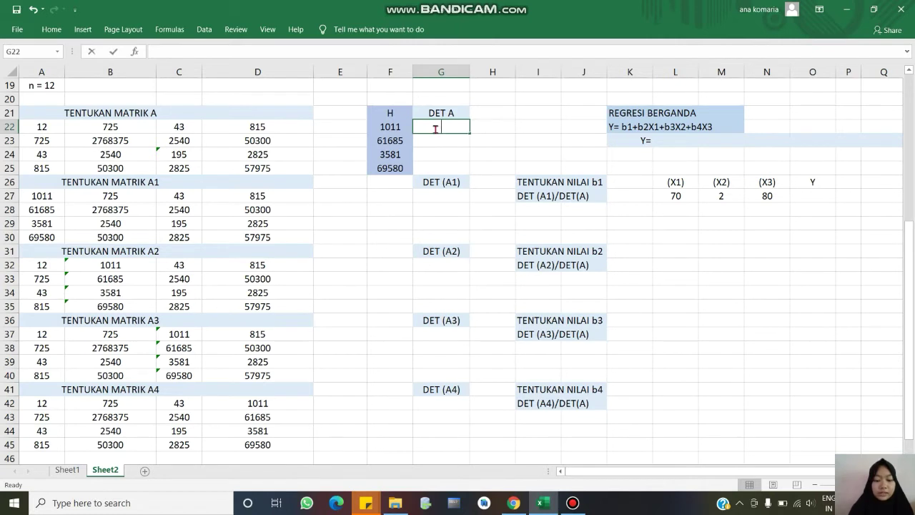
text(=md)
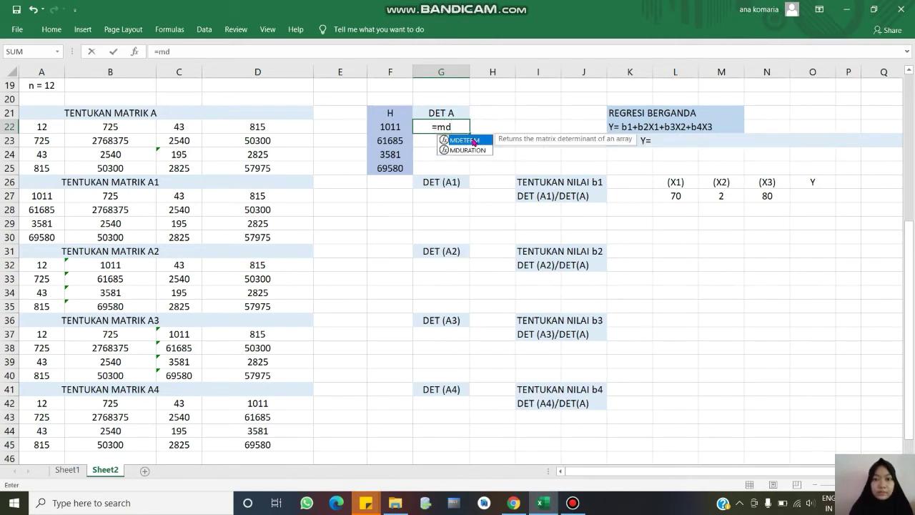
double_click(473, 141)
drag(51, 131, 265, 167)
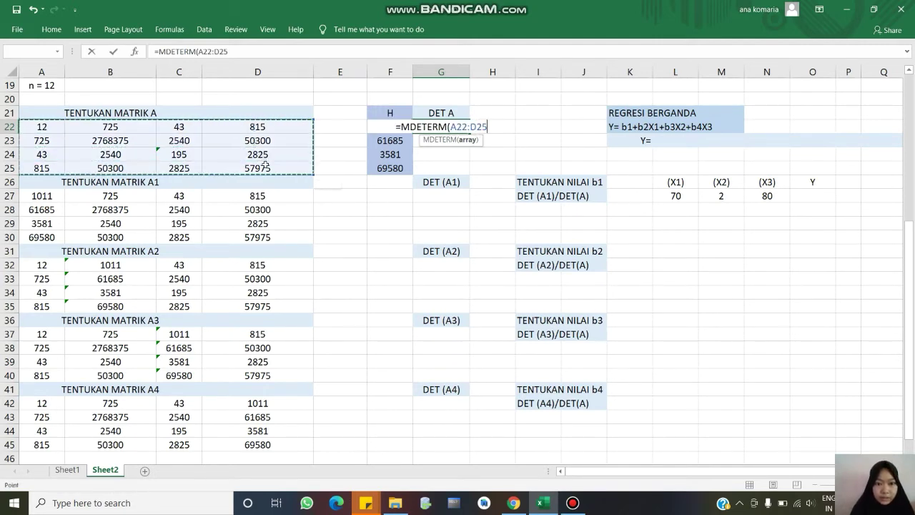
text())
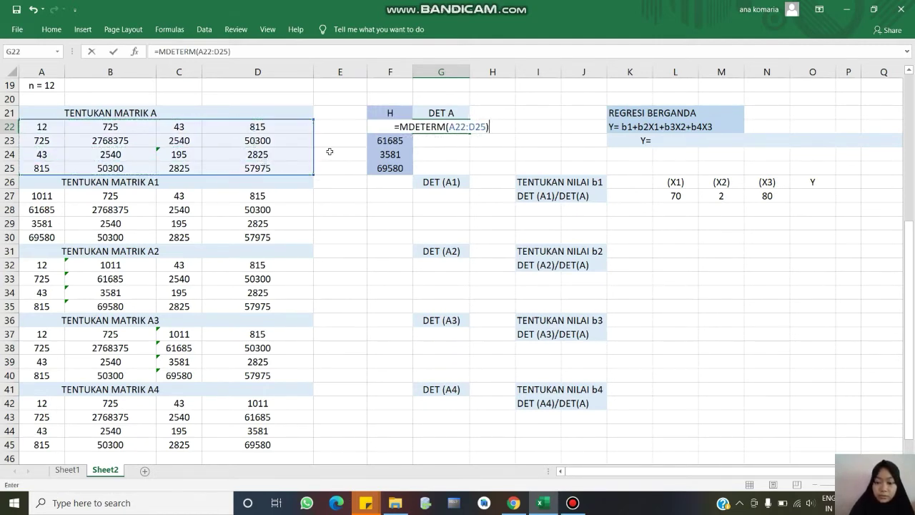
key(Return)
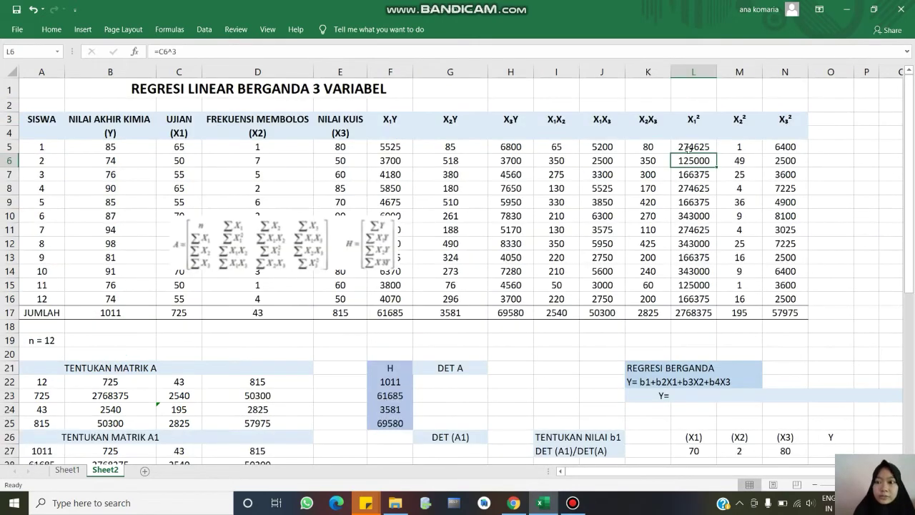
Correct the X₁² formula in L5 to =C5^2 and fill it down through L16
click(687, 147)
double_click(688, 148)
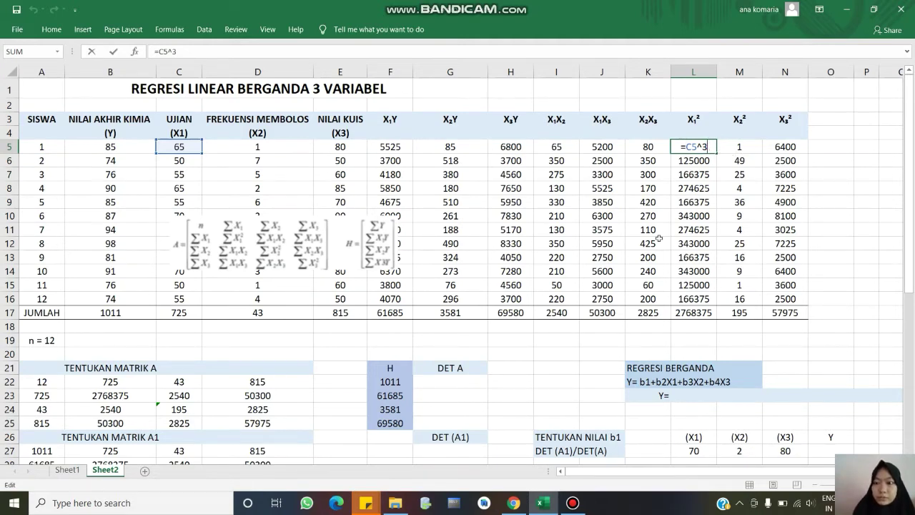
key(BackSpace)
text(2)
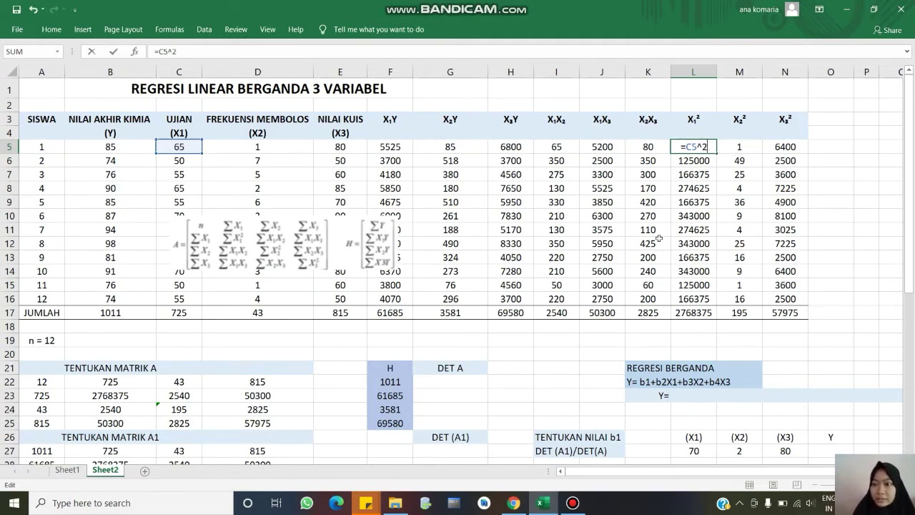
key(Return)
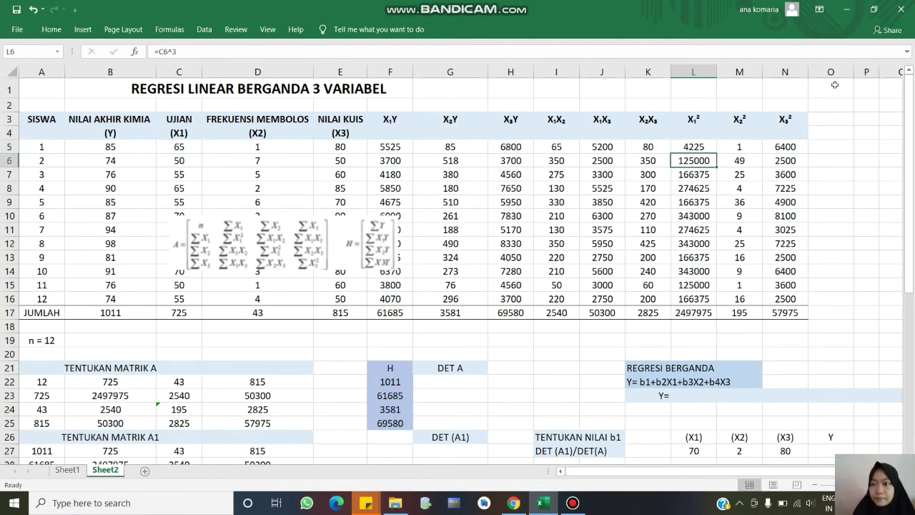
click(702, 149)
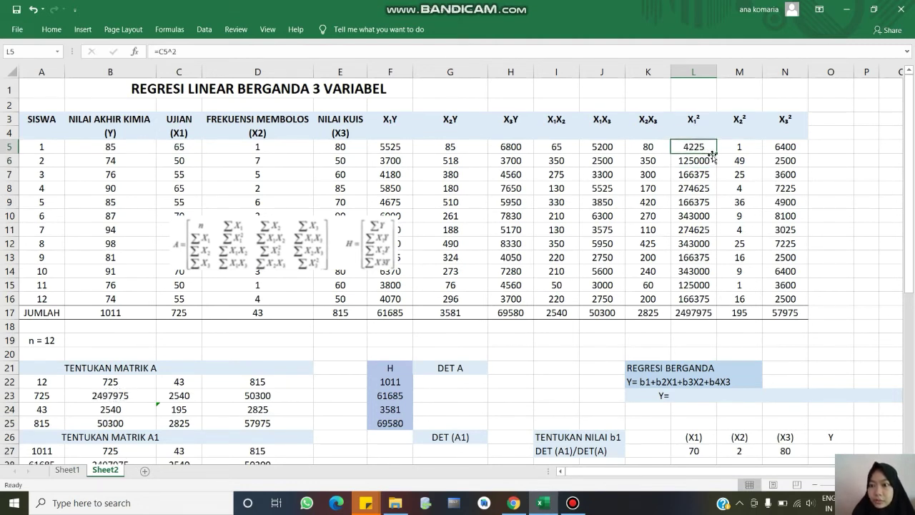
drag(712, 154, 723, 299)
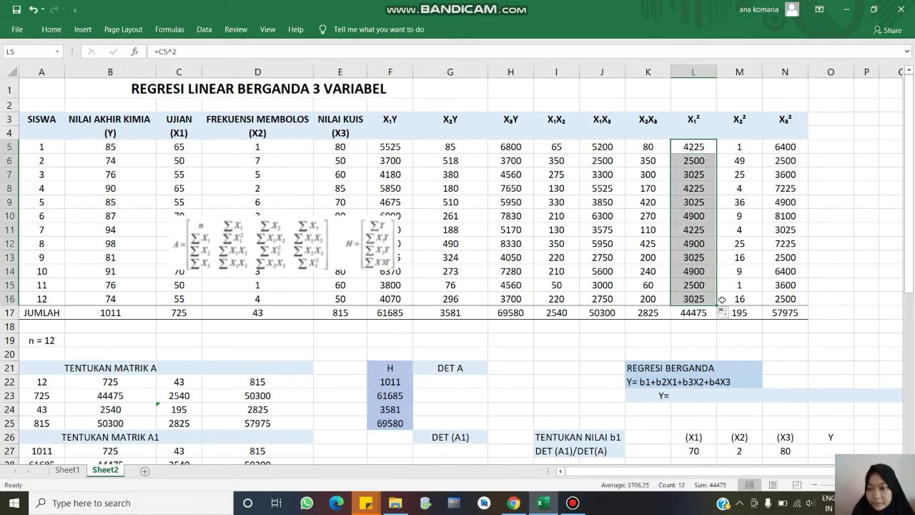
Check the recalculated entries of matrices A and A1 to A4 below the data table
click(577, 365)
key(Down)
key(Down)
key(Down)
key(Down)
key(Down)
key(Down)
key(Down)
key(Down)
key(Down)
key(Down)
key(Down)
key(Down)
key(Down)
key(Down)
key(Down)
key(Down)
key(Down)
key(Down)
key(Down)
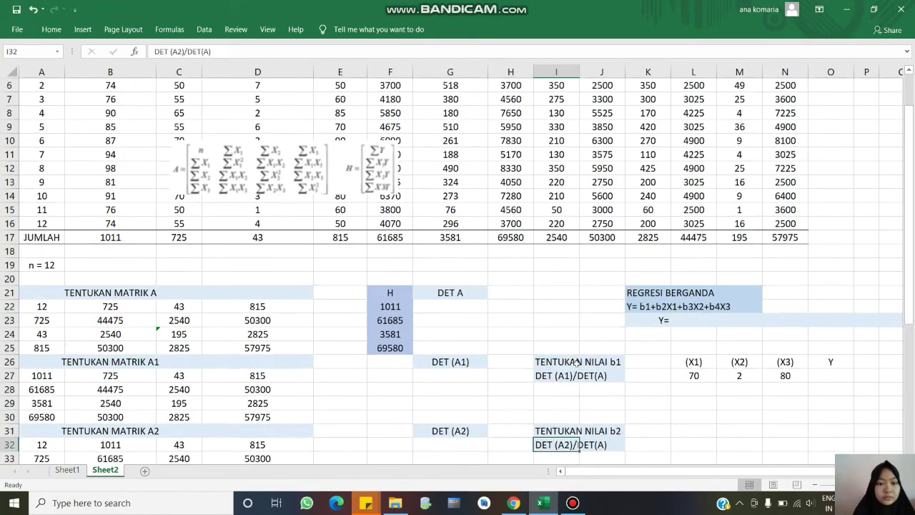
key(Down)
key(Down)
key(Down)
key(Down)
key(Down)
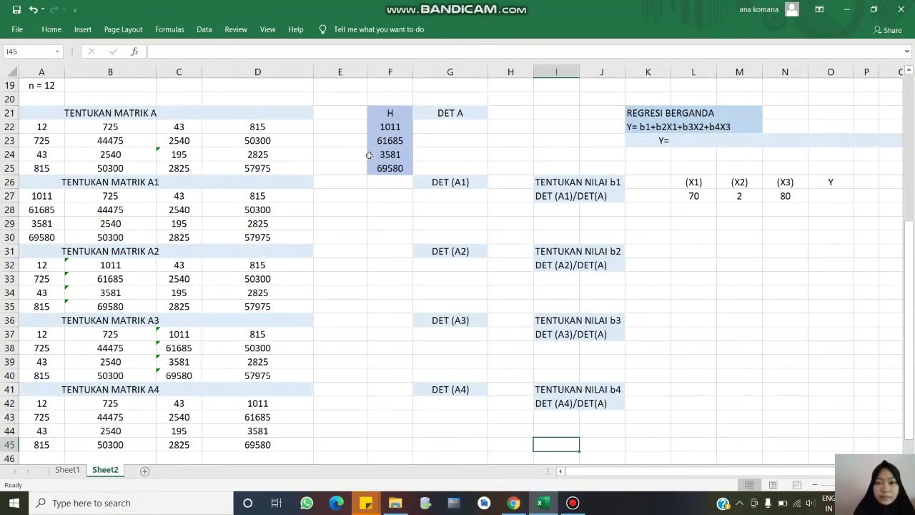
Calculate the determinant of matrix A in G22 with =MDETERM(A22:D25)
click(437, 131)
text(=)
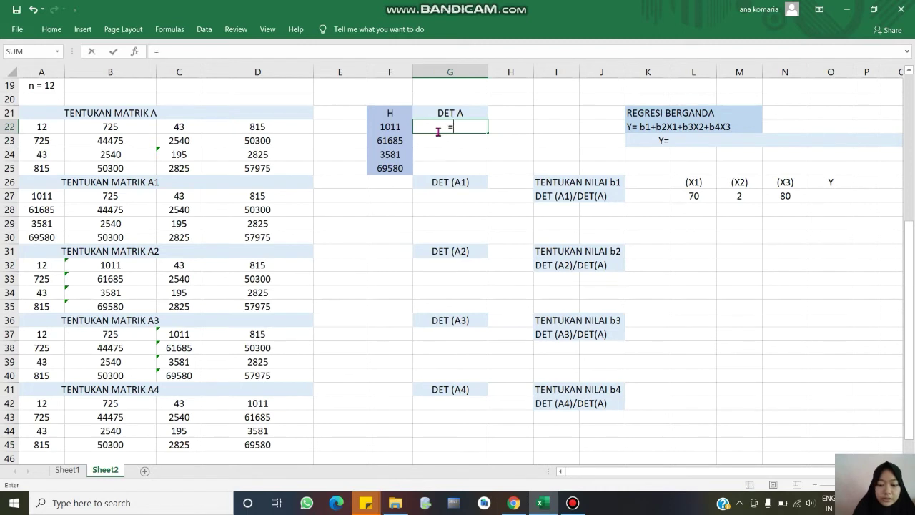
text(md)
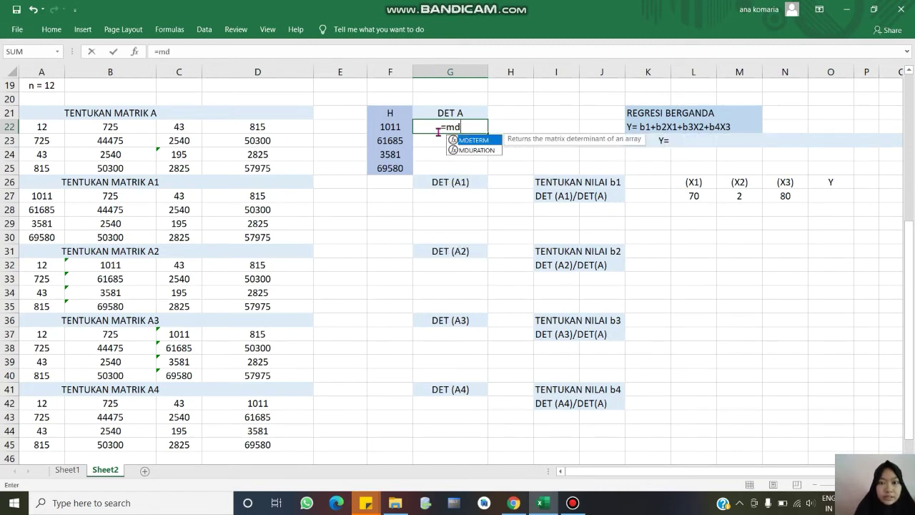
double_click(470, 140)
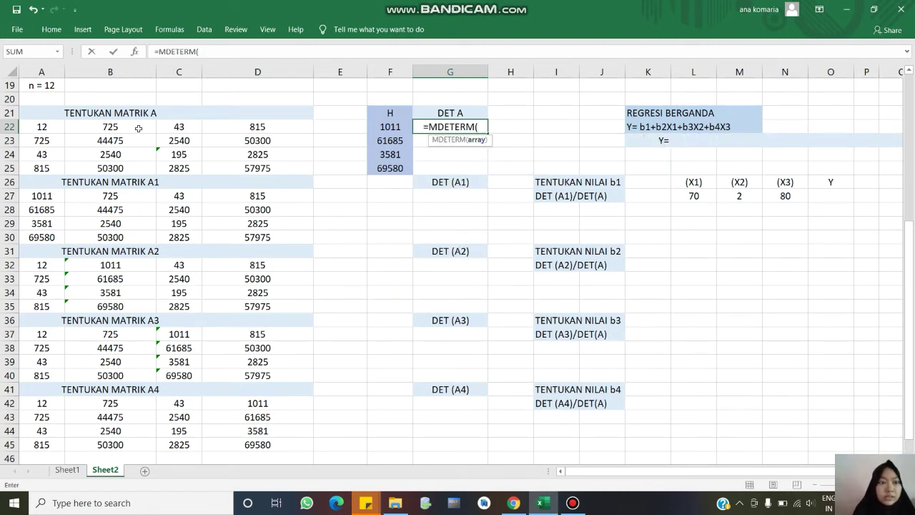
click(50, 127)
drag(129, 136, 273, 166)
text())
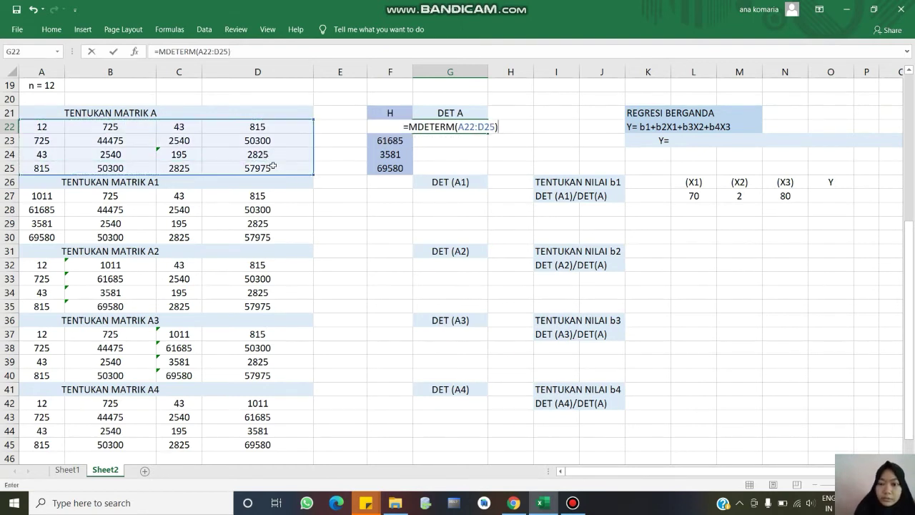
key(Return)
Calculate the determinant of matrix A1 in G27 with =MDETERM(A27:D30)
click(459, 196)
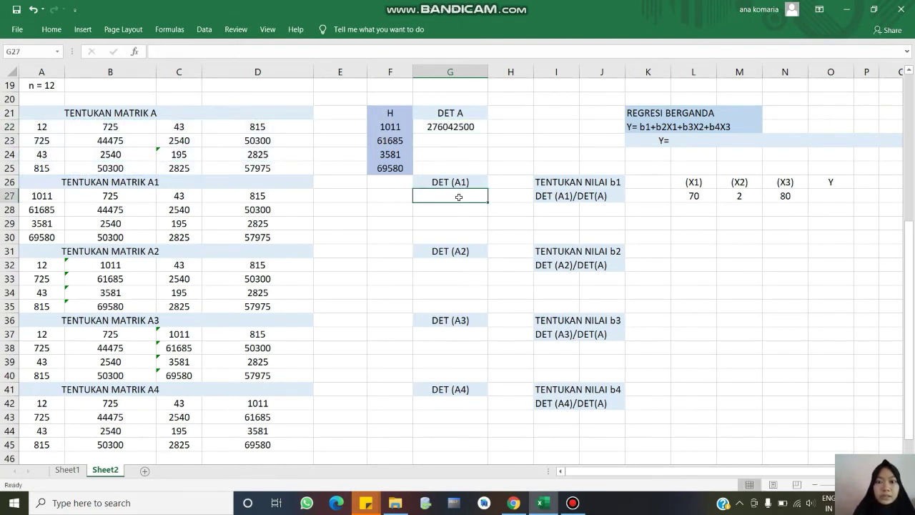
text(=)
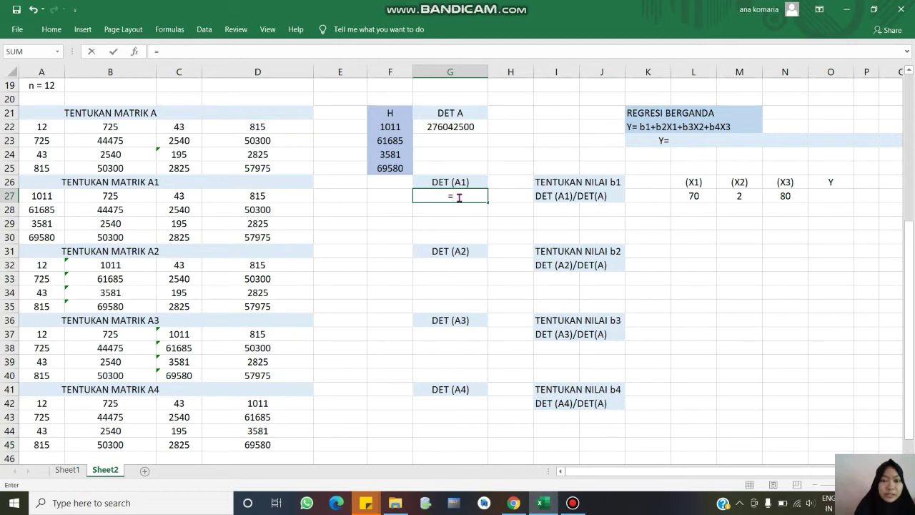
text(md)
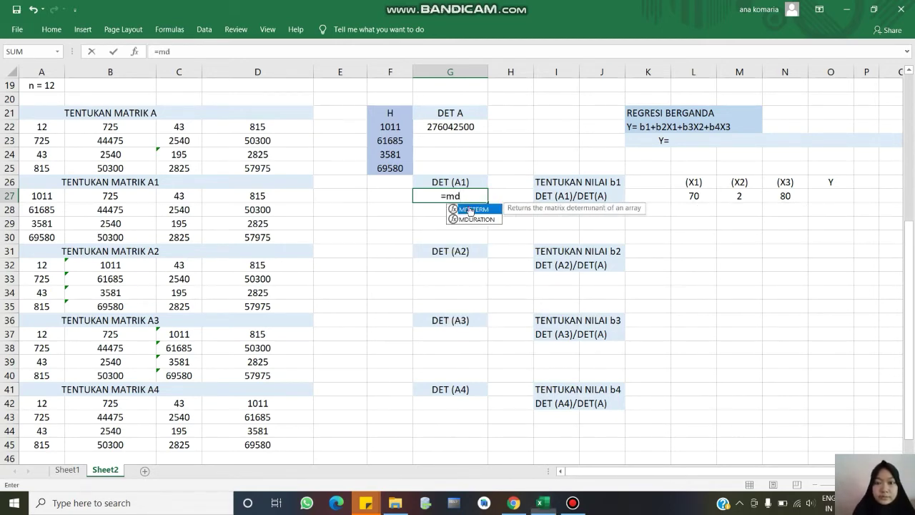
double_click(470, 210)
drag(53, 197, 259, 234)
text())
key(Return)
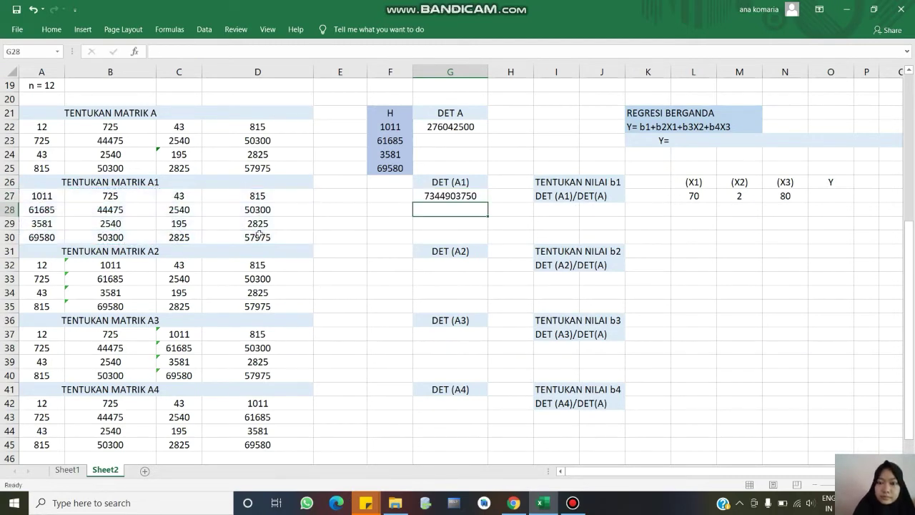
Calculate the determinant of matrix A2 in G32 with =MDETERM(A32:D35)
click(438, 262)
text(=md)
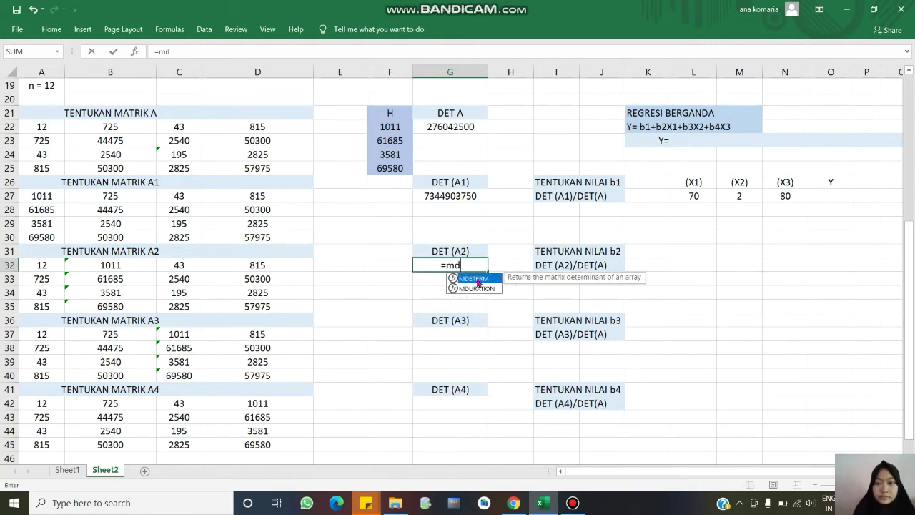
double_click(478, 283)
drag(41, 264, 258, 303)
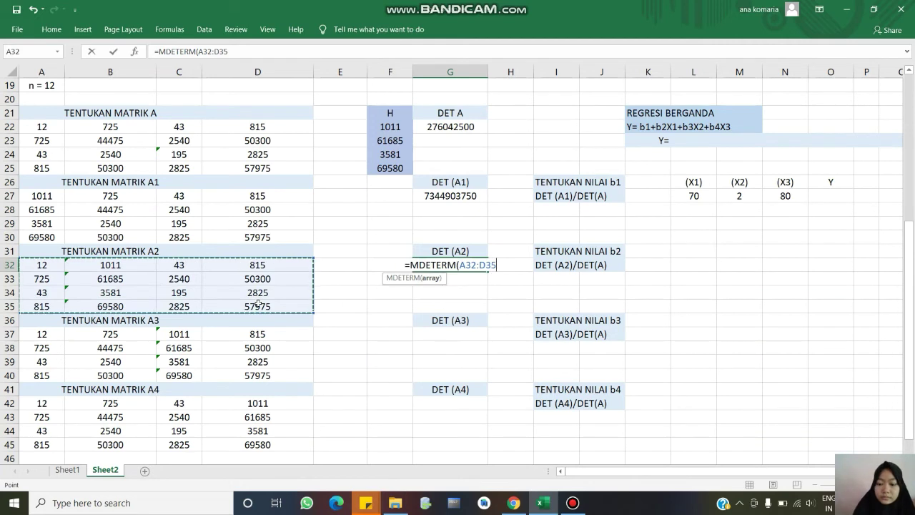
key(Return)
Calculate the determinant of matrix A3 in G37 with =MDETERM(A37:D40)
key(Down)
key(Down)
key(Down)
key(Down)
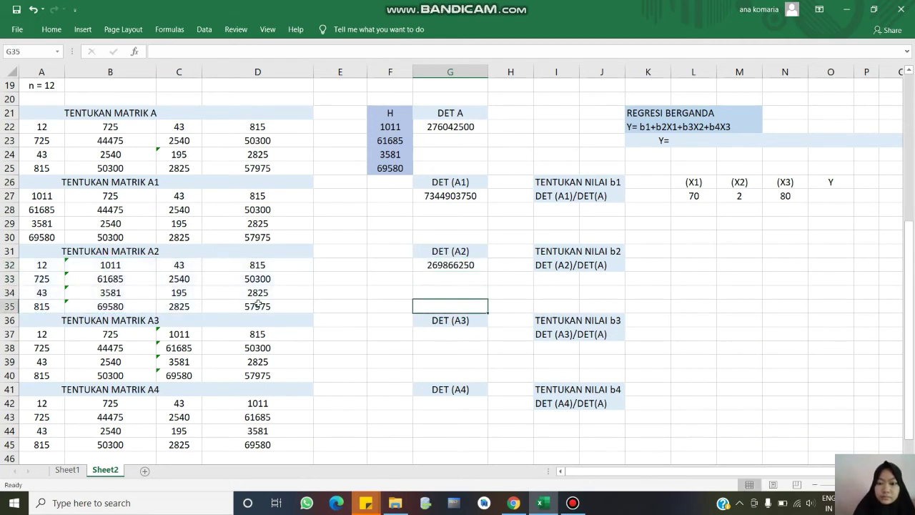
text(=)
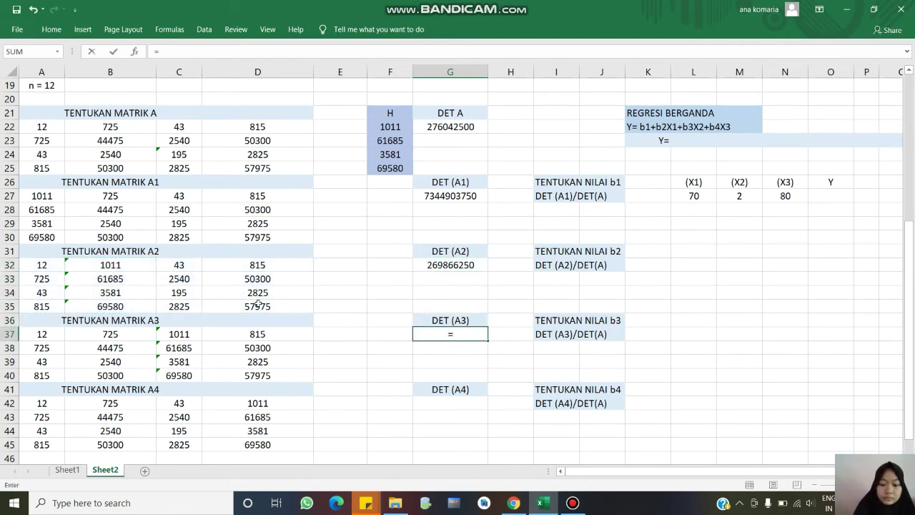
text(md)
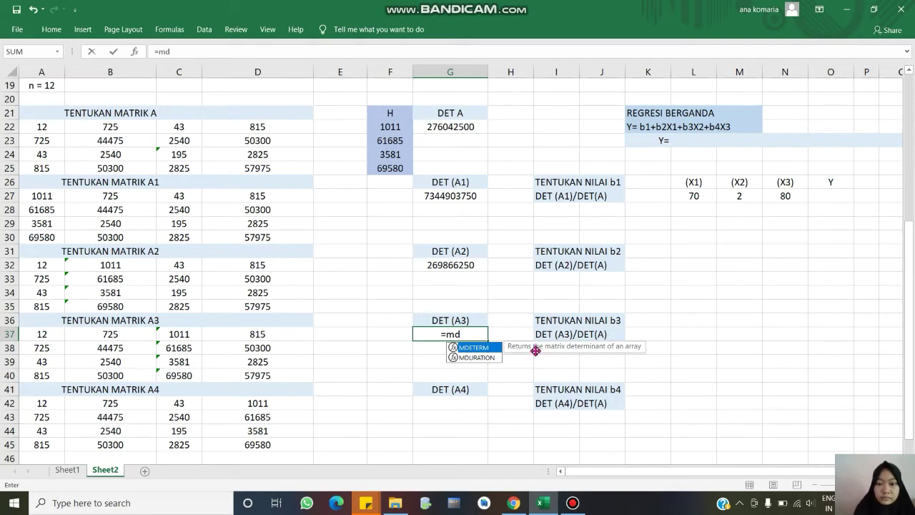
double_click(488, 348)
drag(41, 334, 263, 376)
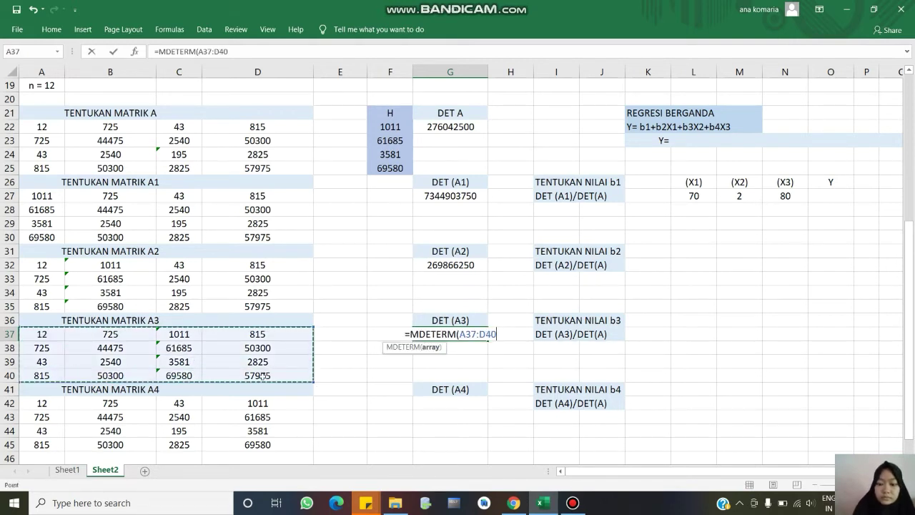
text())
key(Return)
Calculate the determinant of matrix A4 in G42 with =MDETERM(A42:D45)
key(Down)
key(Down)
key(Down)
key(Down)
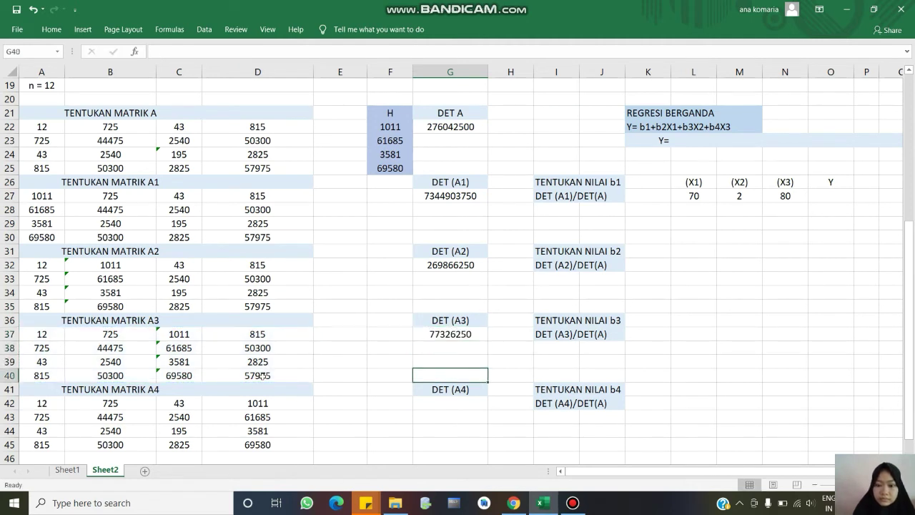
text(=md)
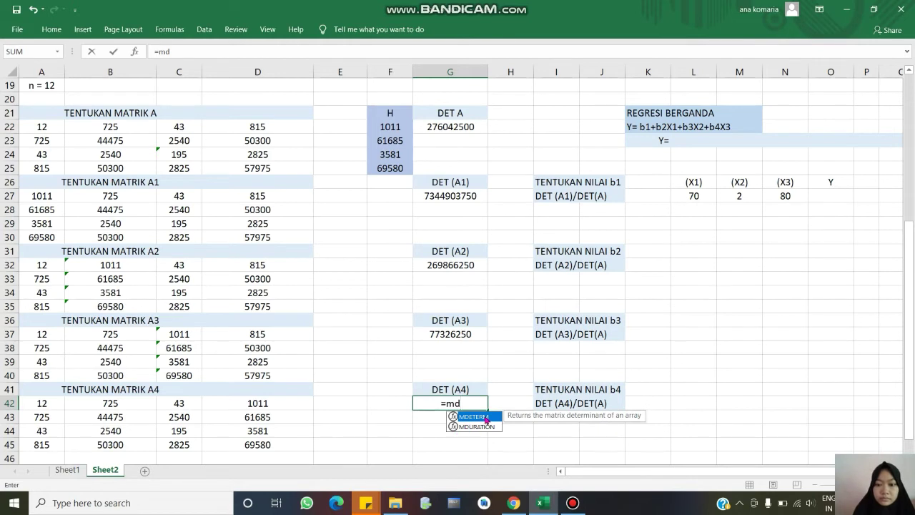
key(Tab)
drag(50, 402, 284, 441)
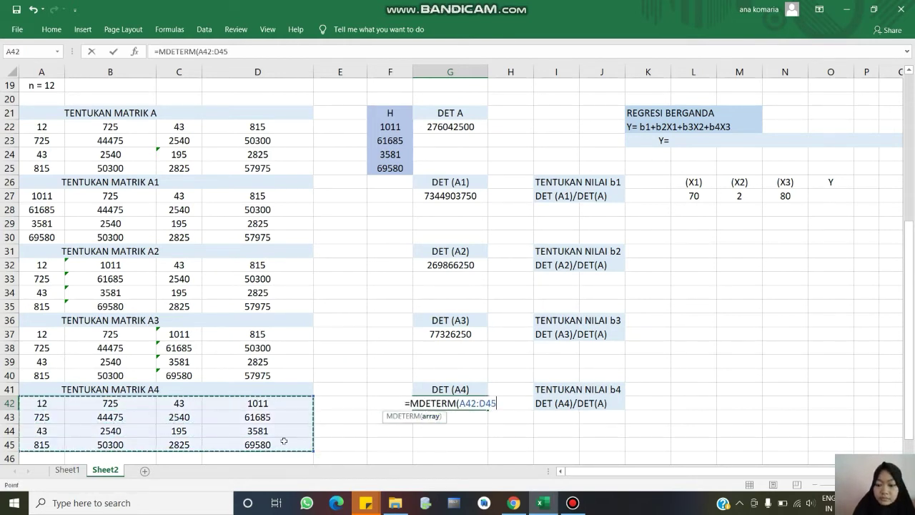
text())
key(Return)
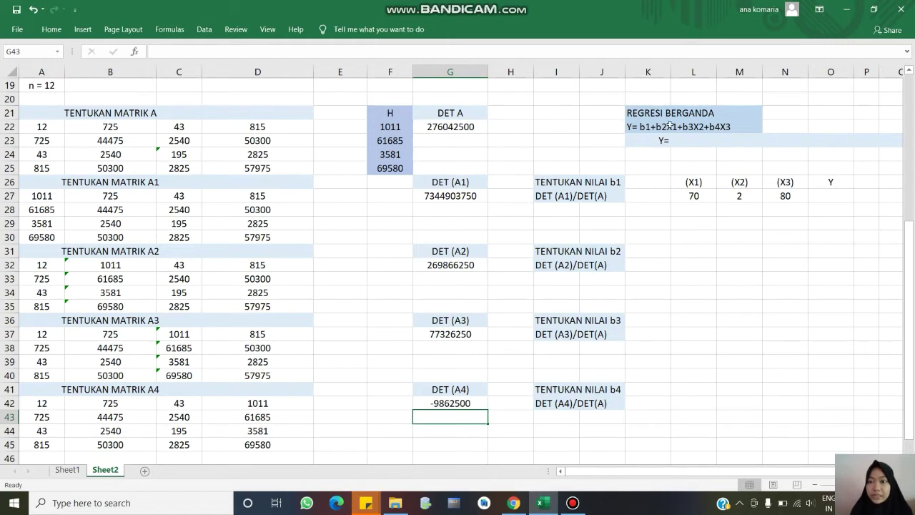
Compute coefficient b1 in I28 by dividing DET (A1) by DET A with =G27/G22
click(552, 211)
text(=)
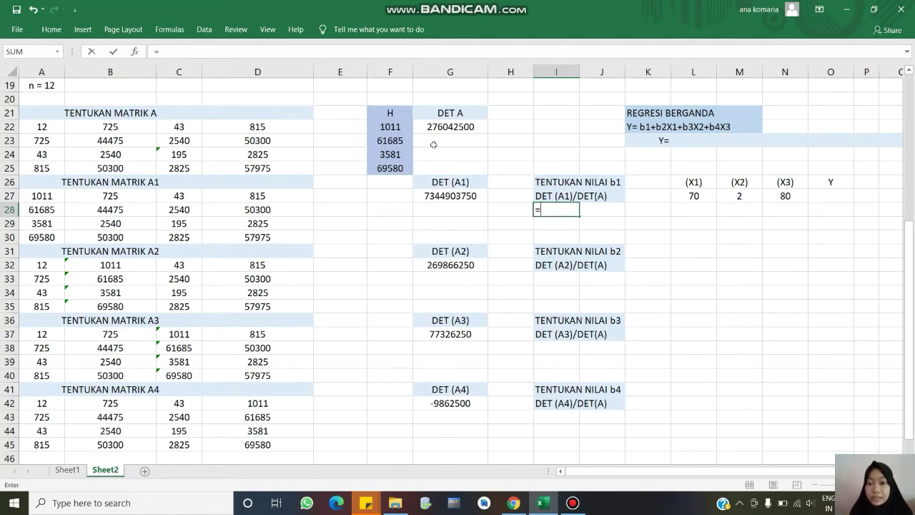
click(465, 197)
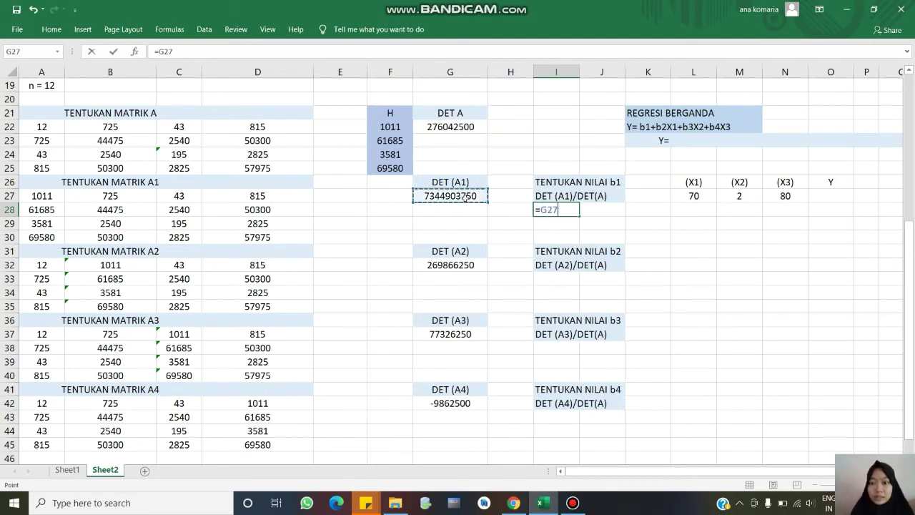
text(/)
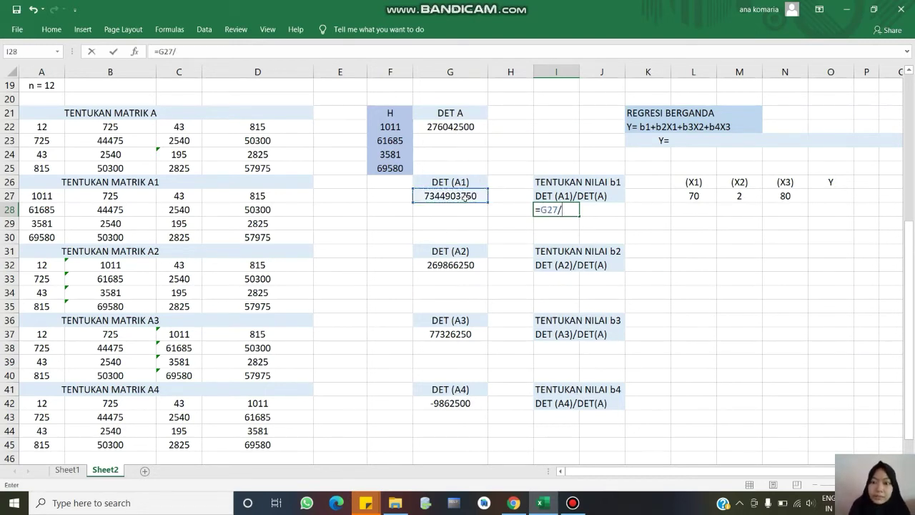
click(468, 126)
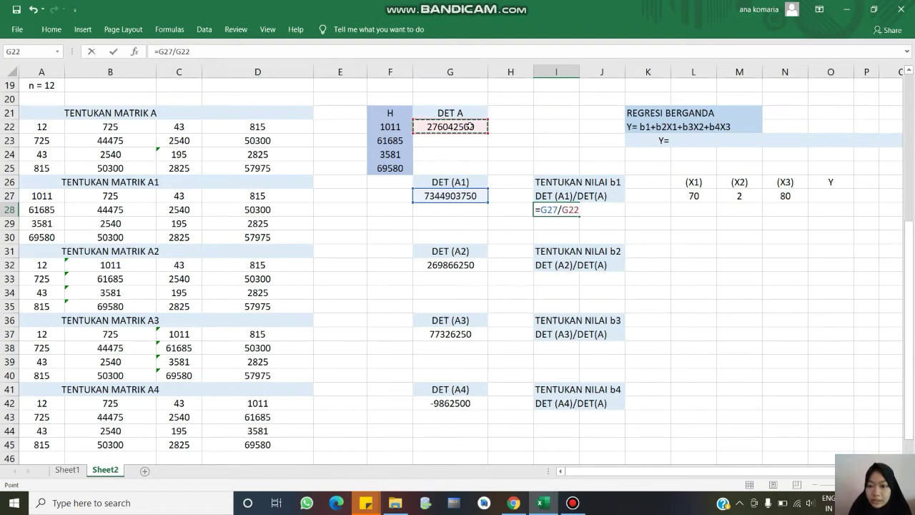
key(Return)
Compute coefficient b2 in I33 by dividing DET (A2) by DET A with =G32/G22
key(Down)
key(Down)
key(Down)
key(Down)
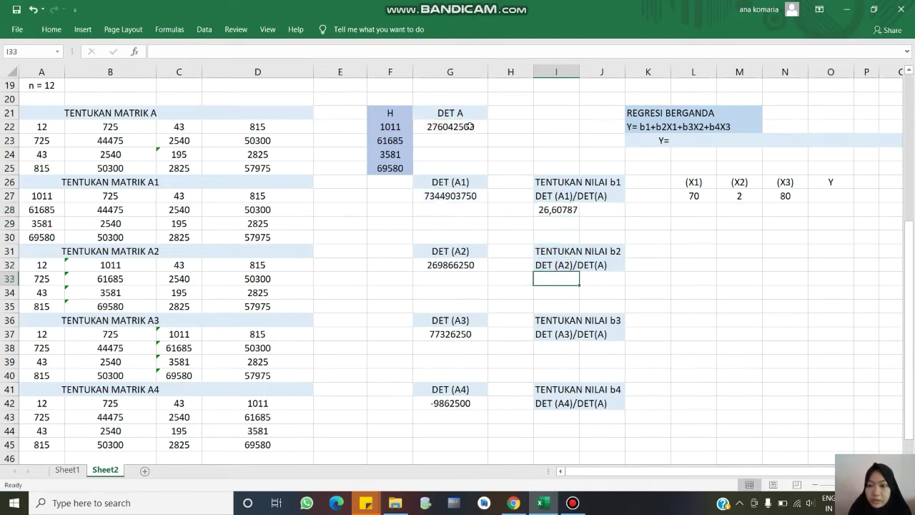
text(=)
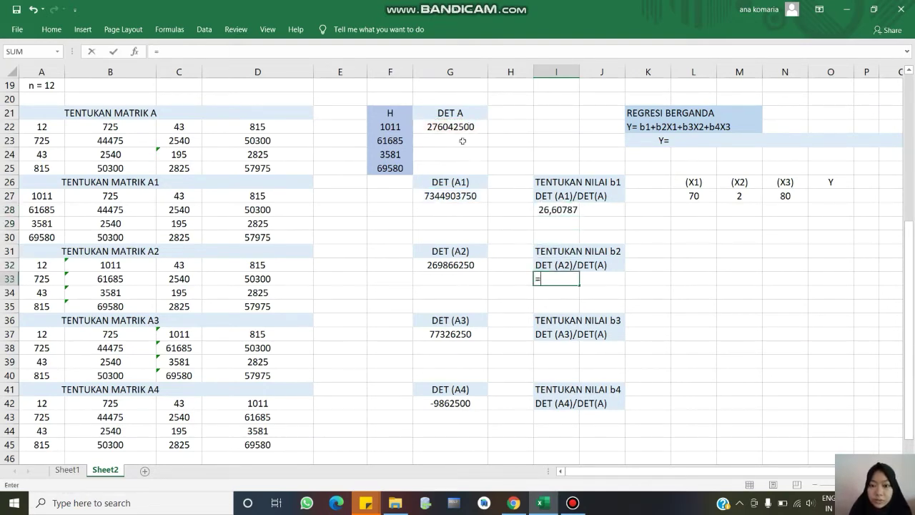
click(452, 264)
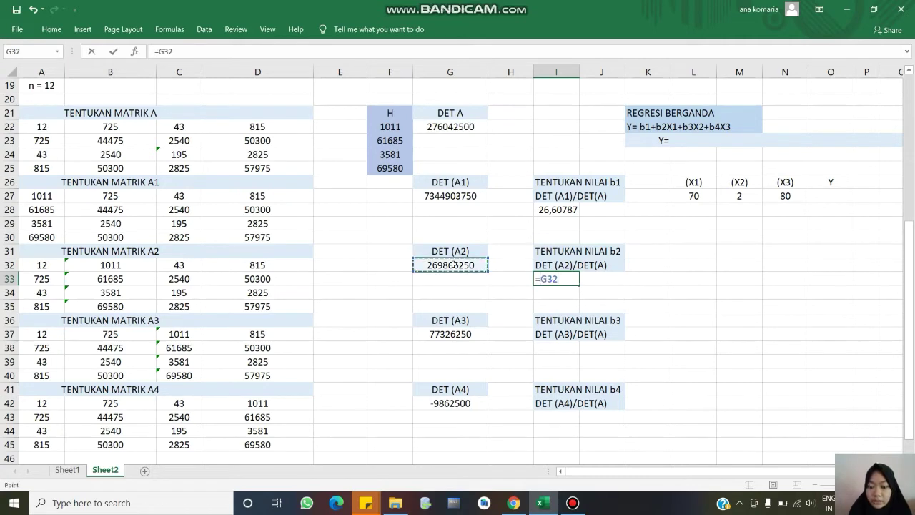
text(/)
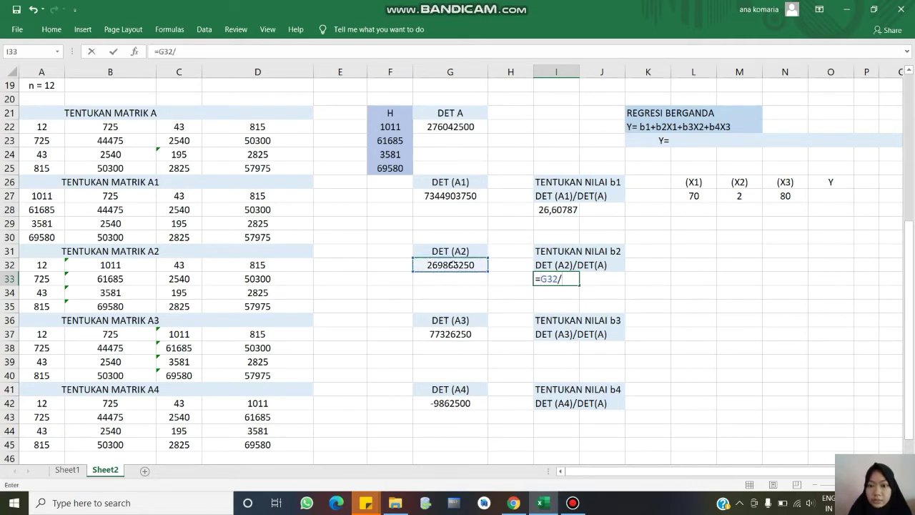
click(469, 126)
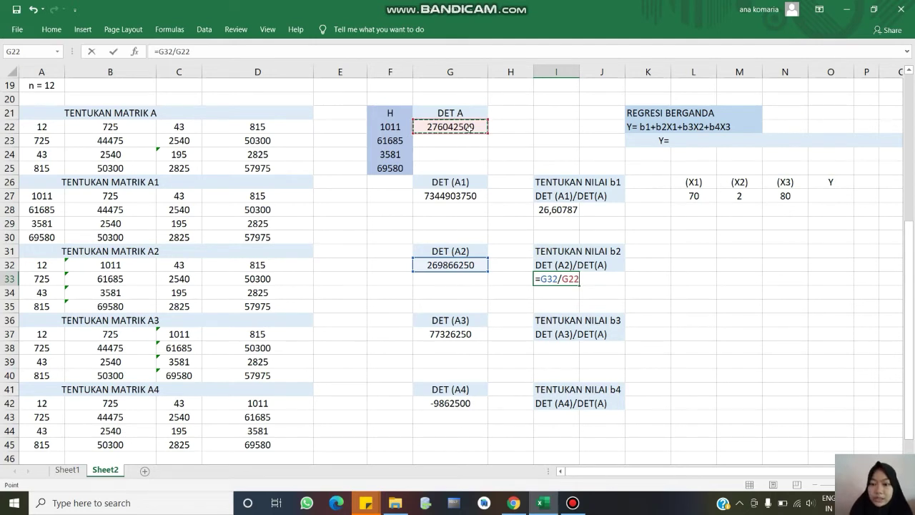
key(Return)
Compute coefficient b3 in I38 by dividing DET (A3) by DET A with =G37/G22
key(Down)
key(Down)
key(Down)
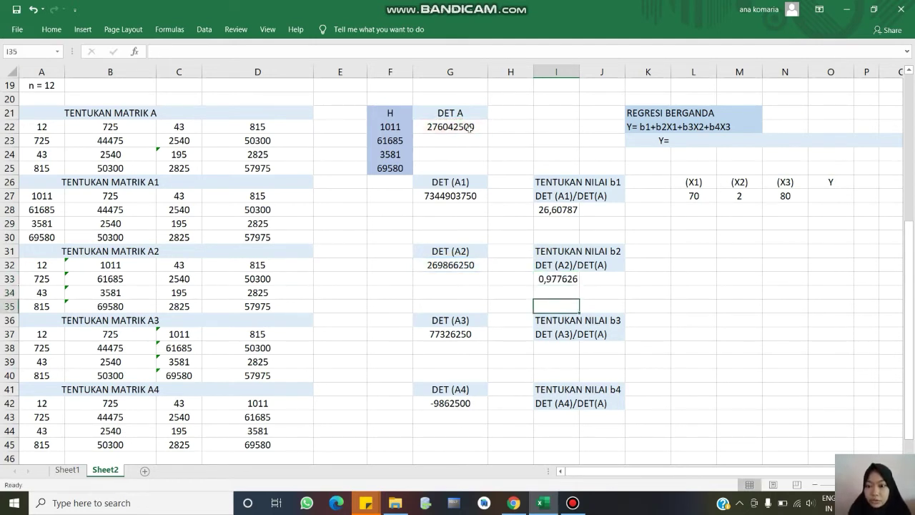
key(Down)
text(=)
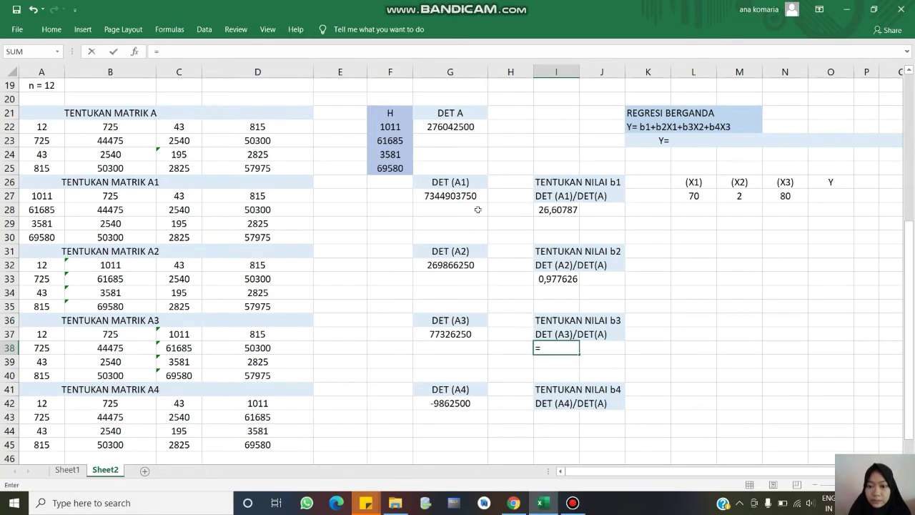
click(447, 334)
text(/)
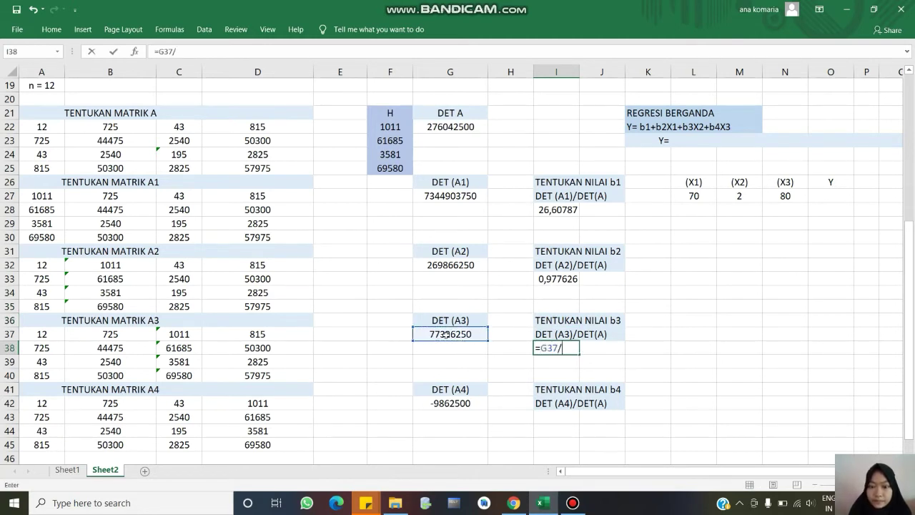
click(468, 126)
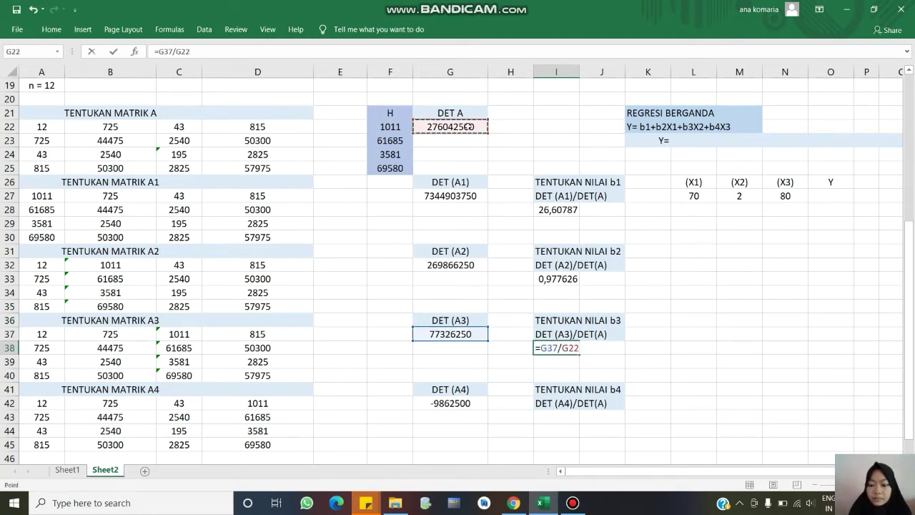
key(Return)
Compute coefficient b4 in I43 by dividing DET (A4) by DET A with =G42/G22
key(Down)
key(Down)
key(Down)
key(Down)
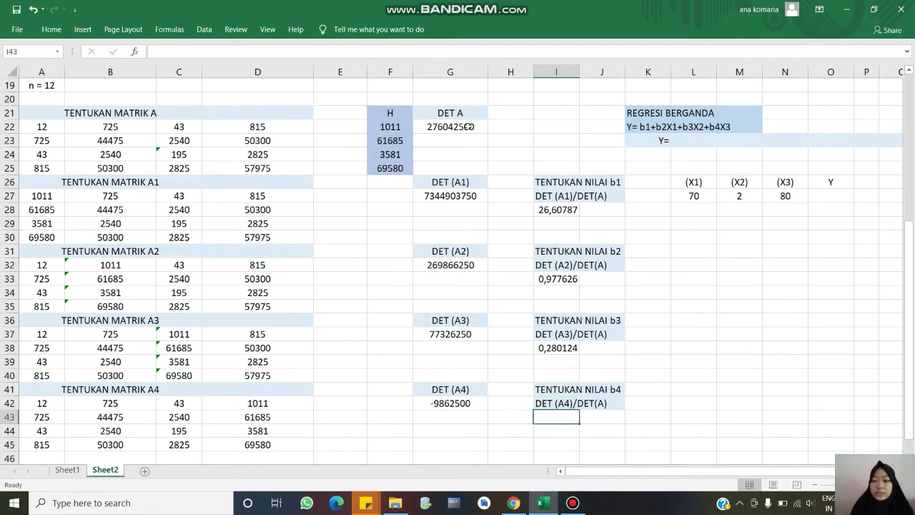
text(=)
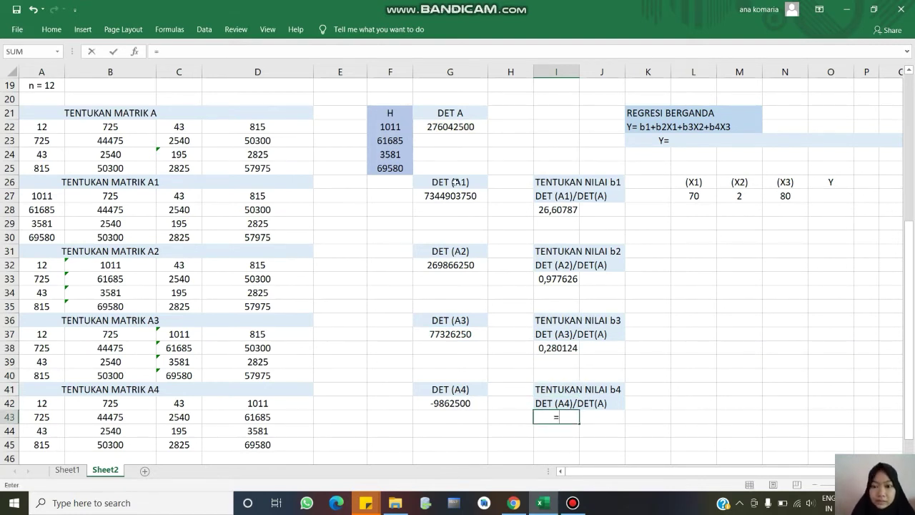
click(474, 405)
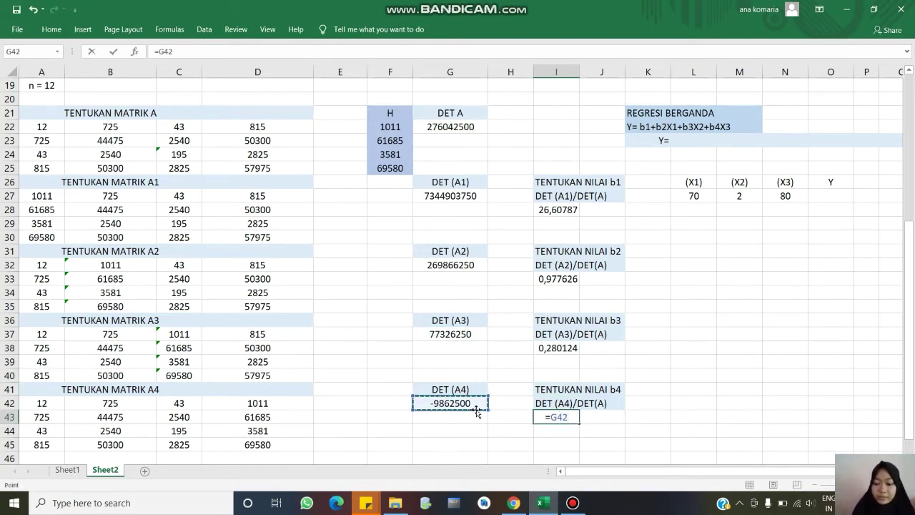
text(/)
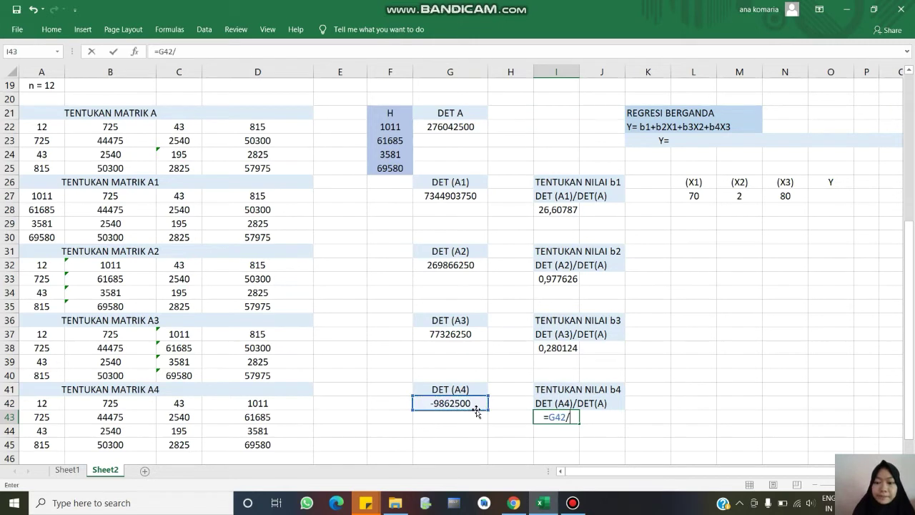
click(451, 126)
key(Return)
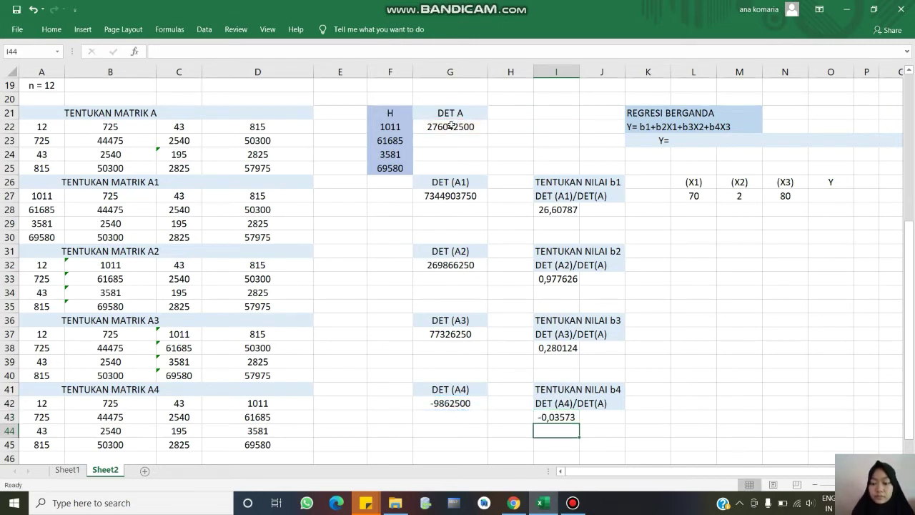
Link coefficient b1 into L23 as the first term of the regression equation with =I28
key(Right)
key(Right)
key(Right)
key(Right)
key(Right)
key(Right)
key(Right)
key(Right)
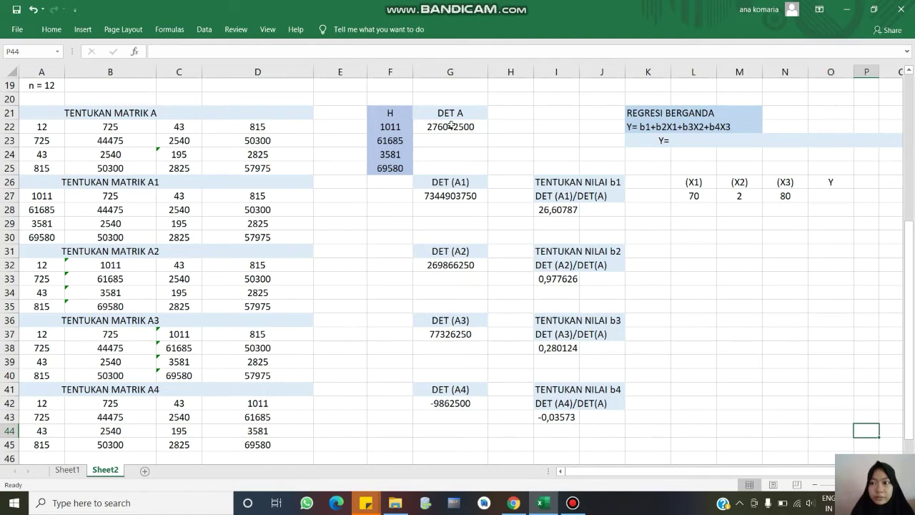
key(Right)
key(Right)
key(Right)
key(Right)
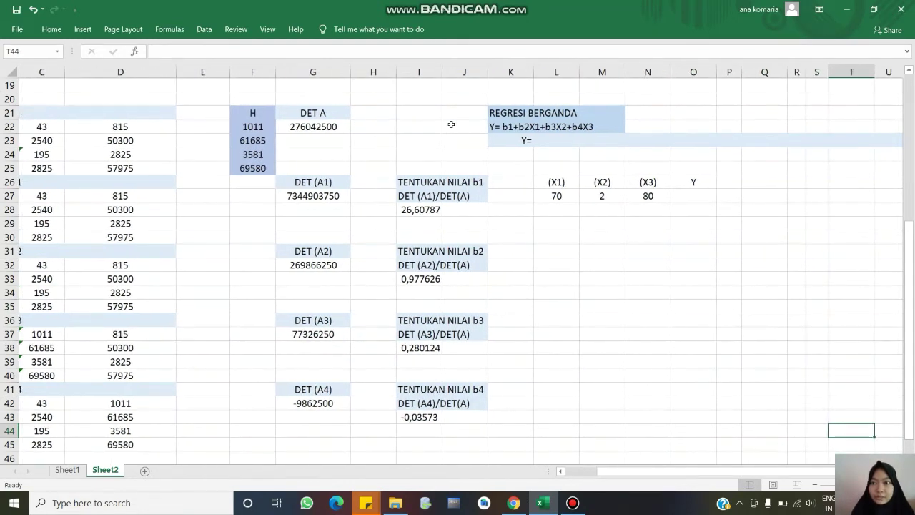
key(Right)
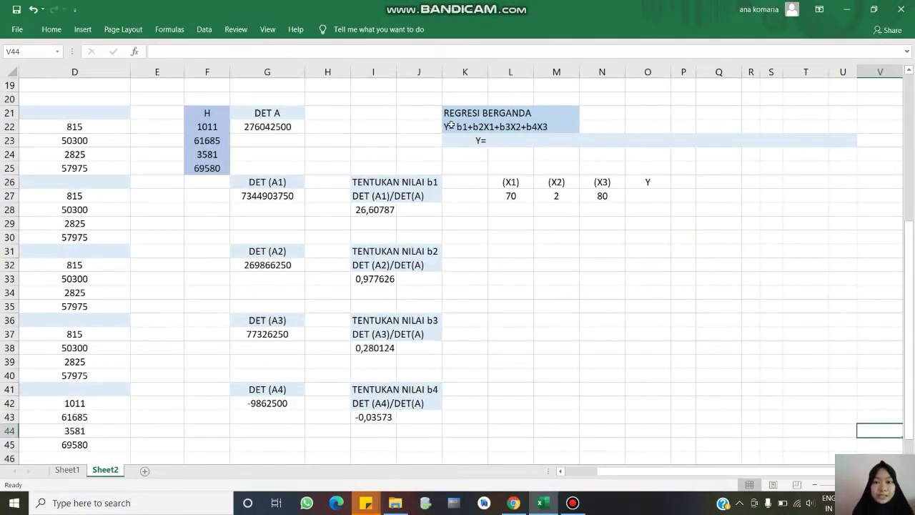
click(518, 146)
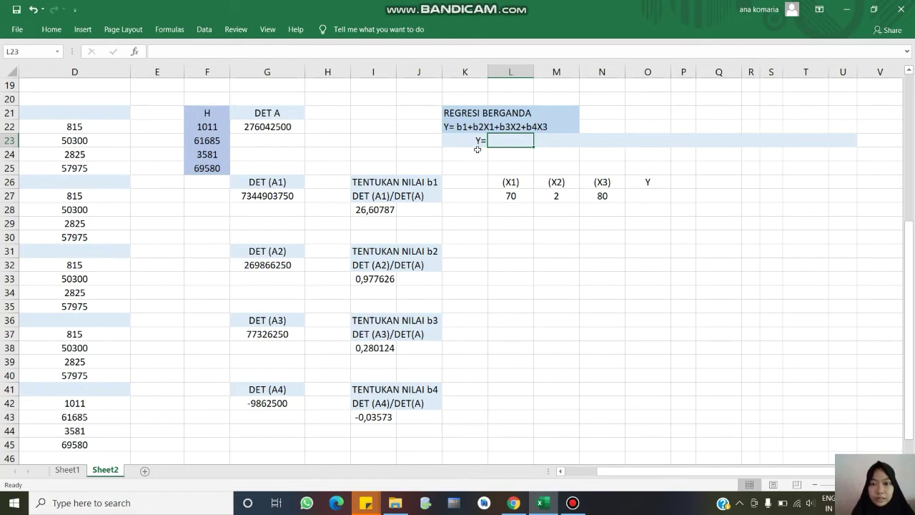
click(385, 210)
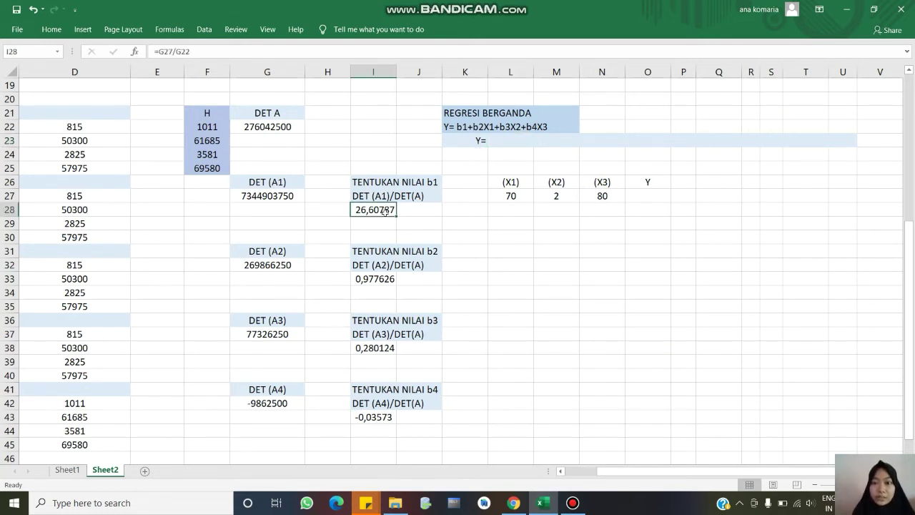
click(512, 141)
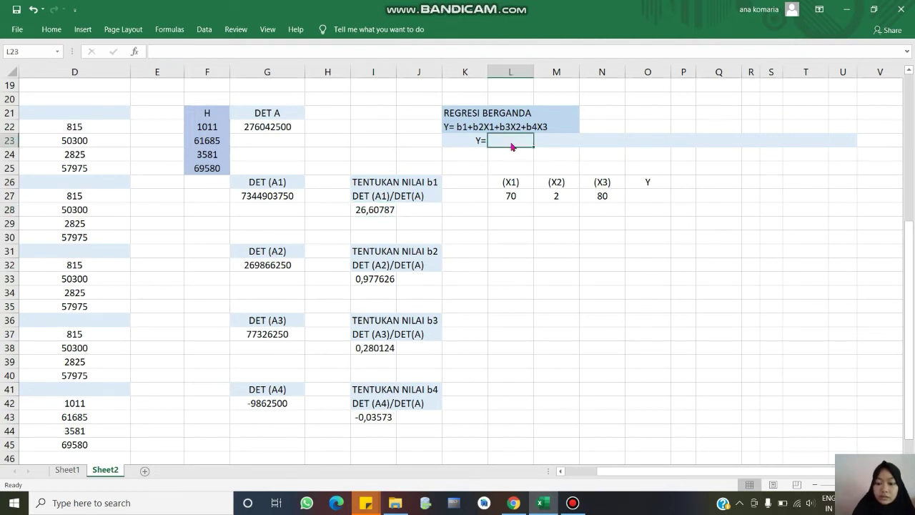
text(=)
click(381, 208)
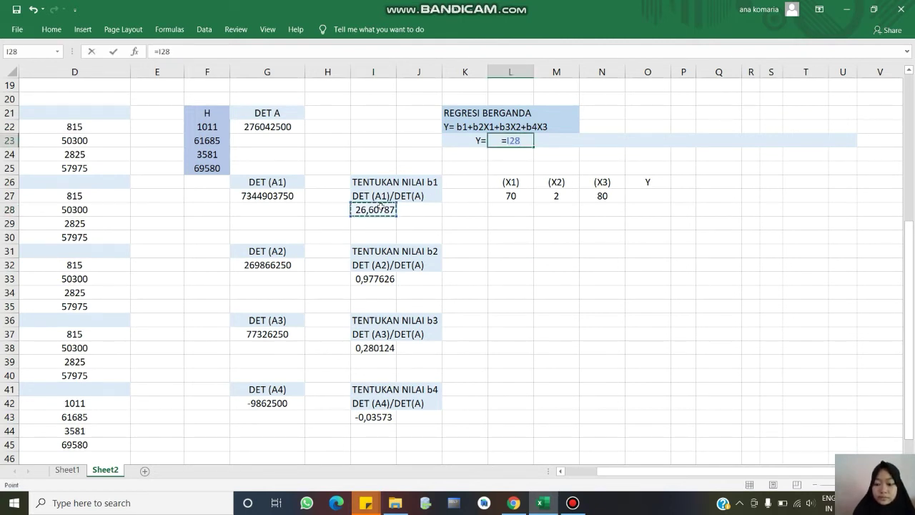
key(Return)
Enter a literal plus sign in M23, after the b1 term of the Y equation
key(Right)
key(Down)
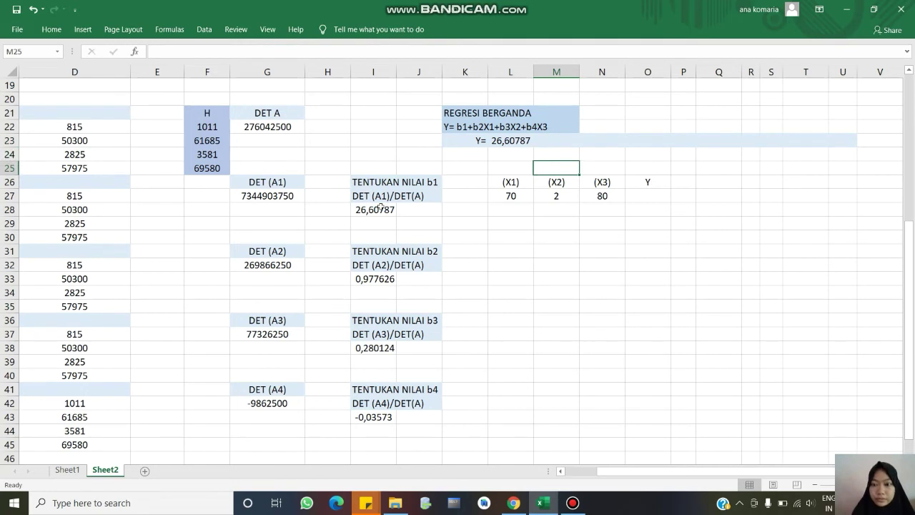
key(Up)
key(Up)
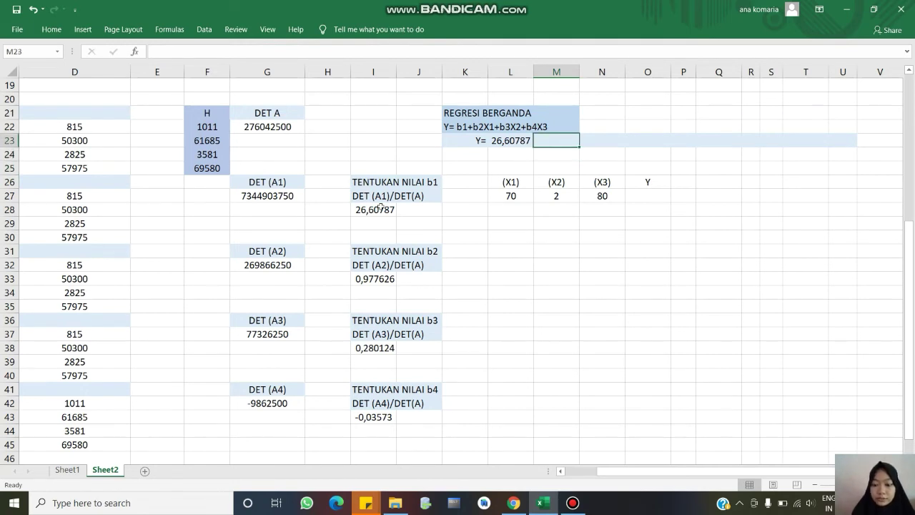
text(+)
key(Right)
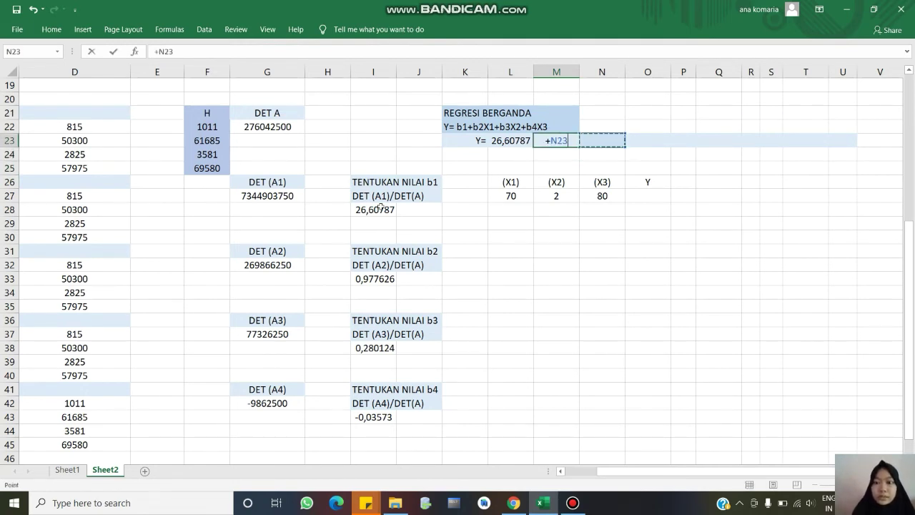
key(BackSpace)
key(BackSpace)
key(BackSpace)
key(Return)
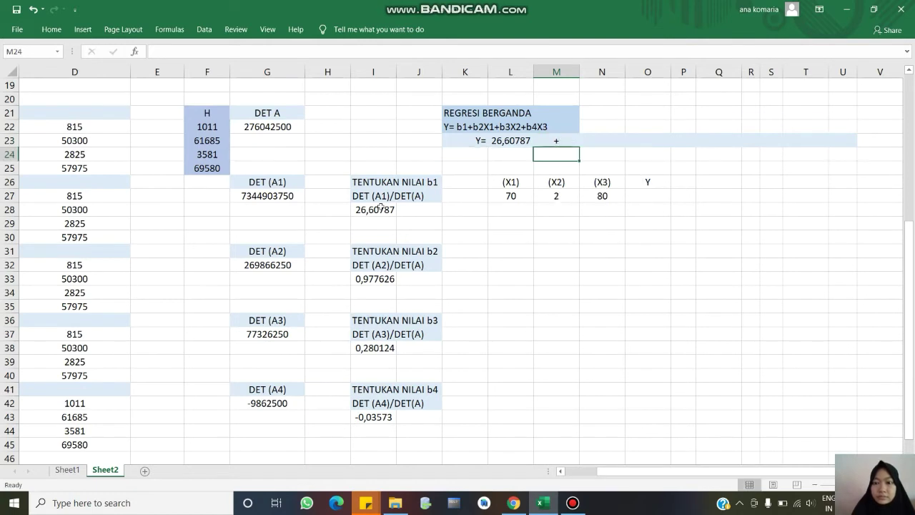
Add the b2 term to the Y equation with =I33 in N23 and the label X1 in O23
key(Right)
key(Up)
text(=)
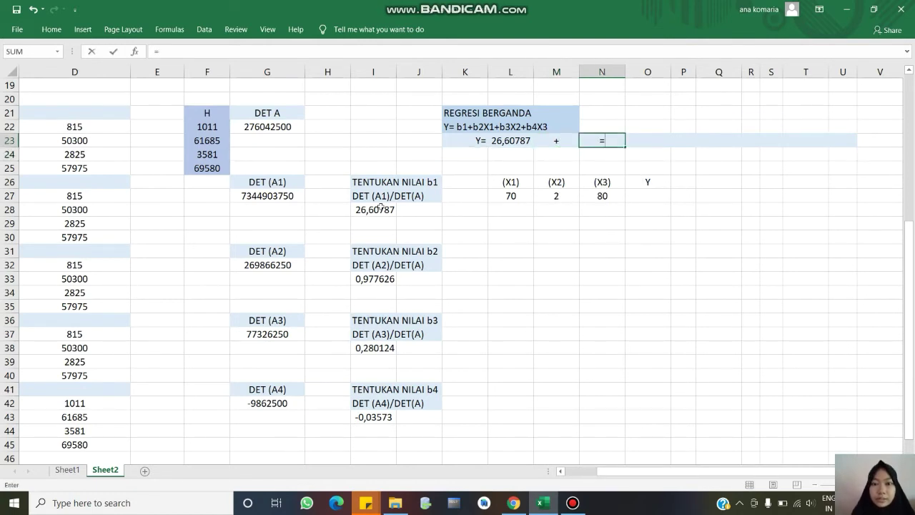
click(366, 279)
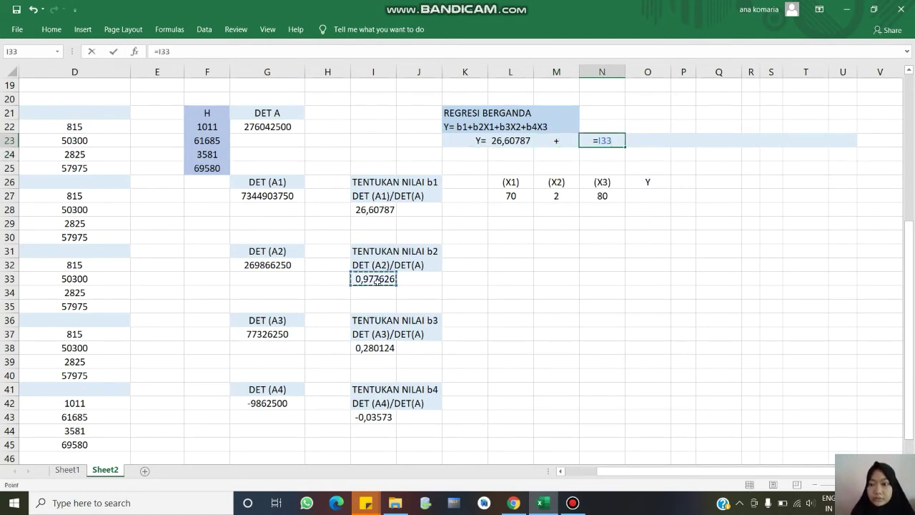
key(Return)
key(Right)
key(Up)
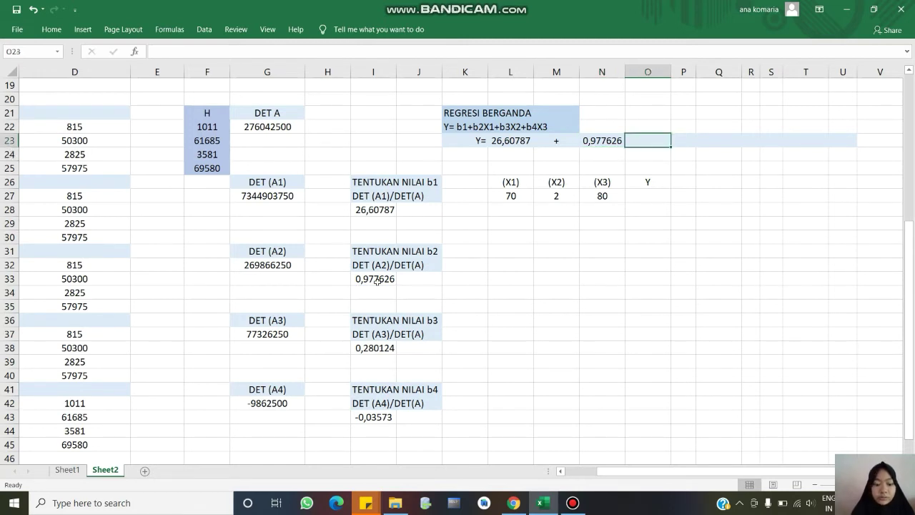
text(X1)
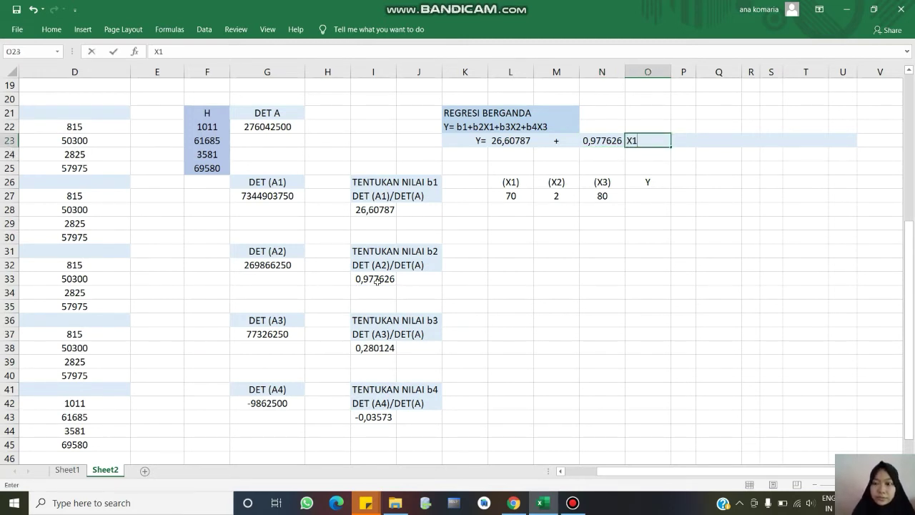
key(Right)
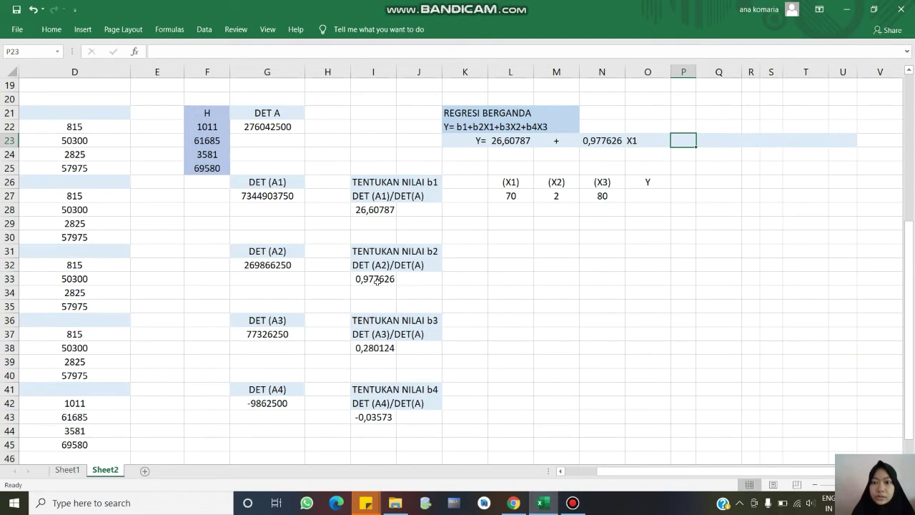
Enter a literal plus sign in P23, after the X1 term of the Y equation
text(+)
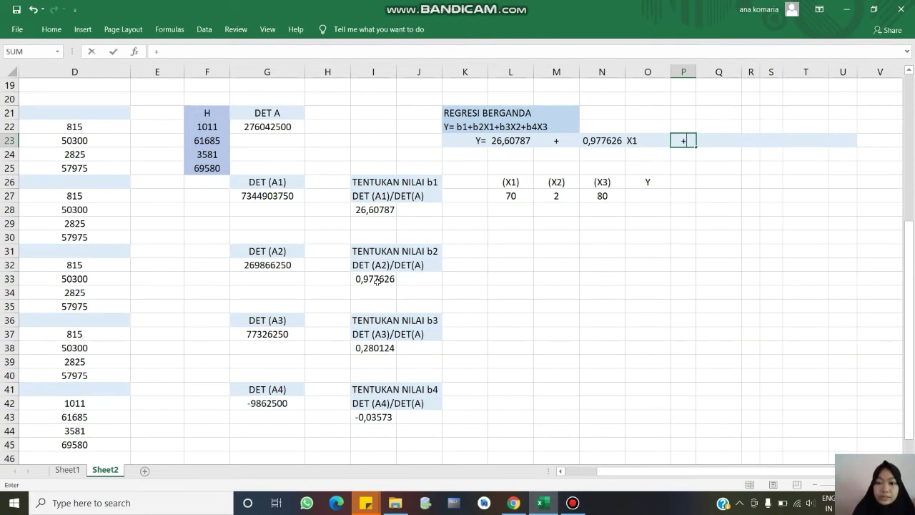
click(381, 349)
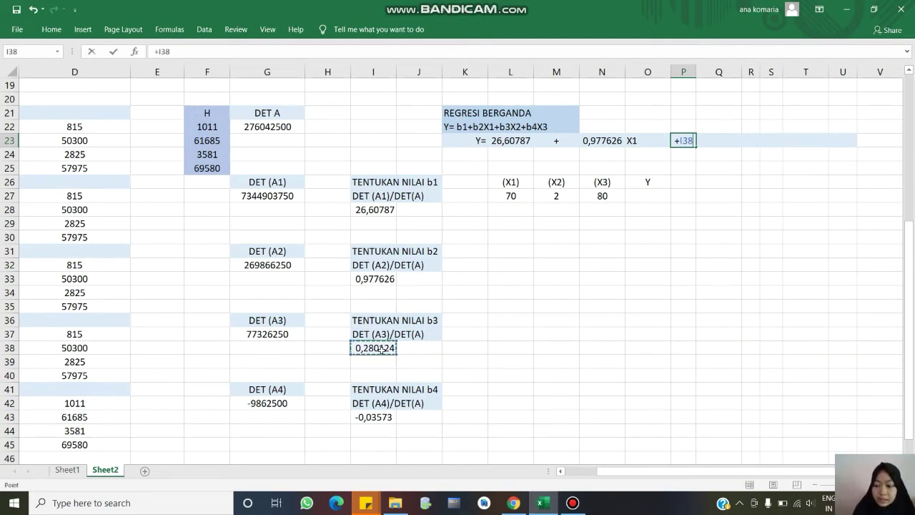
key(BackSpace)
key(BackSpace)
key(BackSpace)
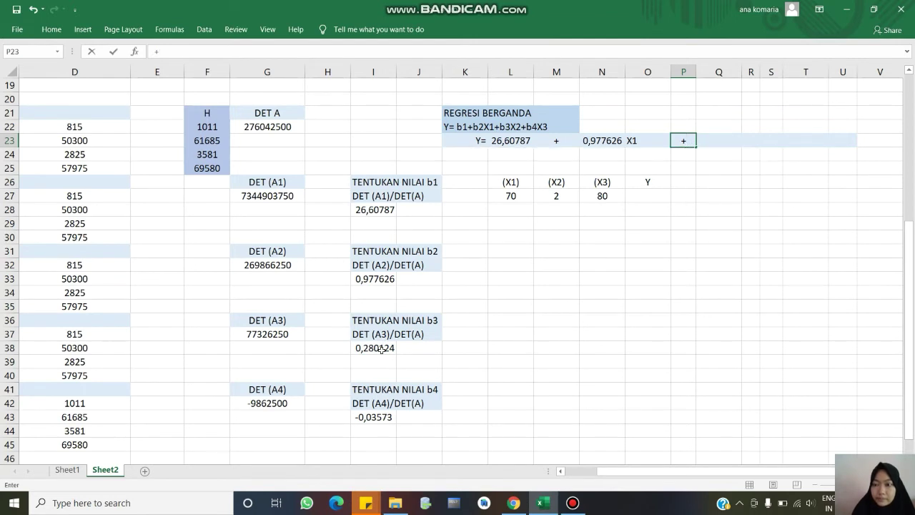
key(Tab)
Add the b3 term to the Y equation with =I38 in Q23 and the label X2 in R23
text(=)
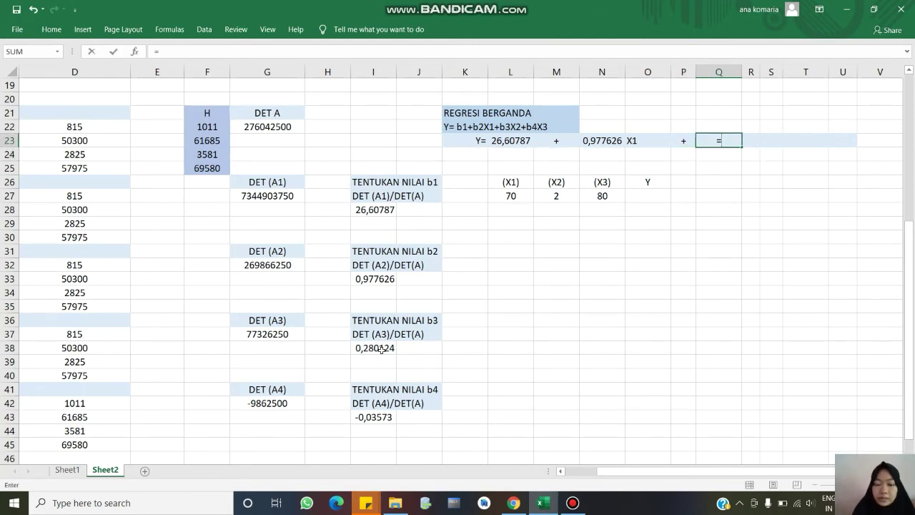
click(381, 349)
key(Return)
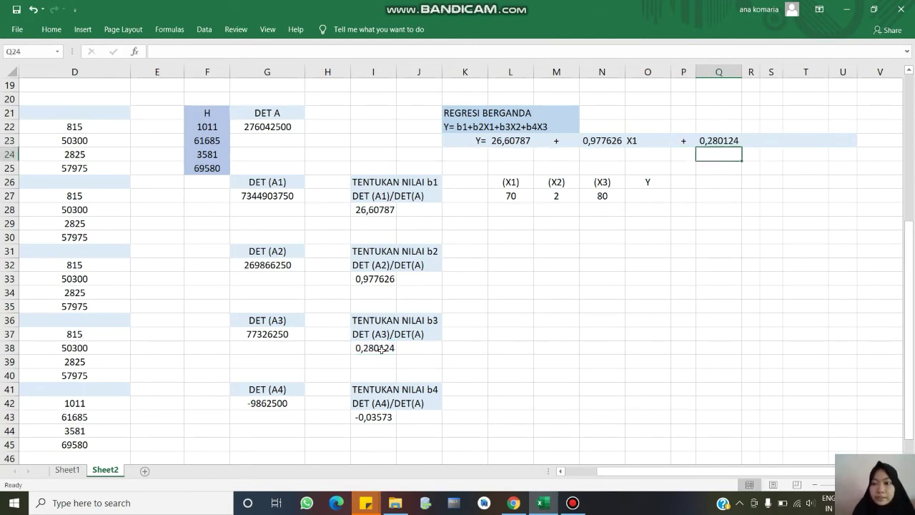
key(Right)
key(Up)
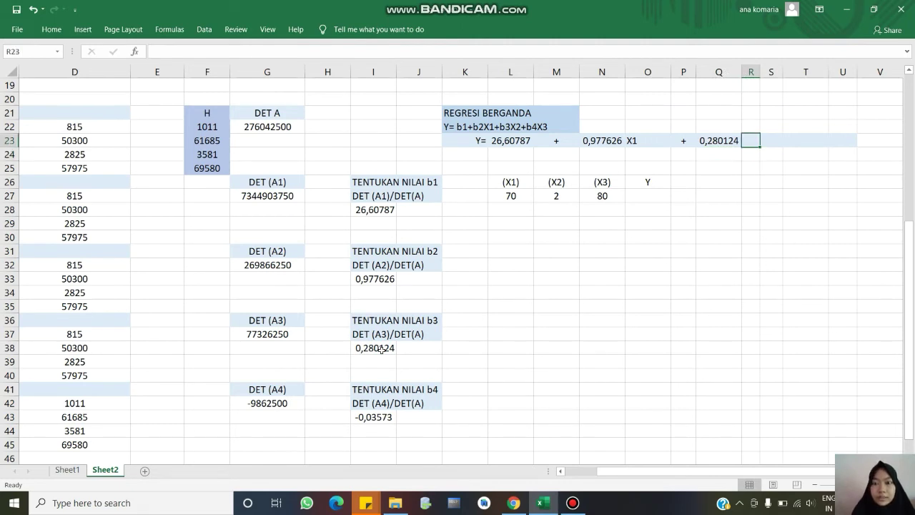
text(X)
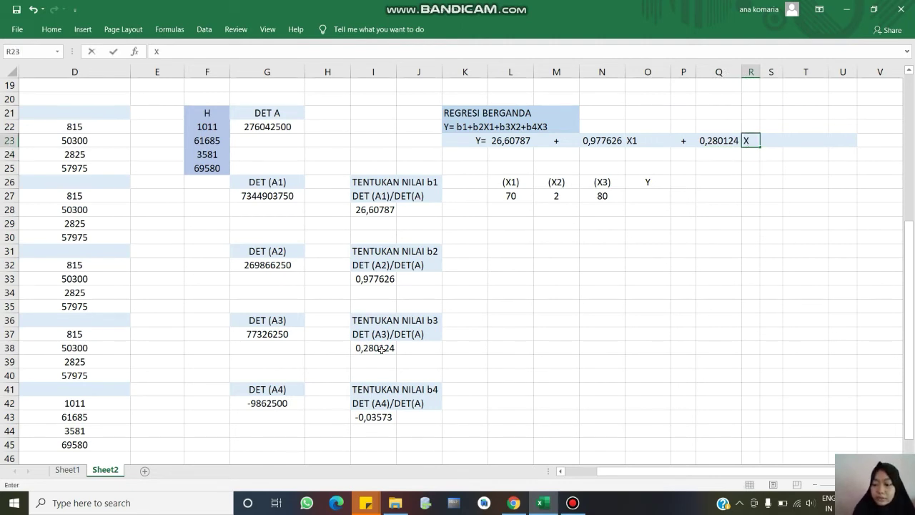
text(2)
key(Right)
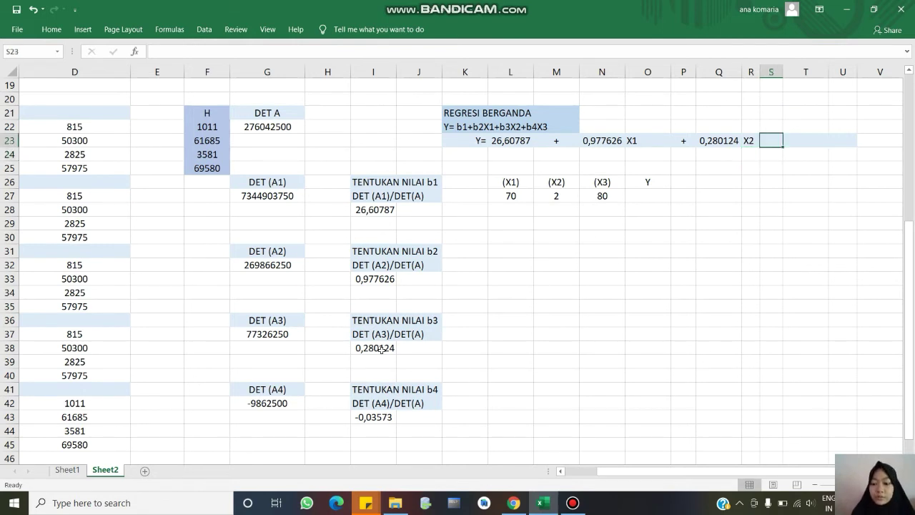
Enter a literal plus sign in S23, after the X2 term of the Y equation
text(+)
key(Right)
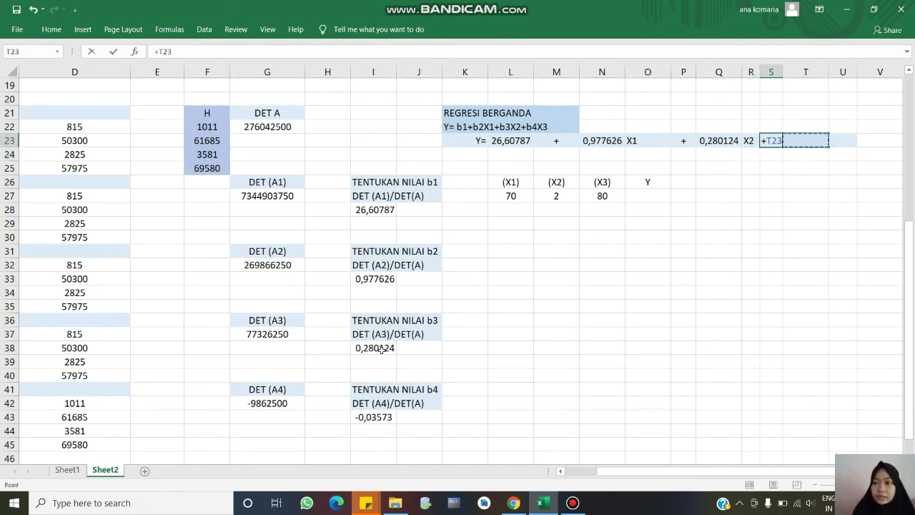
key(BackSpace)
key(BackSpace)
key(BackSpace)
key(Right)
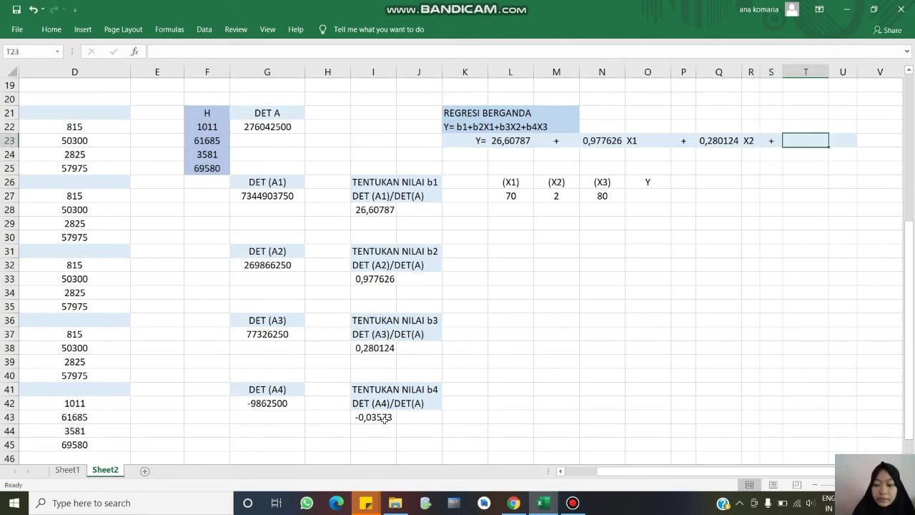
Complete the Y equation with the b4 term, using =I43 in T23 and the label X3 in U23
text(=)
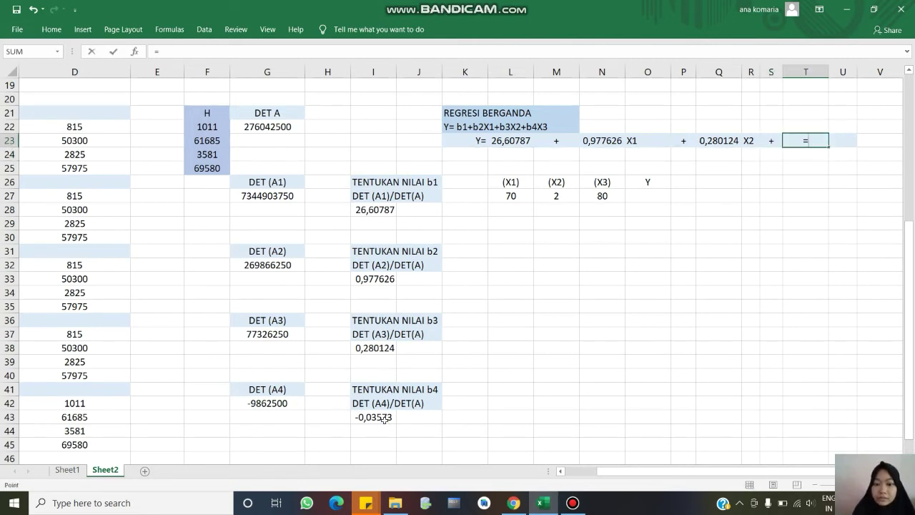
click(384, 418)
key(Return)
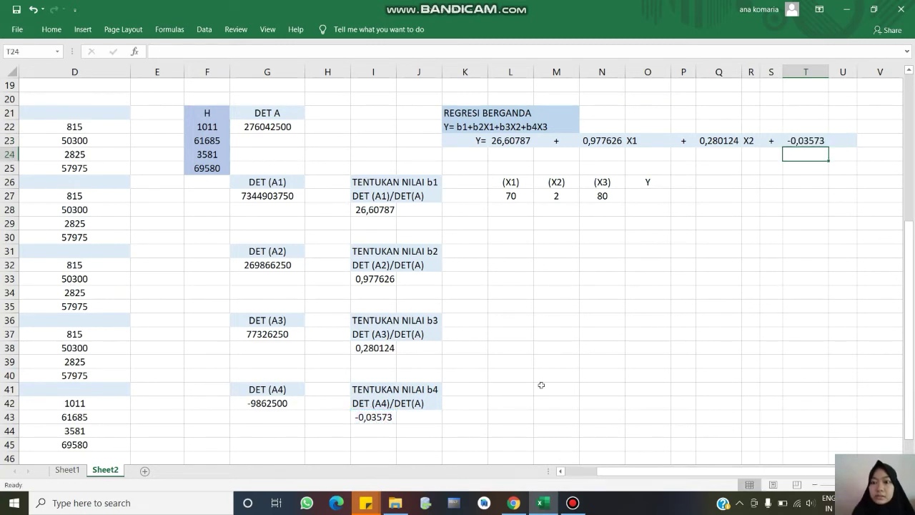
key(Right)
key(Up)
text(X3)
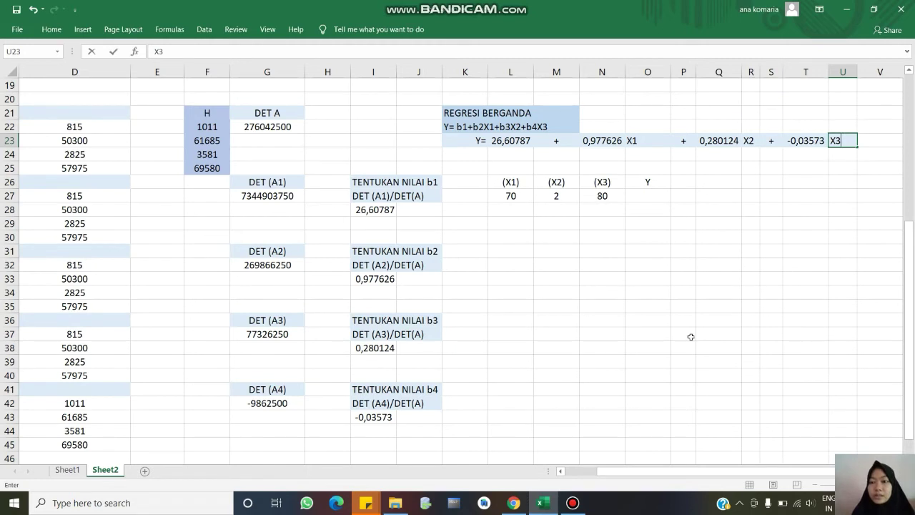
click(690, 294)
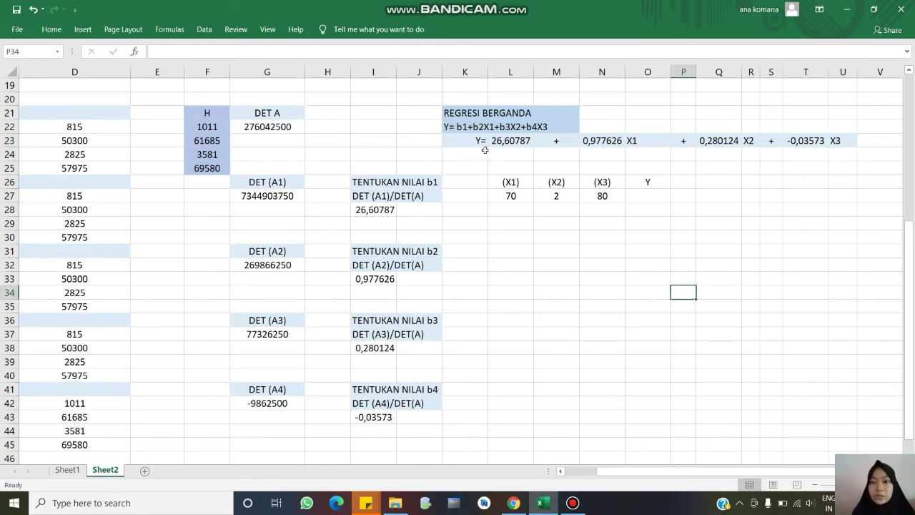
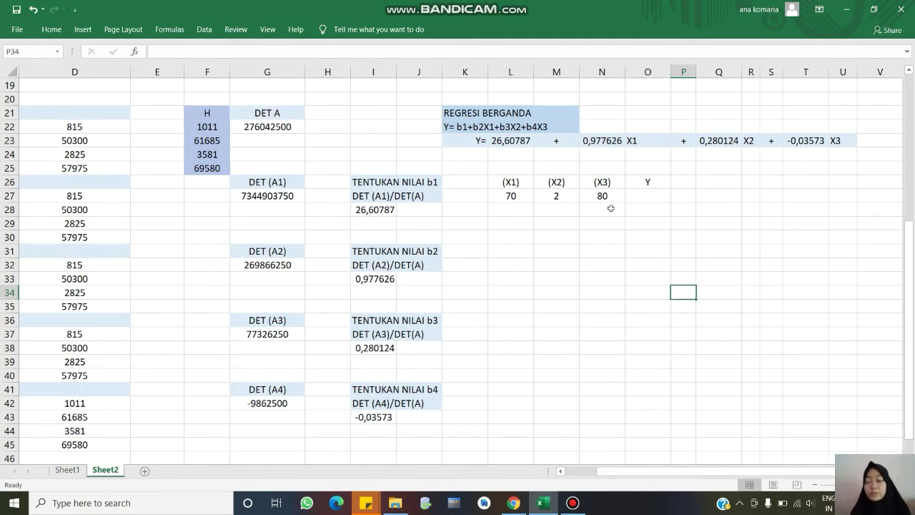
Calculate the Y value in O27 with the formula =L23+N23*L27+Q23*M27+T23*N27
click(647, 195)
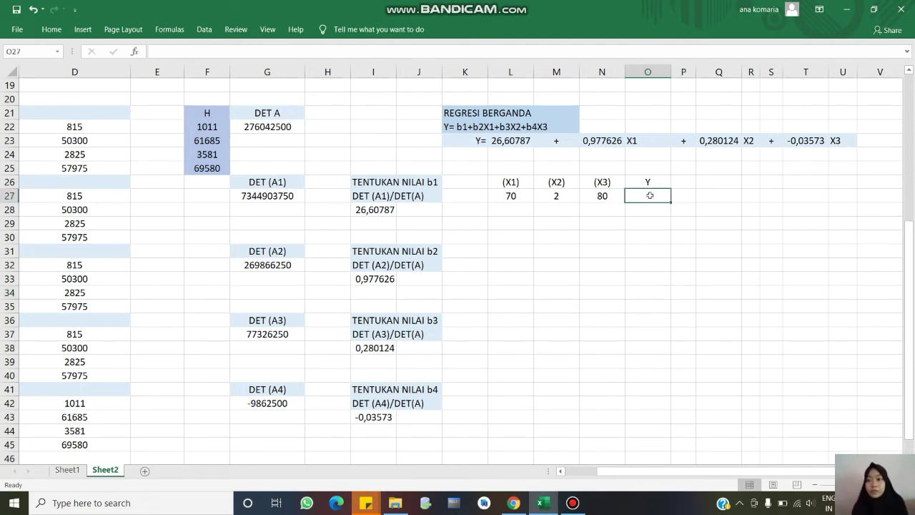
text(=)
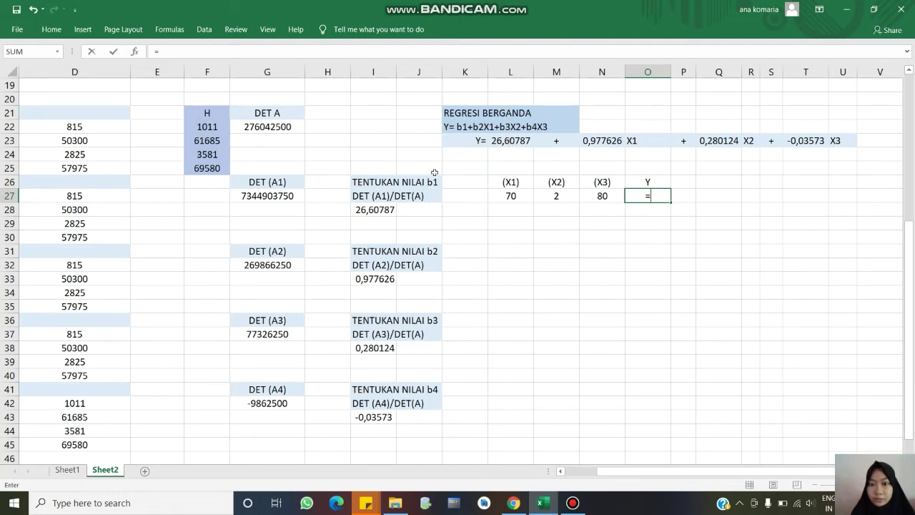
click(516, 140)
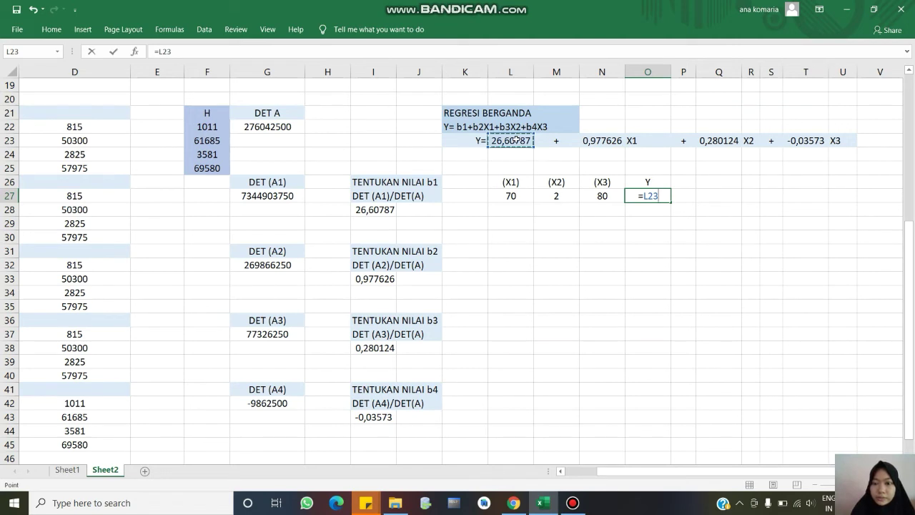
text(+)
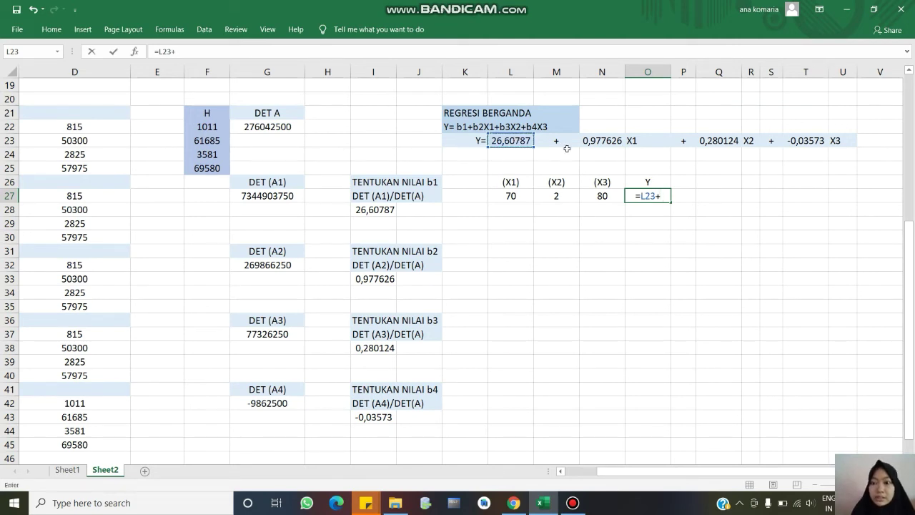
click(600, 141)
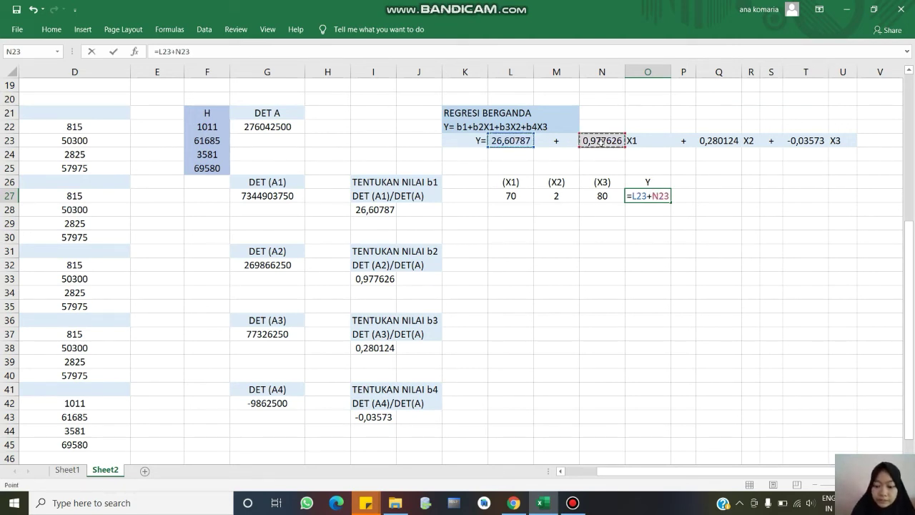
text(*)
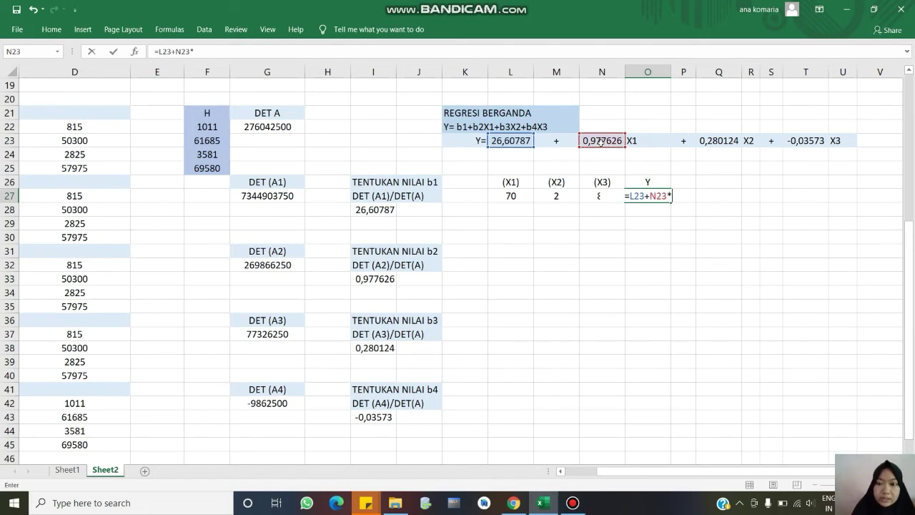
click(516, 200)
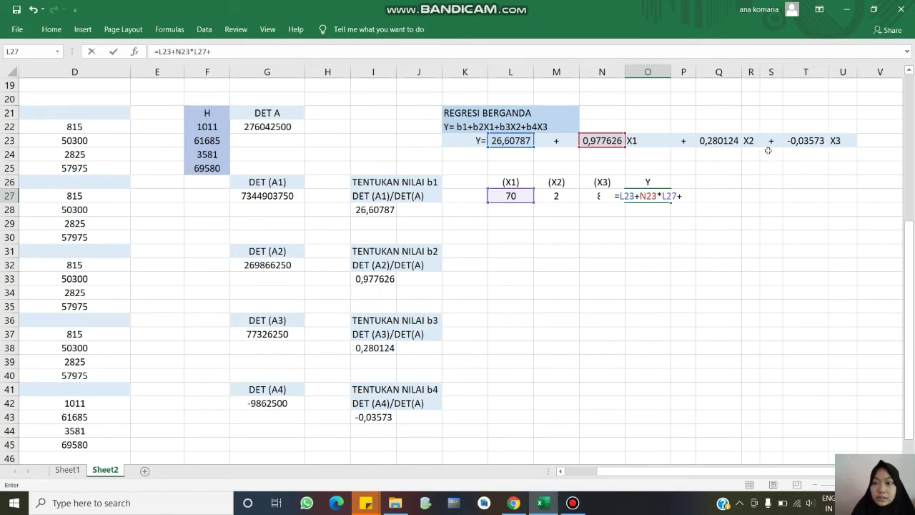
click(717, 140)
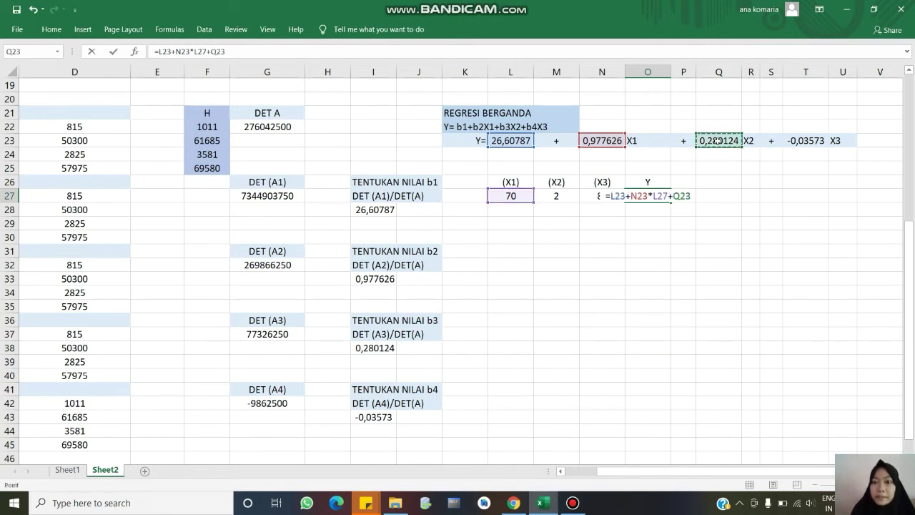
text(*)
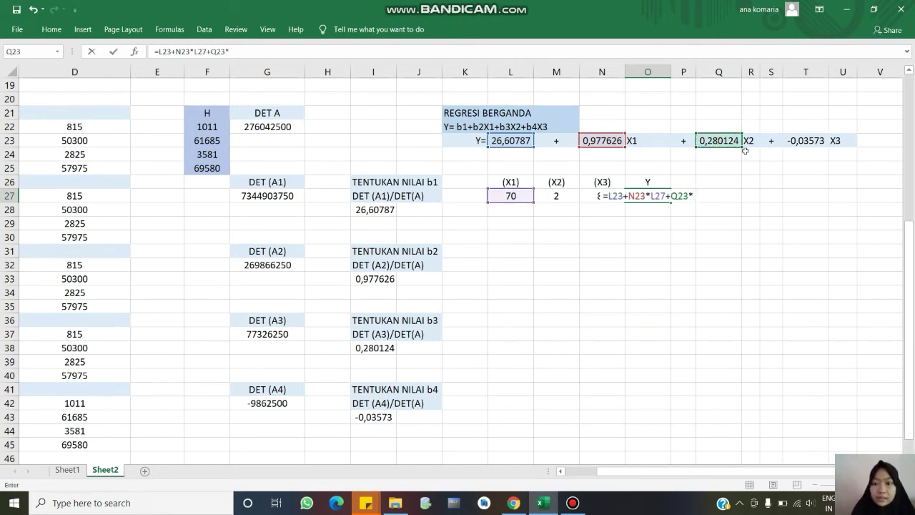
click(567, 195)
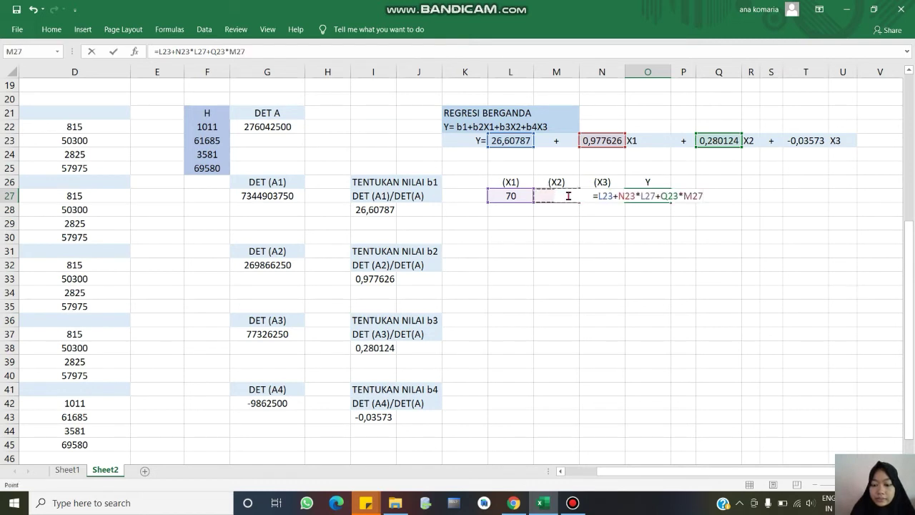
text(+)
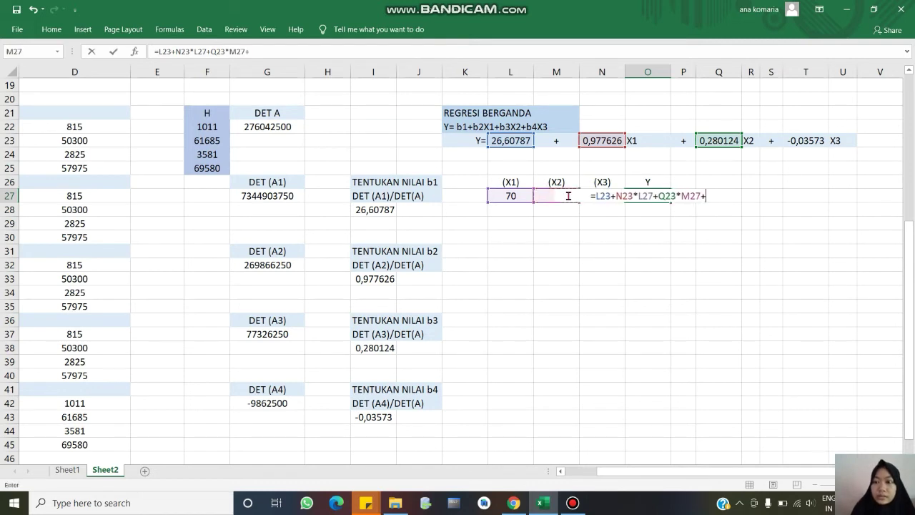
click(791, 140)
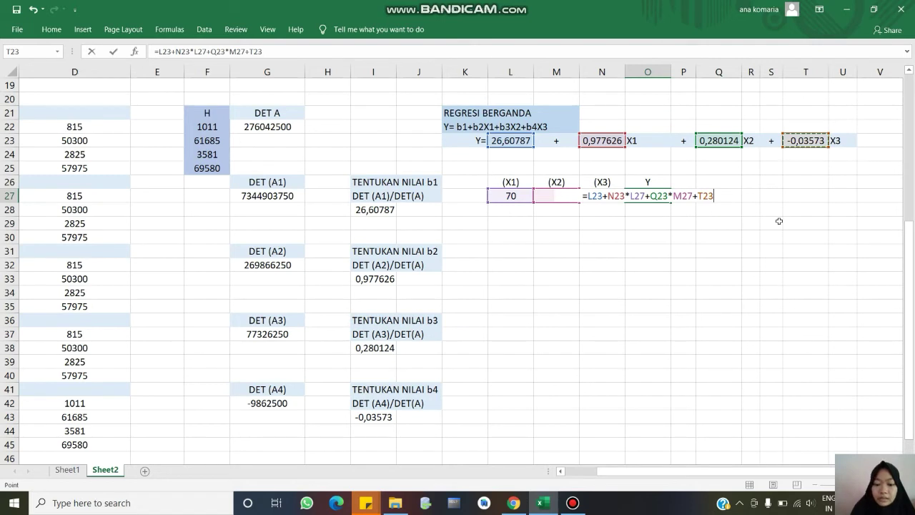
text(*)
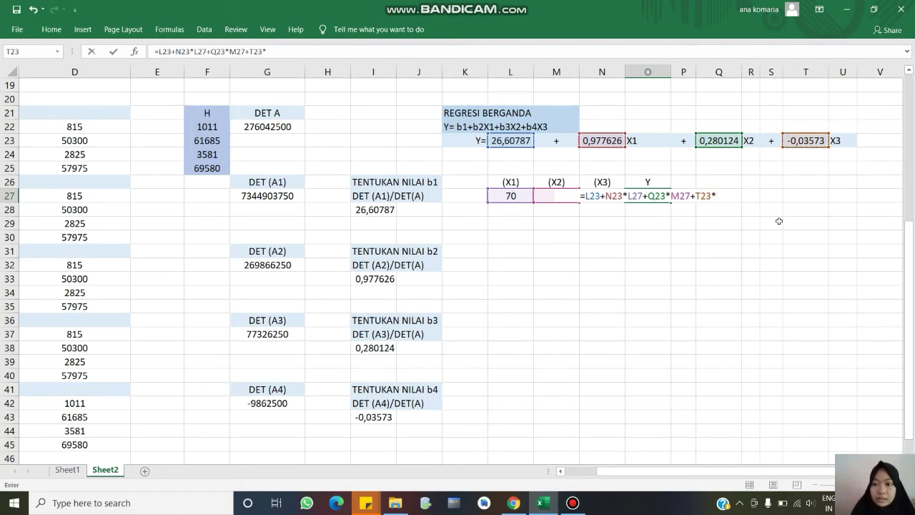
click(608, 211)
key(Up)
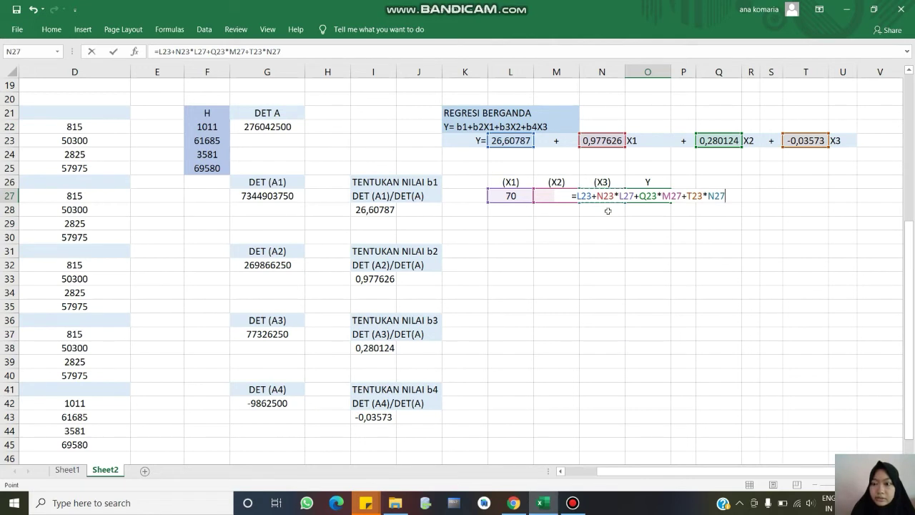
key(Return)
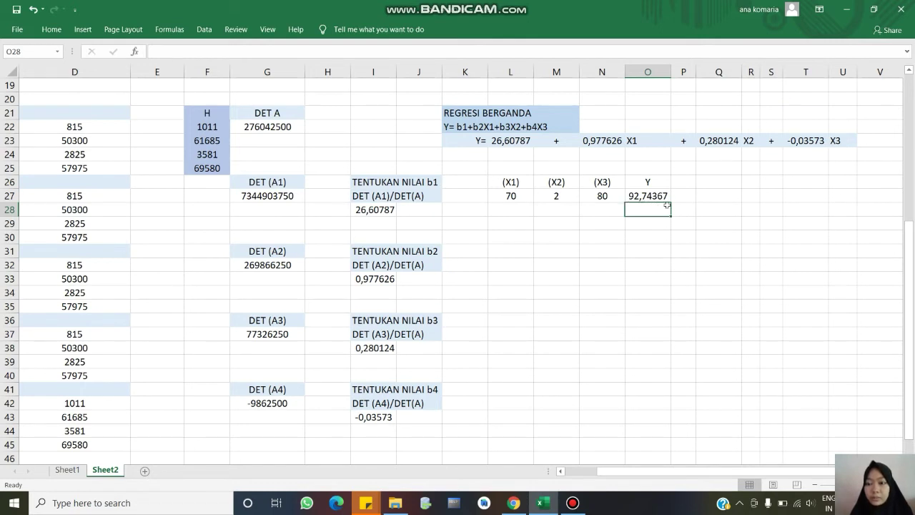
Change the inputs for the Y calculation in row 27 to X1 = 60, X2 = 3 and X3 = 70
click(522, 196)
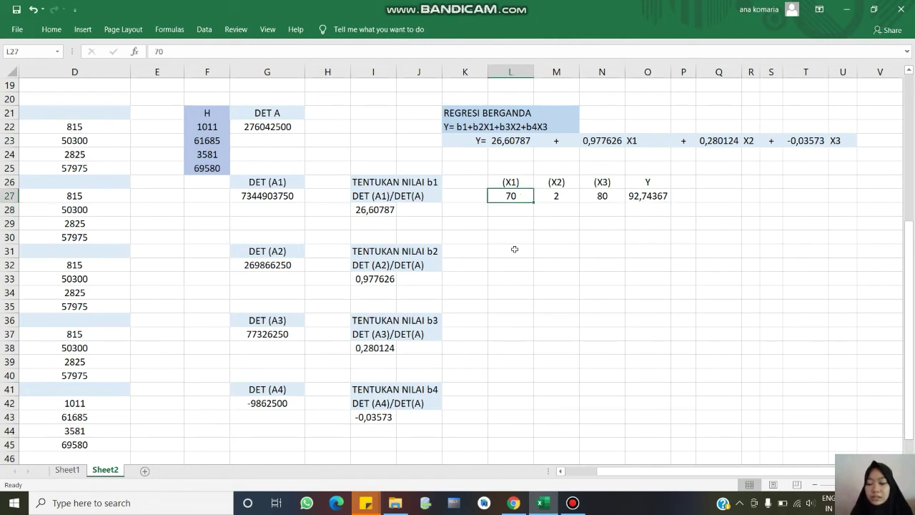
text(60)
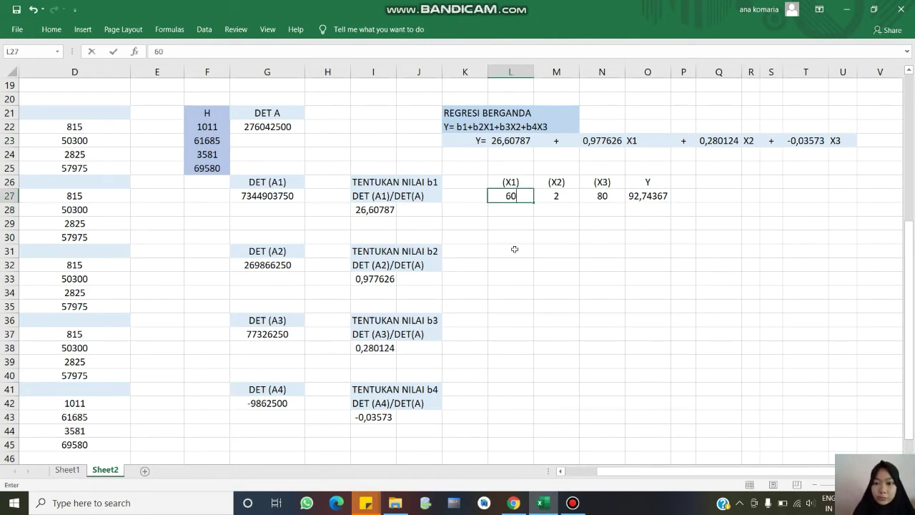
key(Tab)
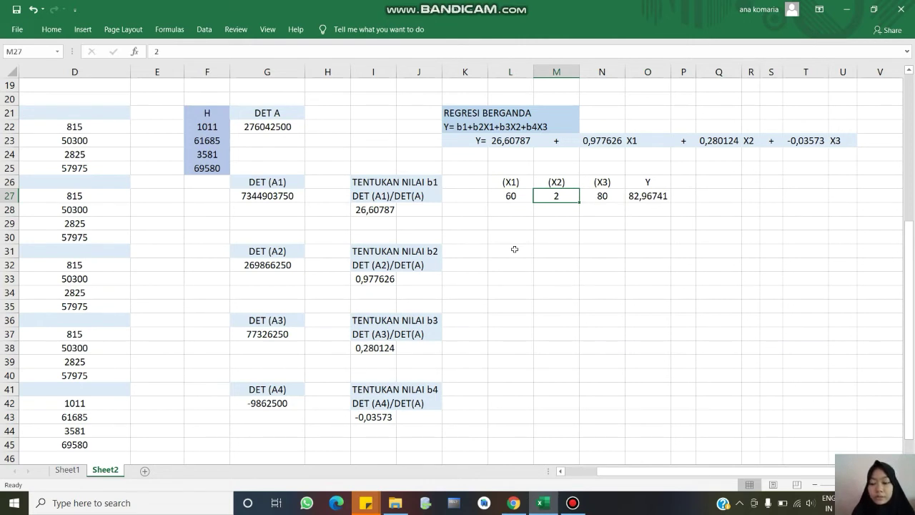
text(3)
key(Tab)
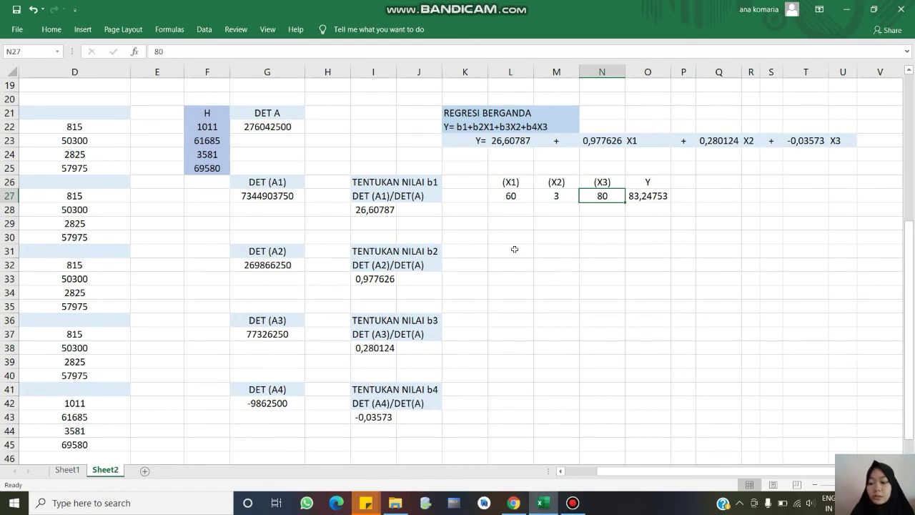
text(70)
key(Tab)
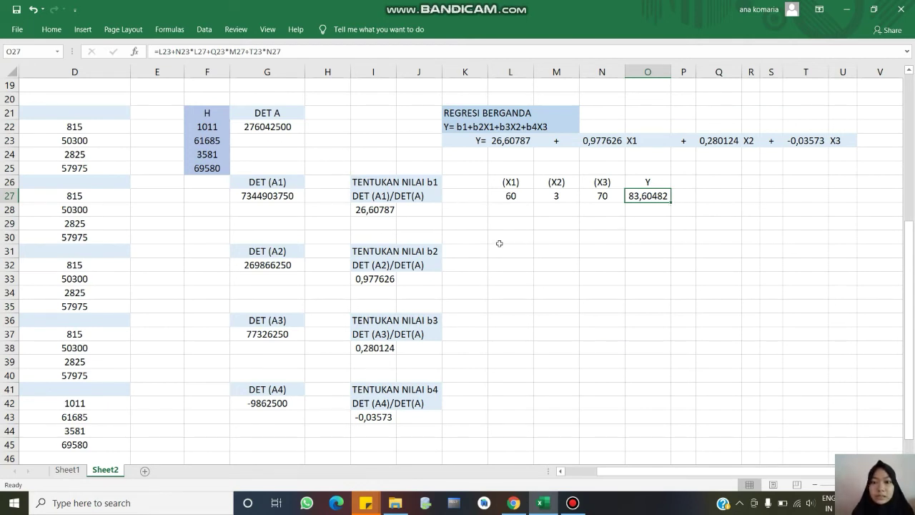
click(521, 224)
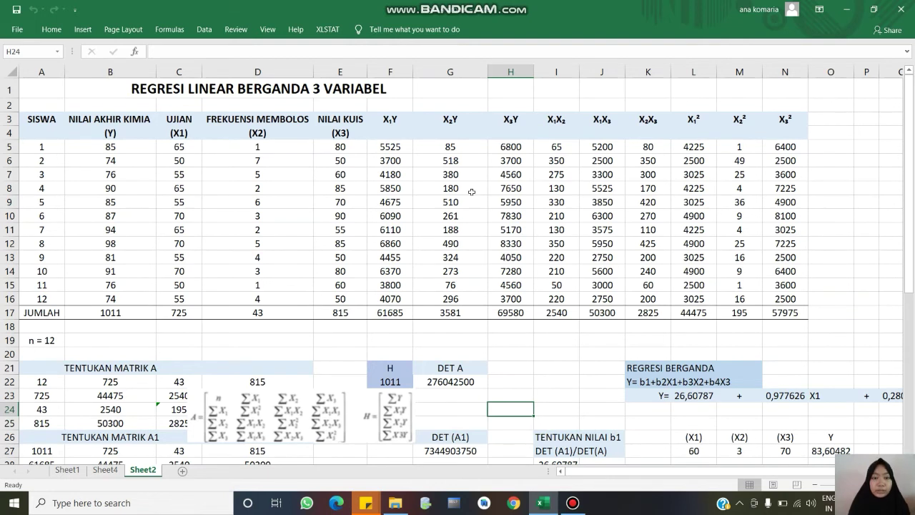
Start an XLSTAT linear regression with Sheet2 B5:B16 as the quantitative dependent variable and variable labels turned off
click(327, 30)
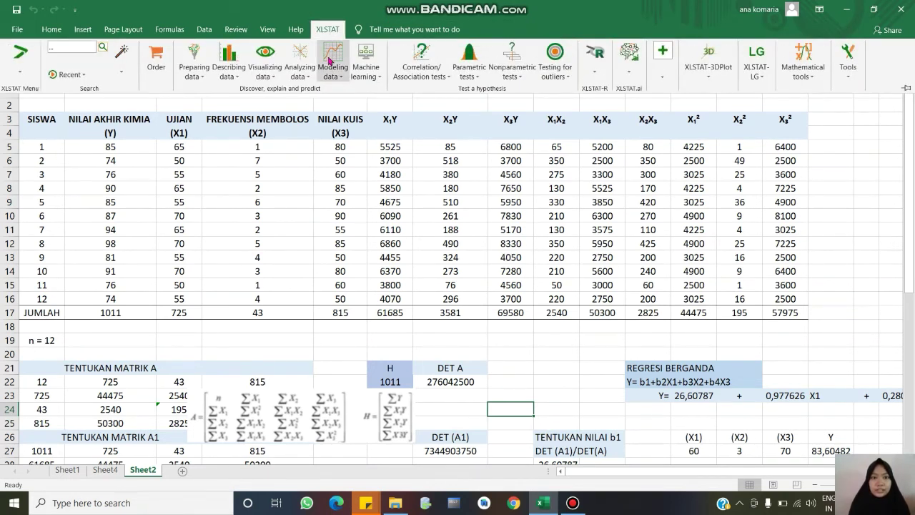
click(341, 77)
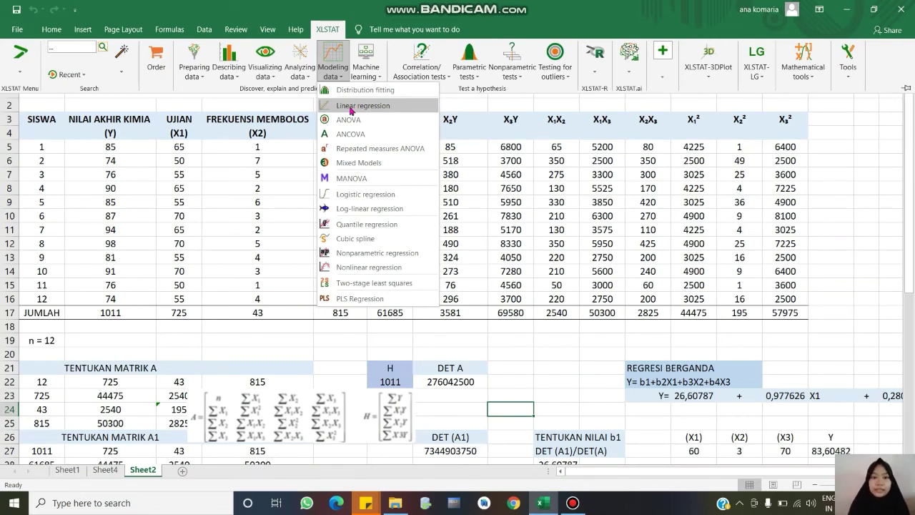
click(350, 107)
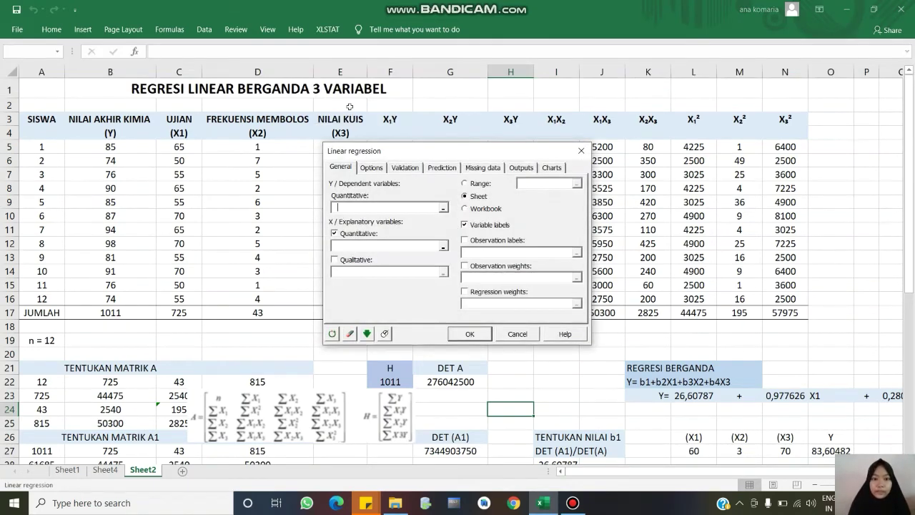
drag(393, 156, 510, 145)
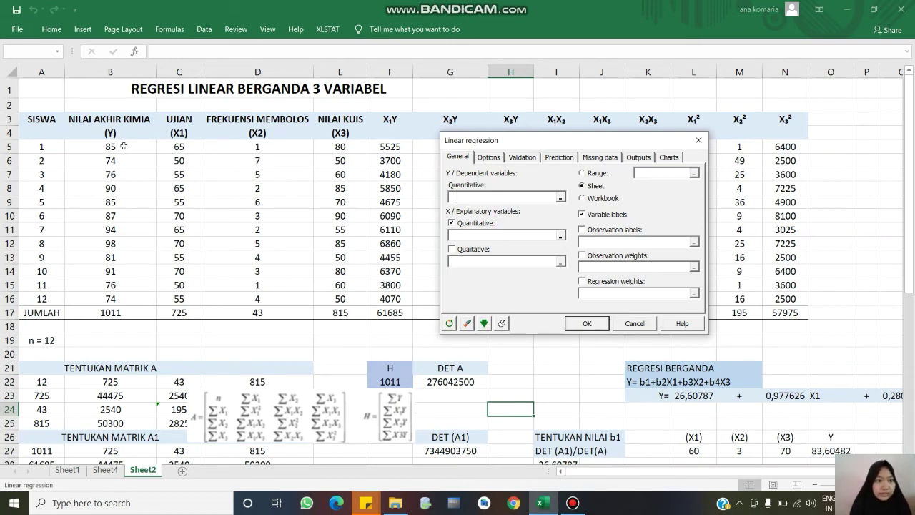
drag(123, 146, 123, 296)
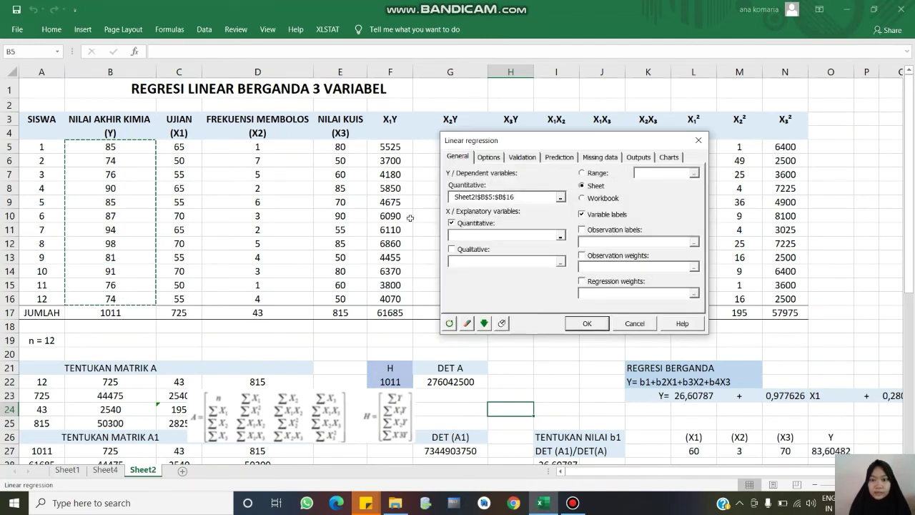
click(597, 216)
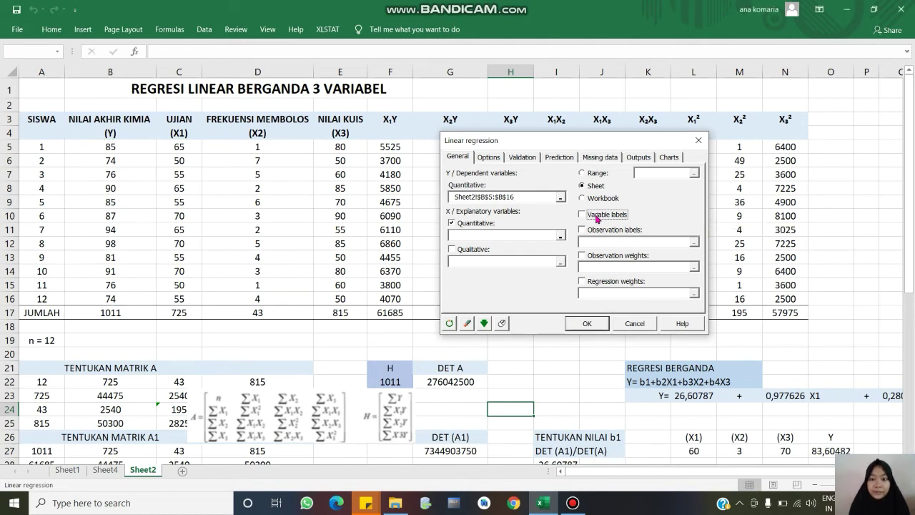
Set Sheet2 C5:E16 as the quantitative explanatory variables and run the regression, accepting the listed selections
click(509, 234)
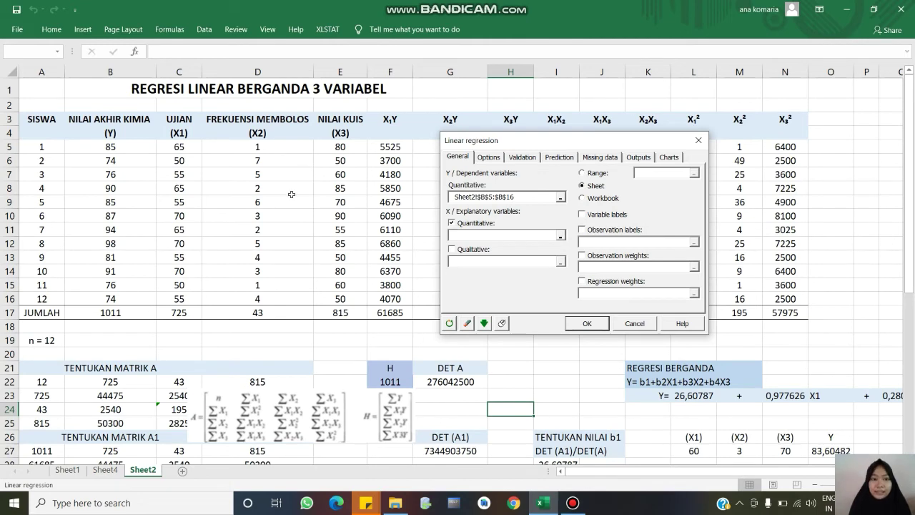
drag(178, 147, 356, 296)
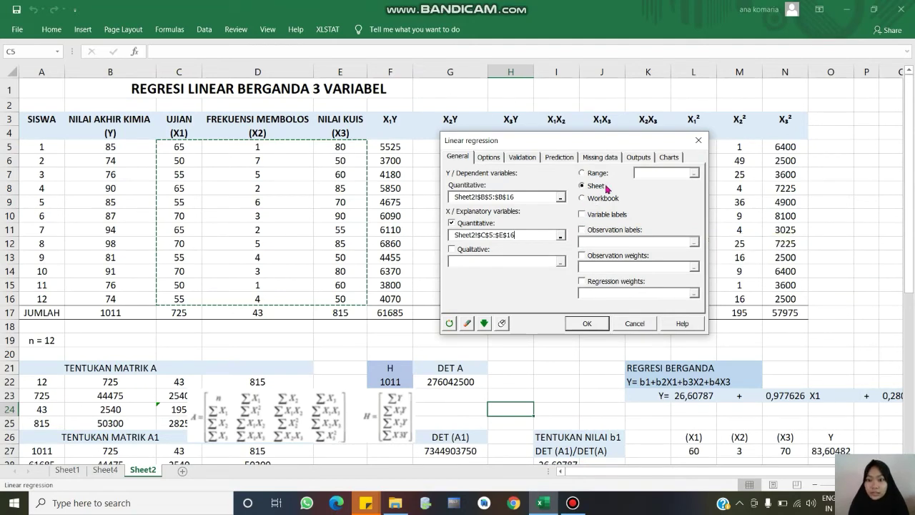
click(584, 323)
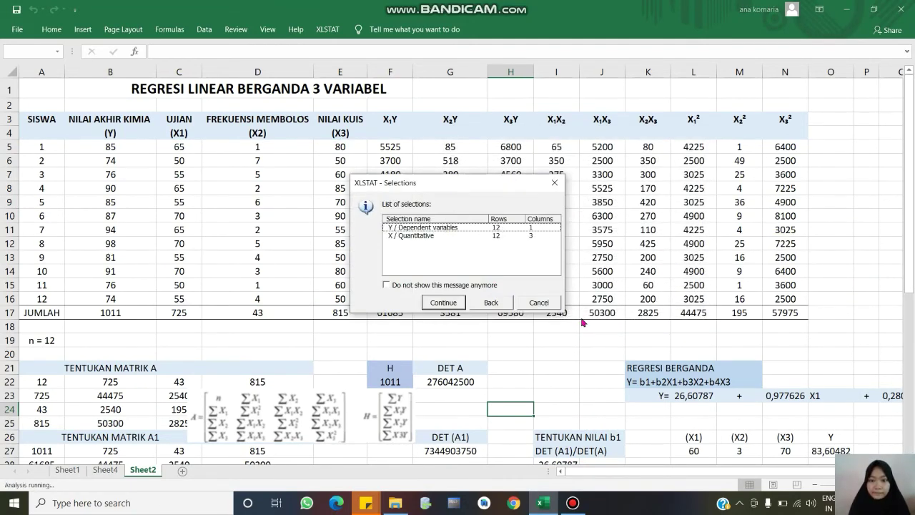
click(447, 302)
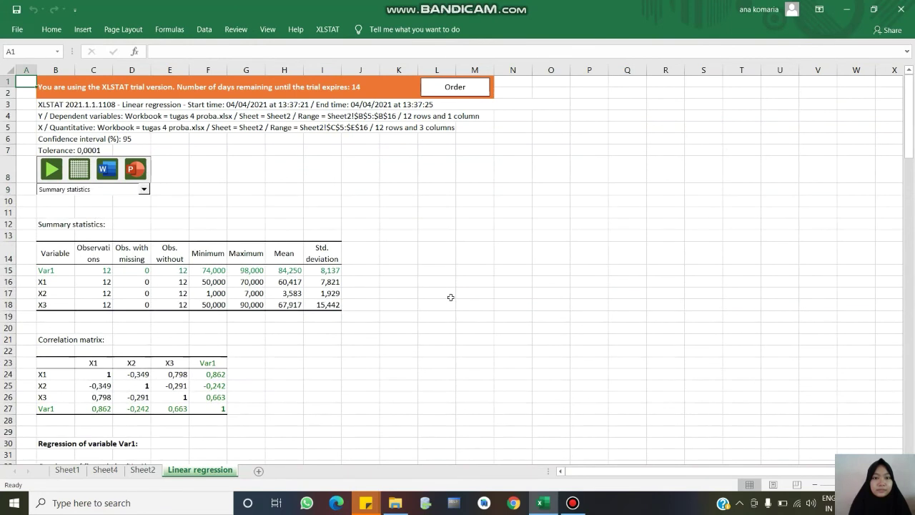
Review the XLSTAT linear regression report from the summary statistics down to the model parameters and model equation
click(405, 222)
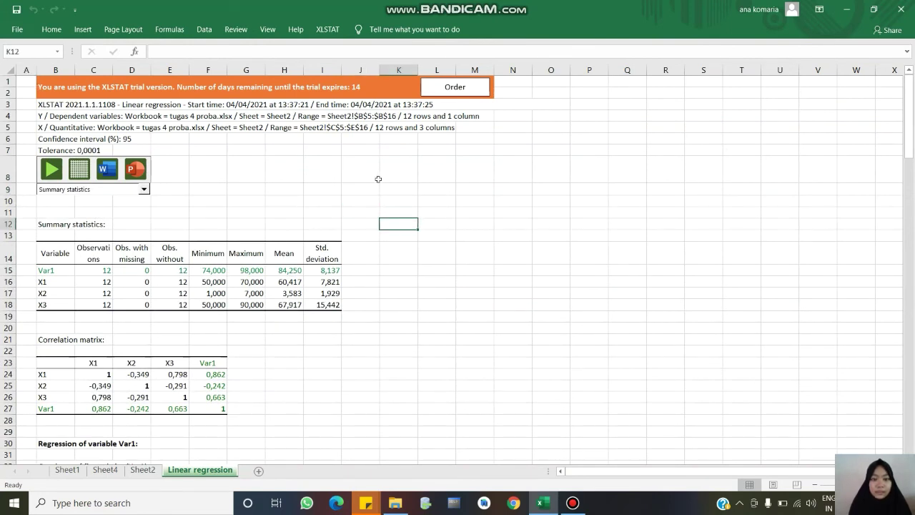
click(287, 86)
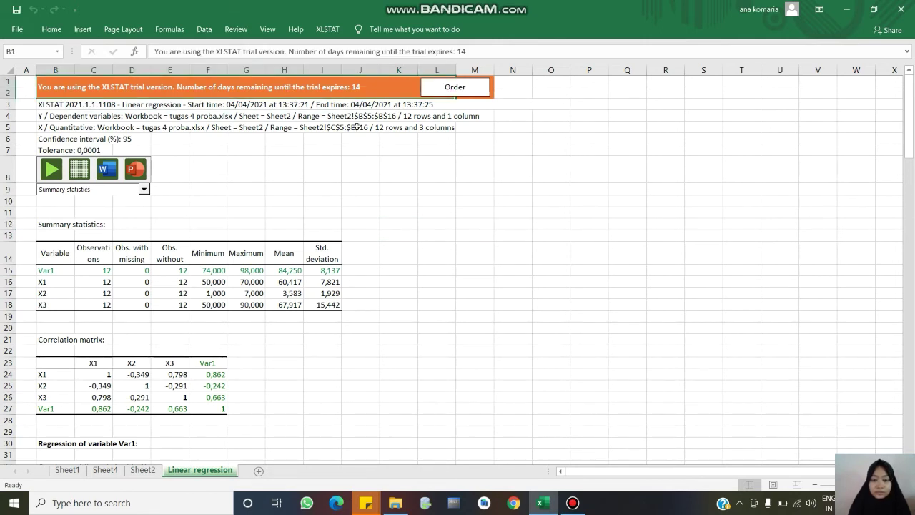
click(394, 236)
key(Down)
key(Down)
key(Down)
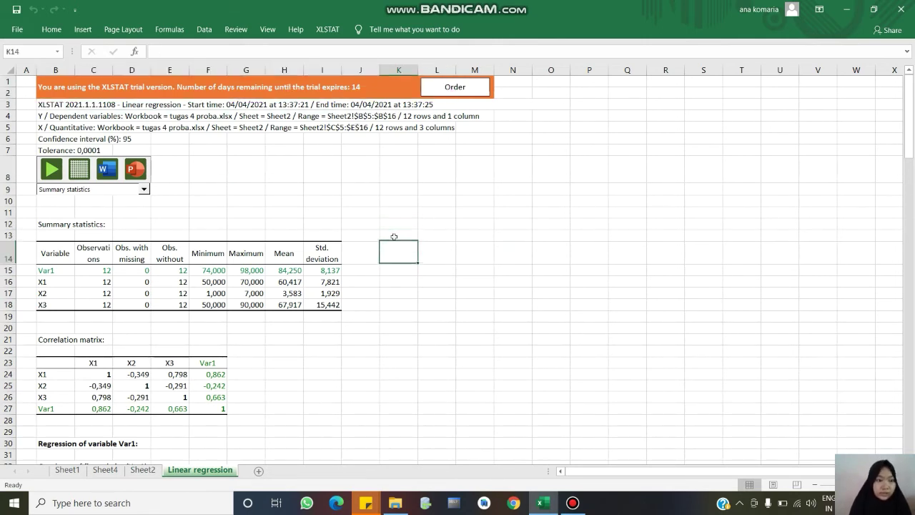
key(Down)
key(Down)
key(Down)
key(Down)
key(Down)
key(Down)
key(Down)
key(Down)
key(Down)
key(Down)
key(Down)
key(Down)
key(Down)
key(Down)
key(Down)
key(Down)
key(Down)
key(Down)
key(Down)
key(Down)
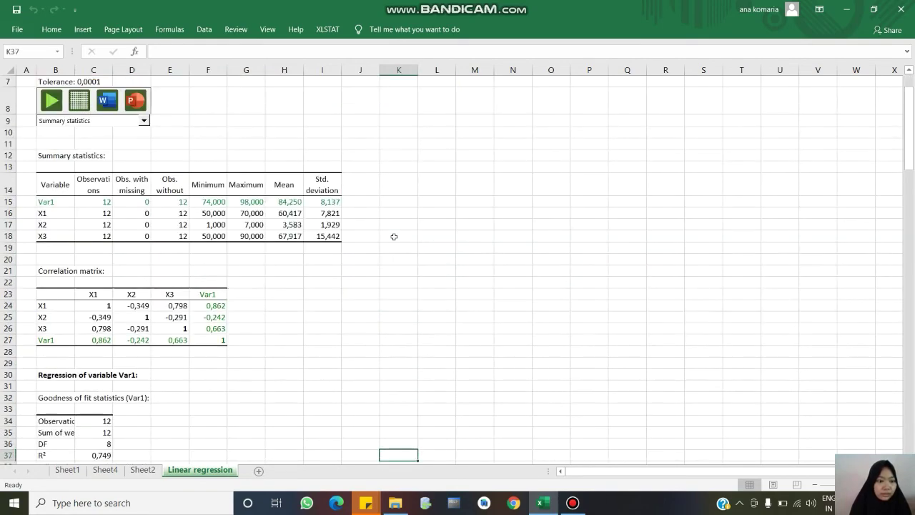
key(Down)
key(Down)
key(Down)
key(Down)
key(Down)
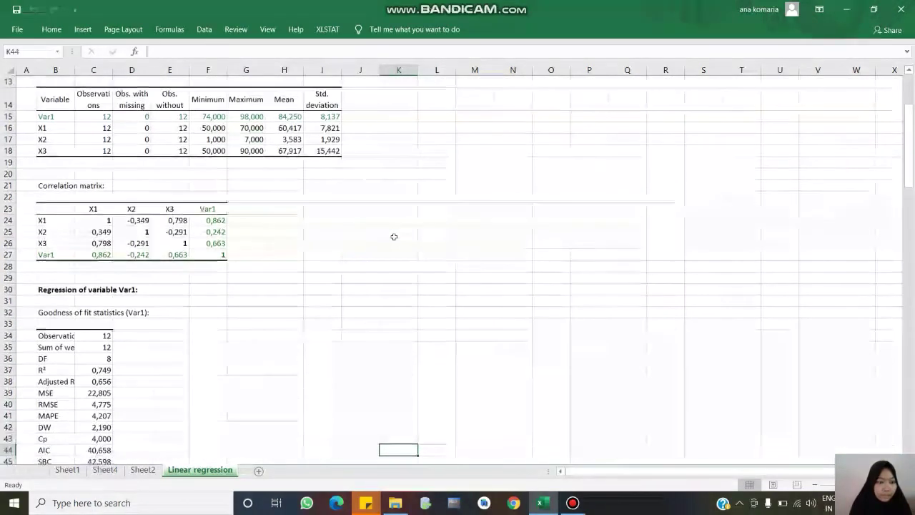
key(Down)
key(Down)
key(Down)
key(Down)
key(Down)
key(Down)
key(Down)
key(Down)
key(Down)
key(Down)
key(Down)
key(Down)
key(Down)
key(Down)
key(Down)
key(Down)
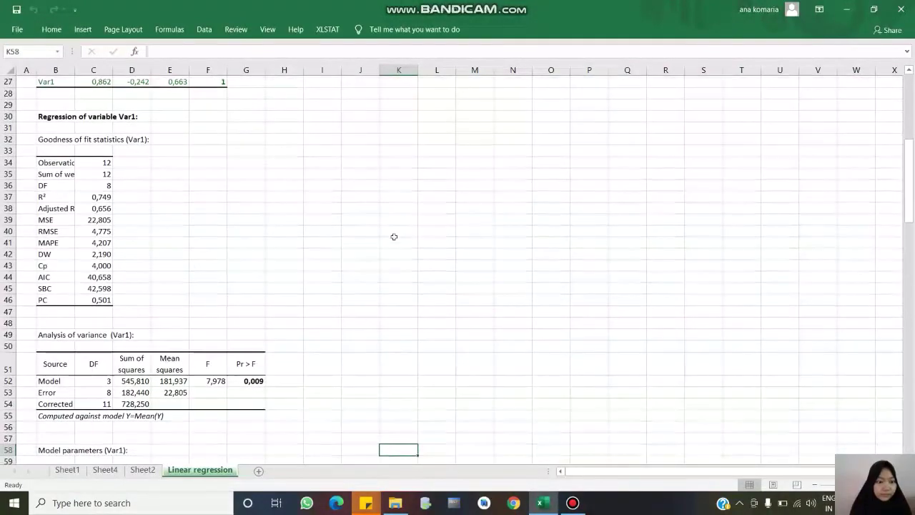
key(Down)
key(Down)
key(Down)
key(Down)
key(Down)
key(Down)
key(Down)
key(Down)
key(Down)
key(Down)
key(Down)
key(Down)
key(Down)
key(Down)
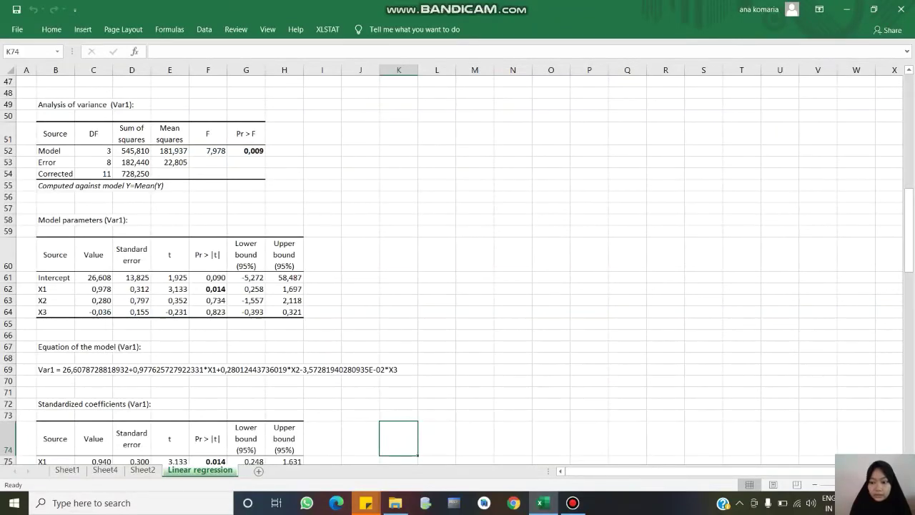
ctrl+scroll(526, 425, up, 5)
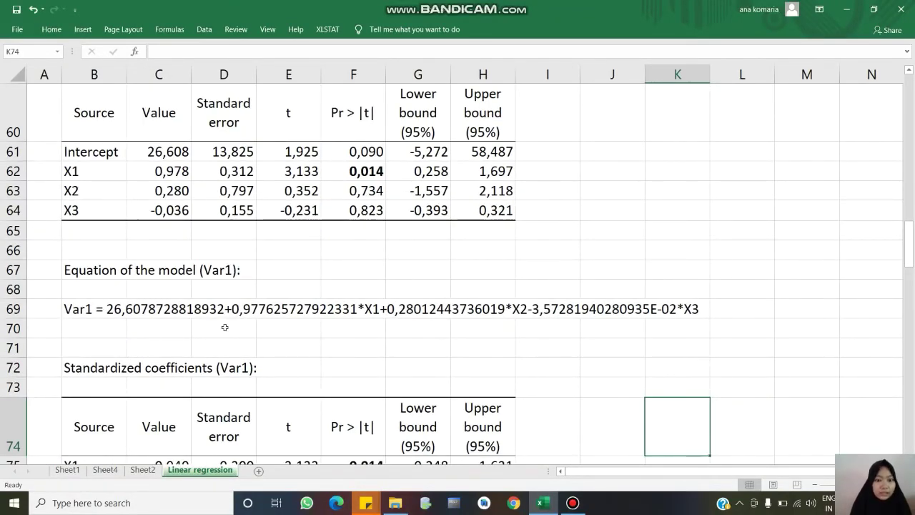
Copy the XLSTAT model equation from B69 into Sheet2 cell K24 and compare it with the manual equation in row 23
click(101, 310)
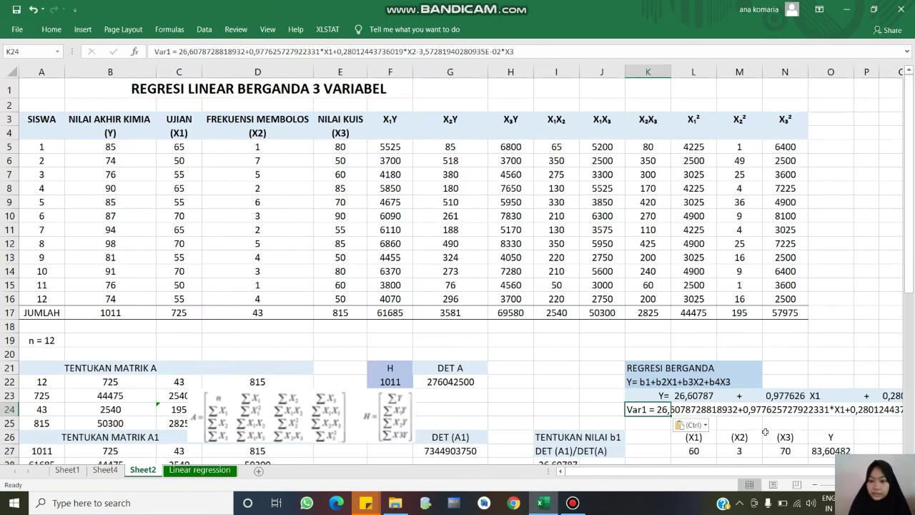
key(Right)
key(Right)
key(Right)
key(Right)
key(Right)
key(Right)
key(Right)
key(Right)
key(Right)
key(Right)
key(Right)
key(Right)
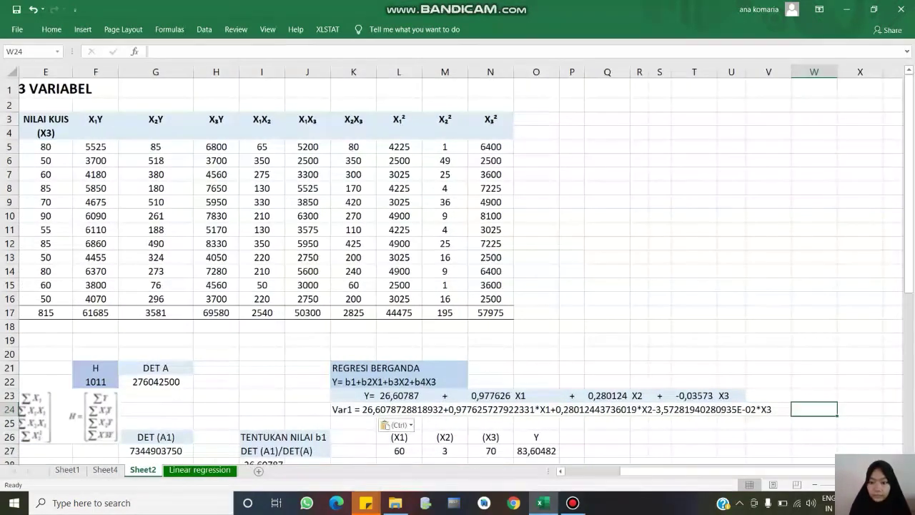
key(Escape)
ctrl+scroll(458, 264, up, 2)
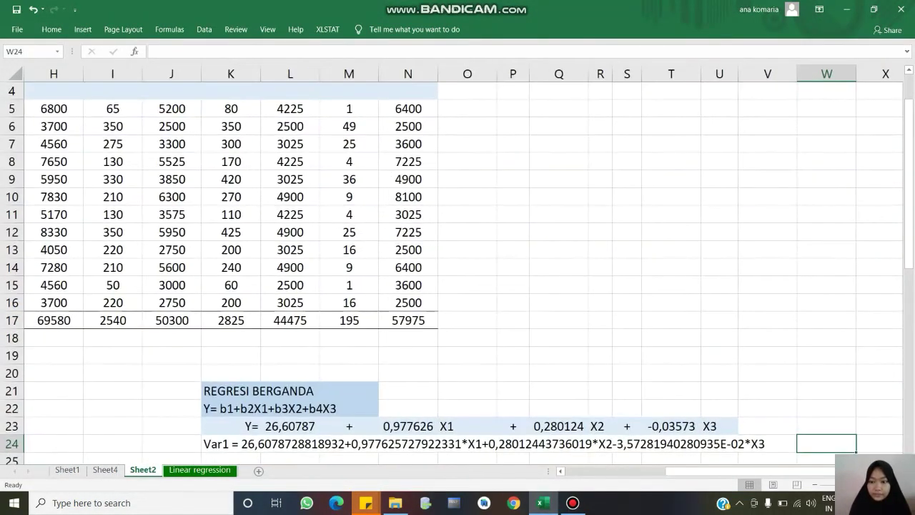
key(Down)
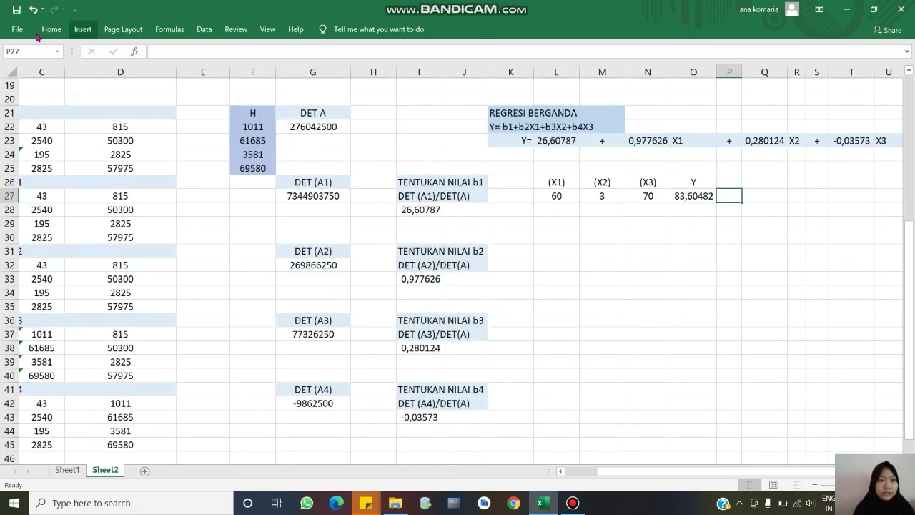
Make sure the Analysis ToolPak is enabled among the Excel add-ins and accept the add-in selection
click(17, 29)
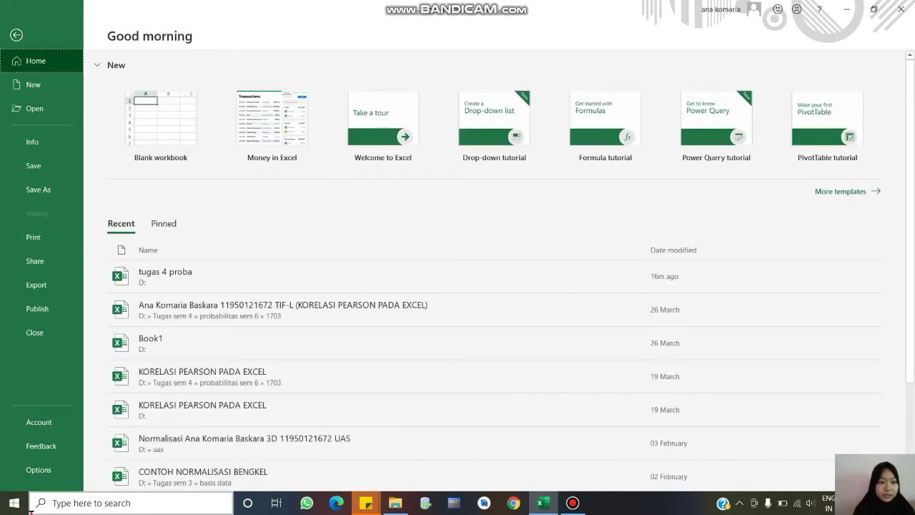
click(39, 471)
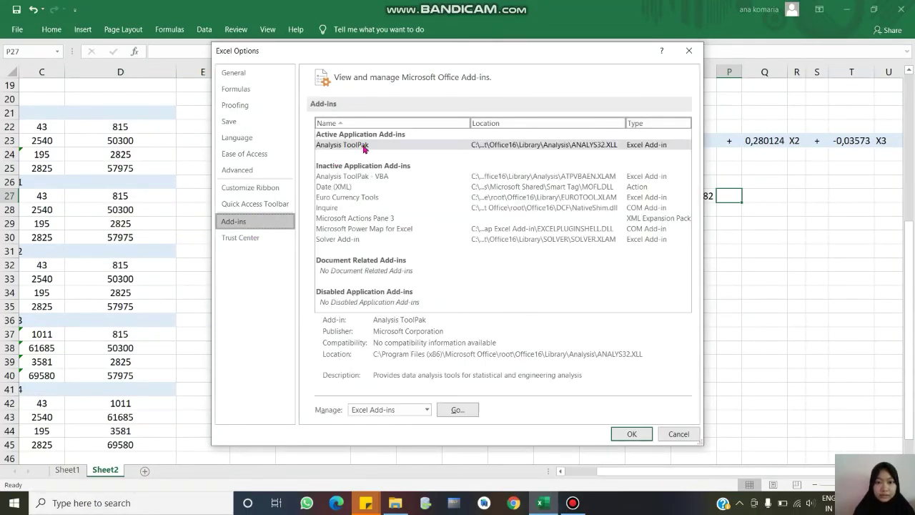
click(363, 148)
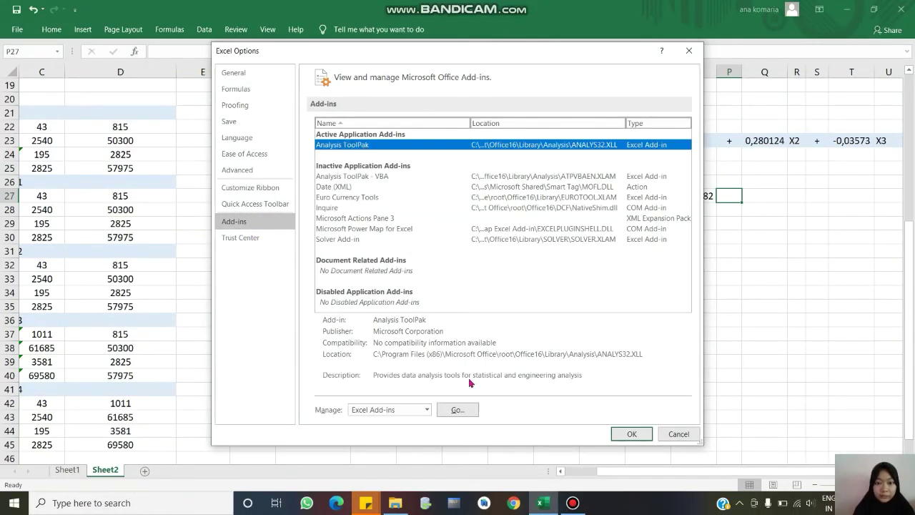
click(457, 409)
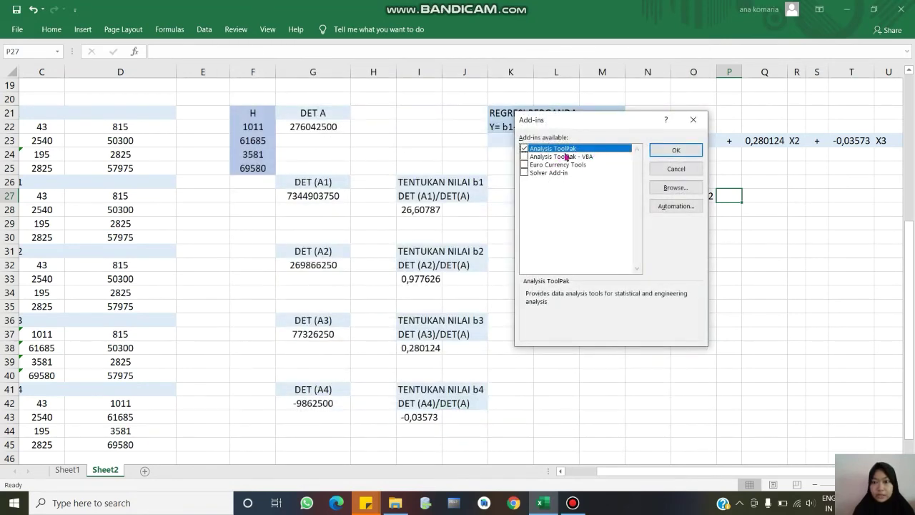
click(676, 150)
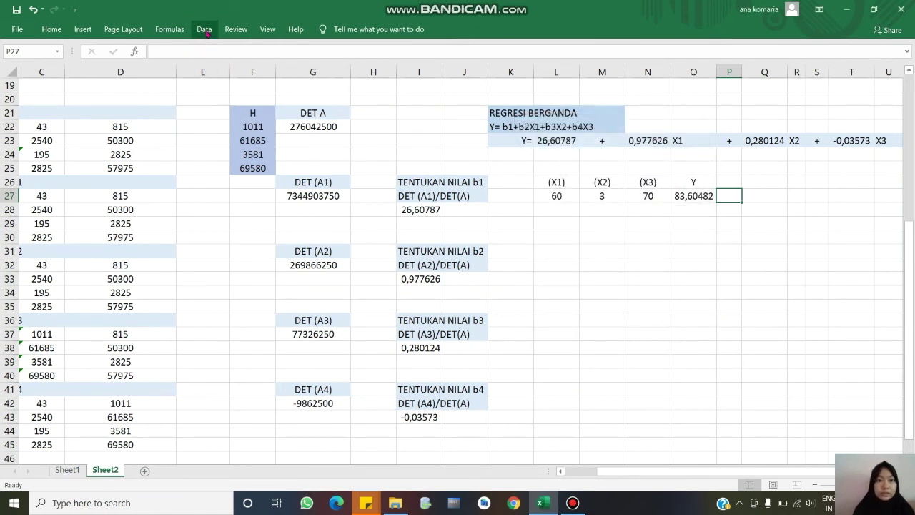
click(204, 30)
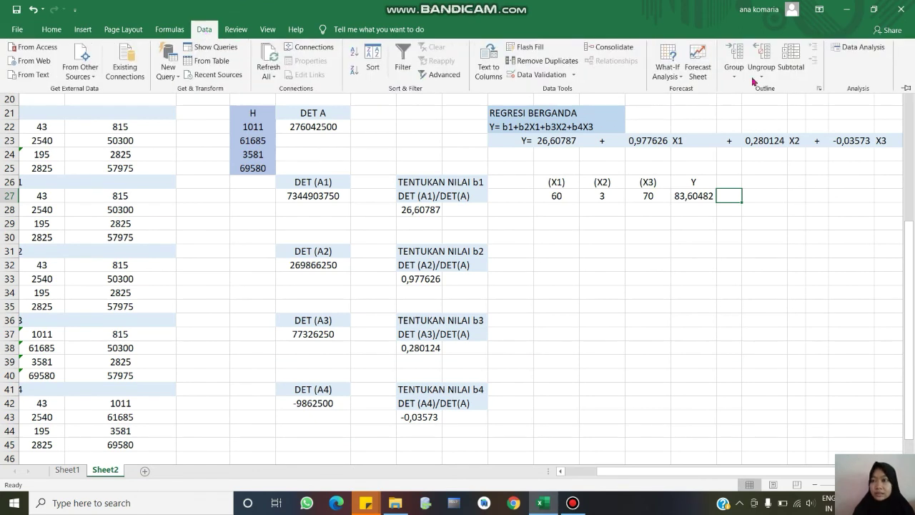
click(854, 48)
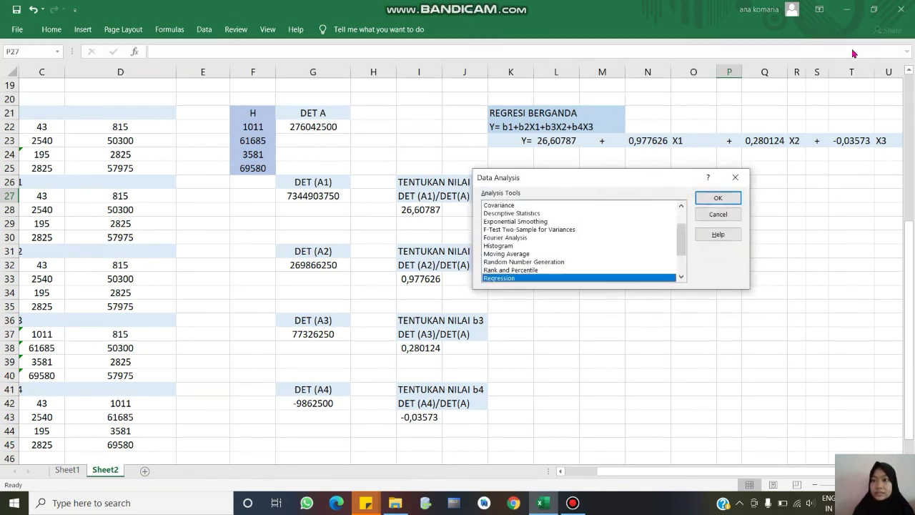
double_click(603, 279)
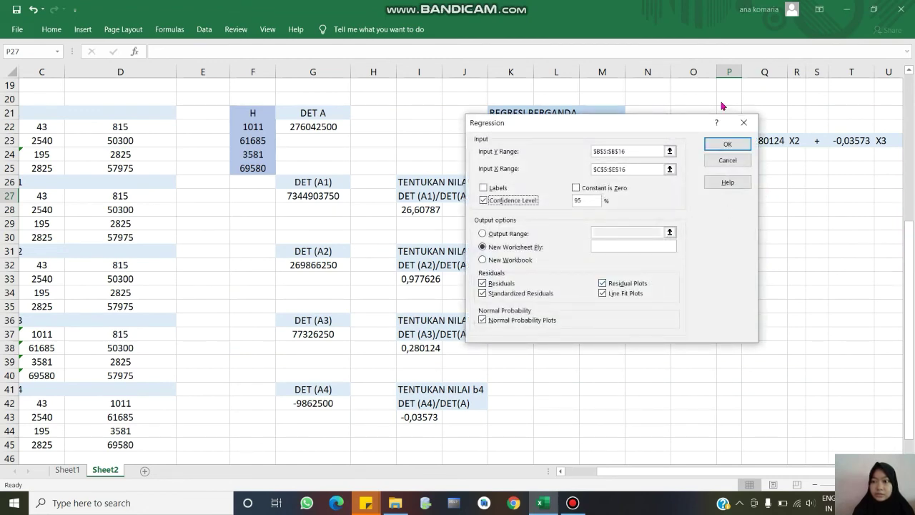
click(744, 123)
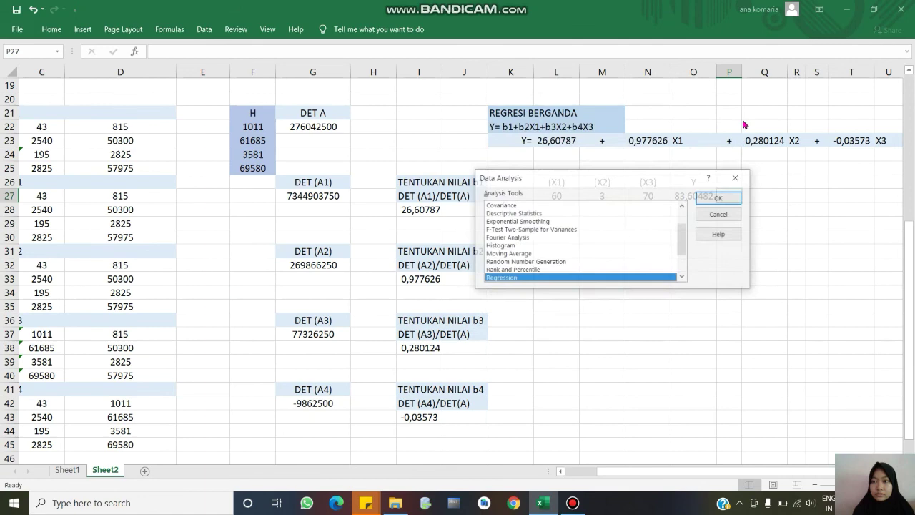
click(737, 175)
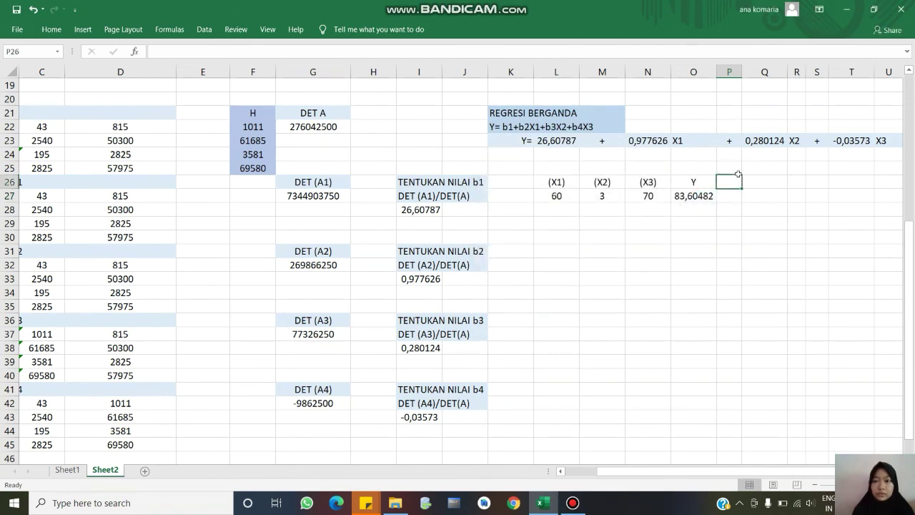
Move the matrix formula picture off the student data table to around rows 23–26, over matrix A
key(Up)
key(Up)
key(Up)
key(Up)
key(Up)
key(Up)
key(Up)
key(Up)
key(Up)
key(Up)
key(Up)
key(Up)
key(Up)
key(Up)
key(Up)
key(Up)
key(Up)
key(Up)
key(Up)
key(Up)
key(Up)
key(Up)
key(Up)
key(Up)
key(Left)
key(Left)
key(Left)
key(Left)
key(Left)
key(Left)
key(Left)
key(Left)
key(Left)
key(Left)
key(Left)
key(Left)
key(Left)
key(Left)
key(Left)
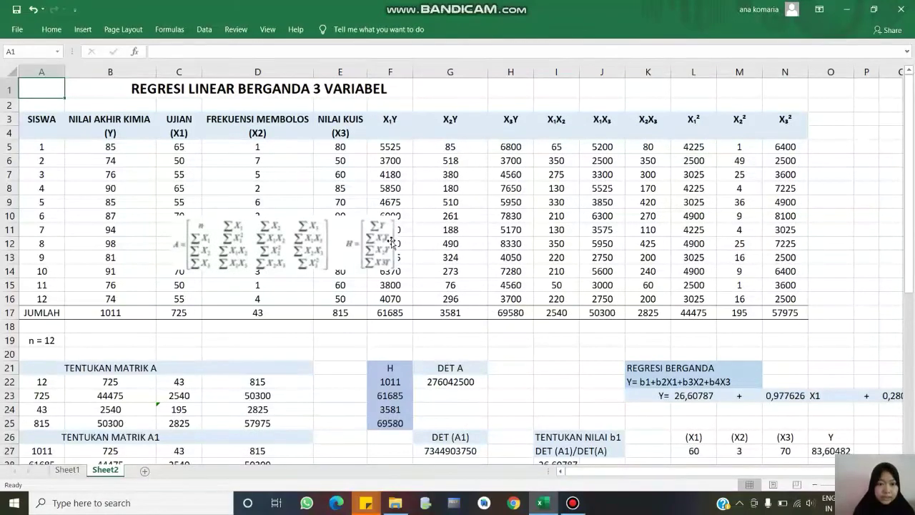
click(355, 243)
drag(356, 253, 373, 424)
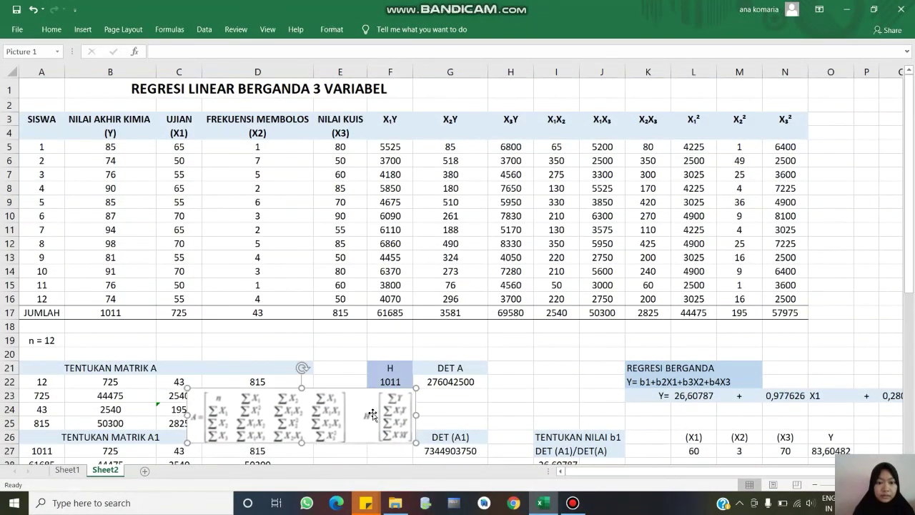
Start a Regression from the data analysis tools and set its input Y range to B5:B16
click(202, 29)
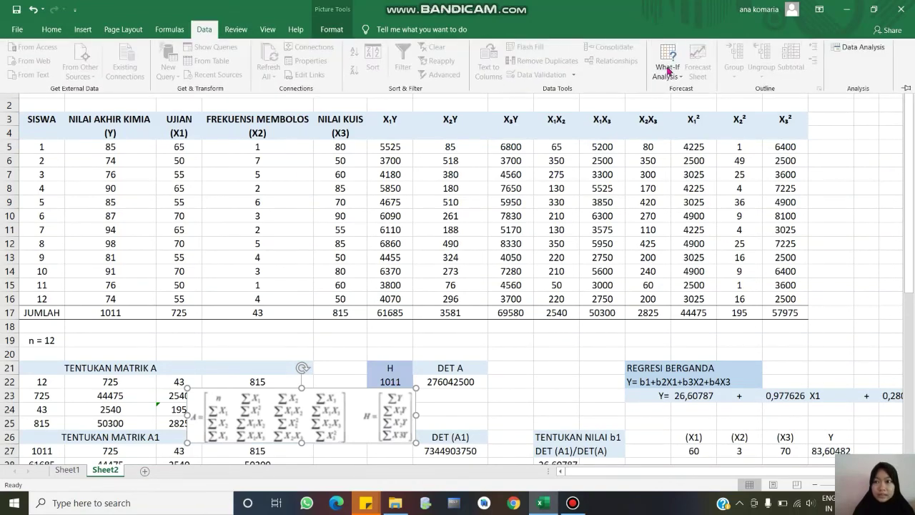
click(864, 52)
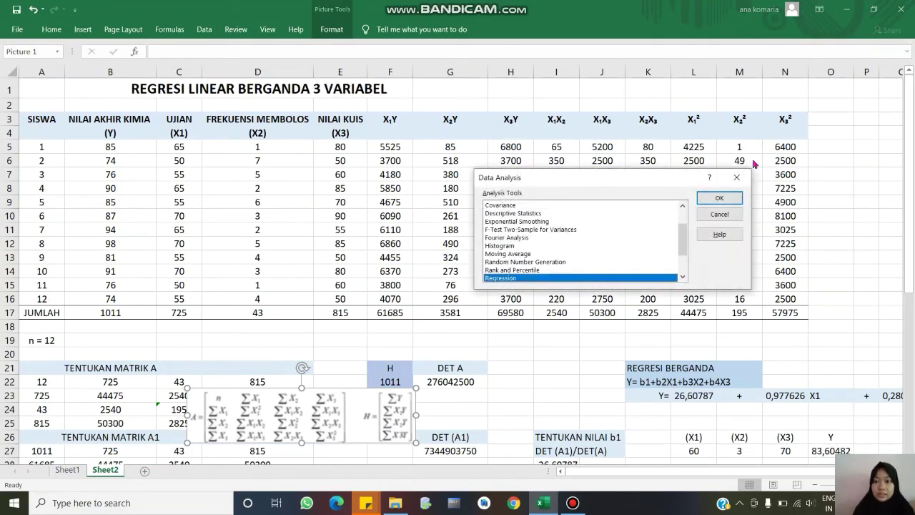
click(720, 200)
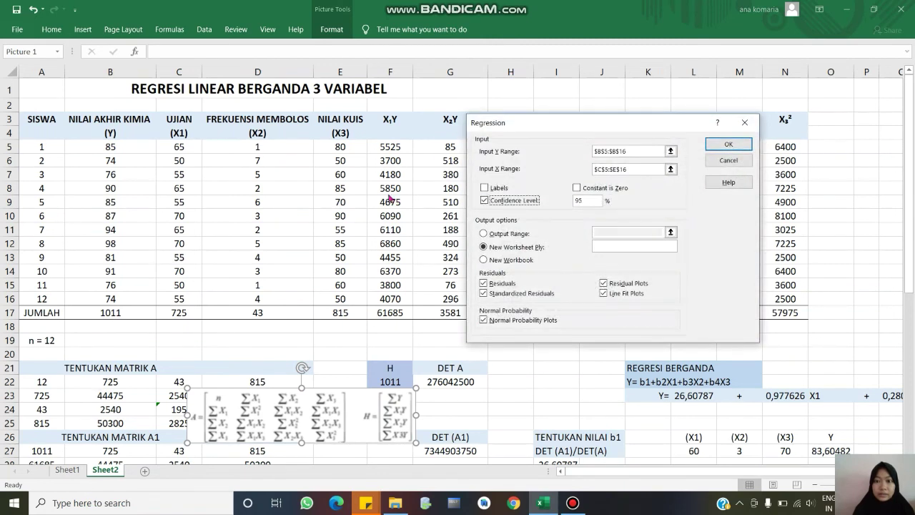
click(631, 150)
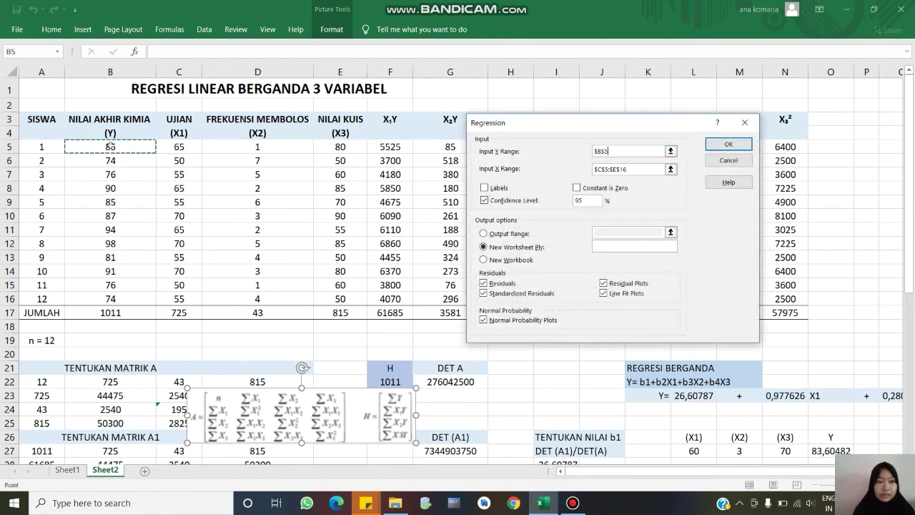
drag(110, 146, 124, 267)
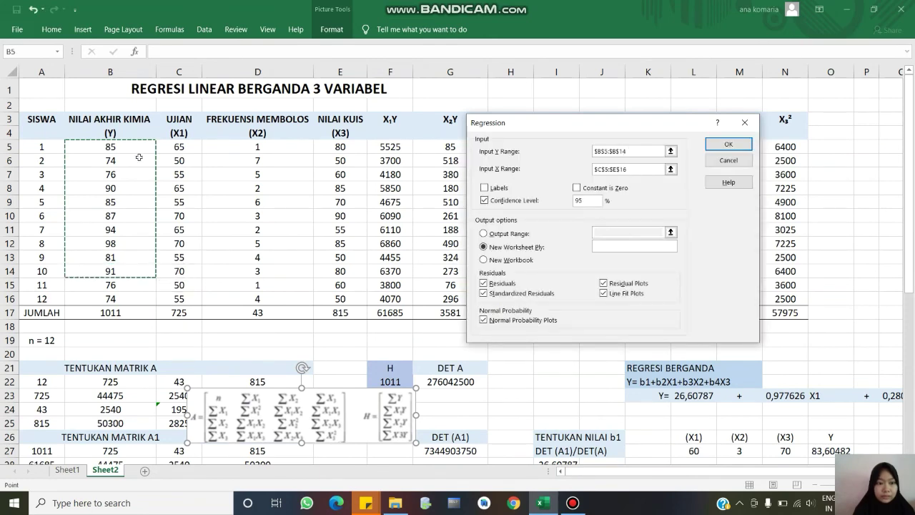
drag(117, 149, 114, 298)
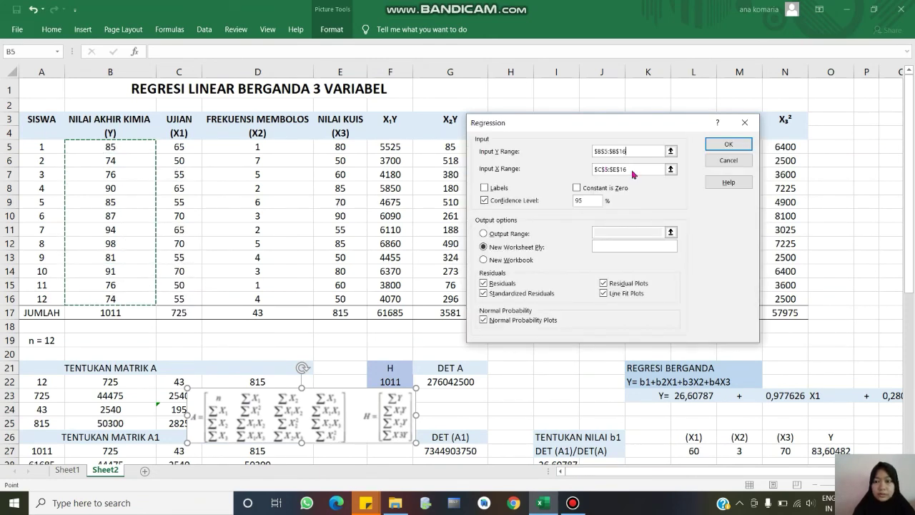
Set the input X range to C5:E16 and run the regression to a new worksheet with 95% confidence, residuals and all plots
click(632, 170)
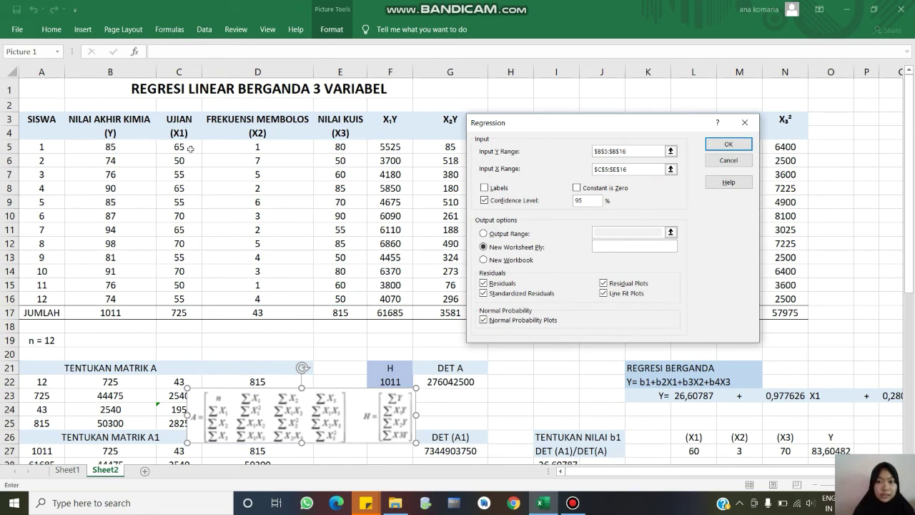
drag(182, 146, 342, 296)
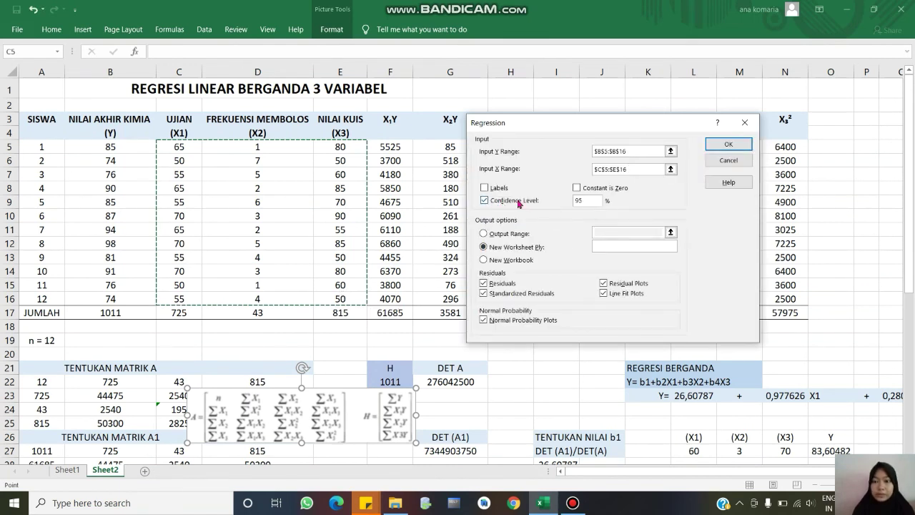
click(741, 146)
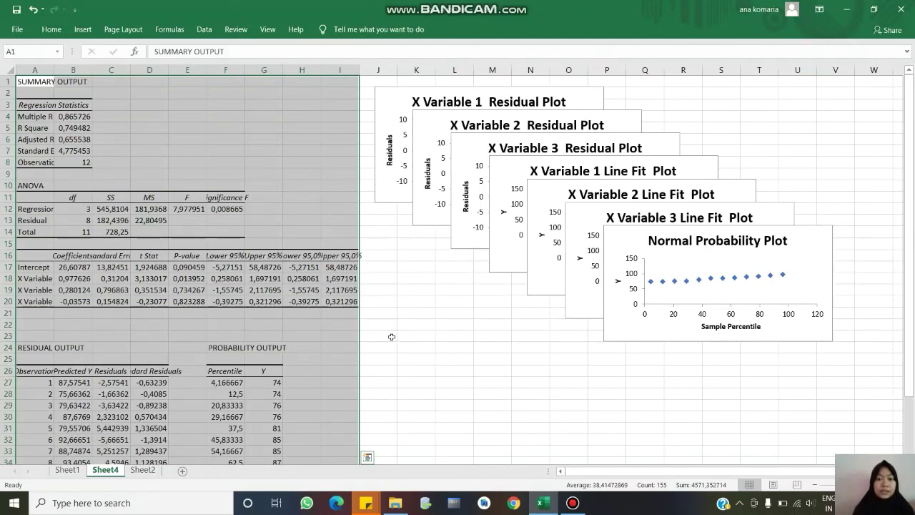
Examine the intercept and X variable coefficients in B17:B20 of the regression summary output
click(374, 356)
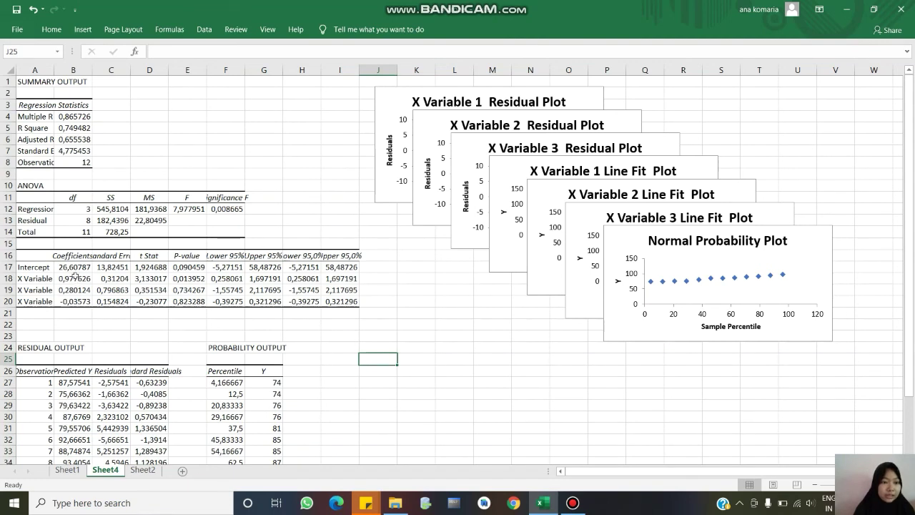
drag(72, 268, 73, 298)
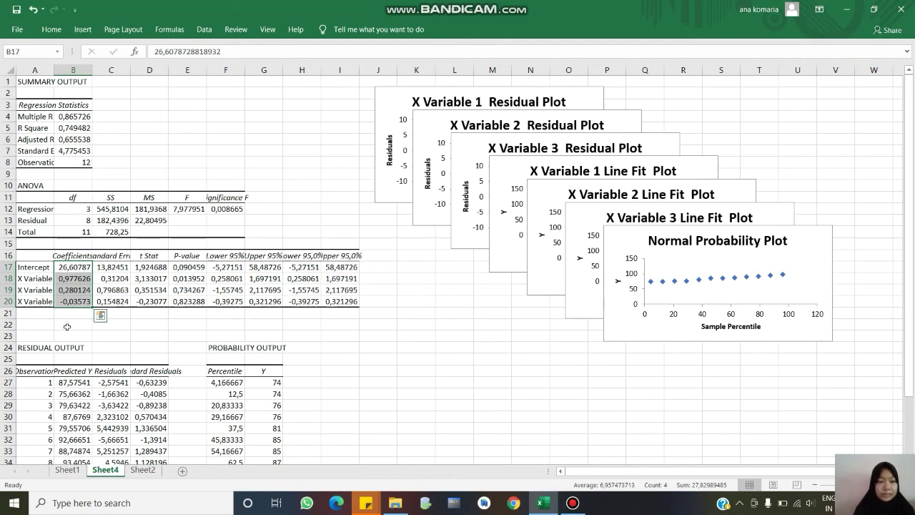
Copy the intercept and X variable labels with their coefficients (A17:B20) from the regression output into Sheet2 at L30:M33
click(67, 327)
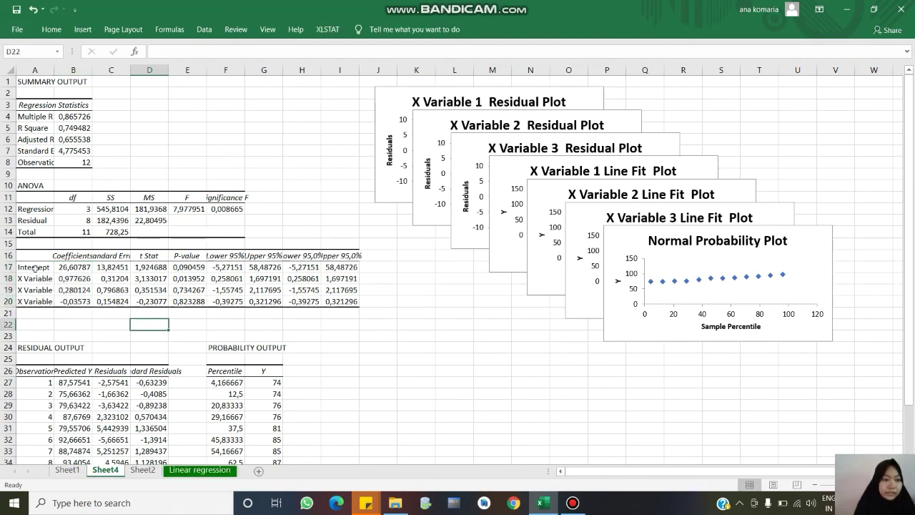
drag(35, 269, 72, 303)
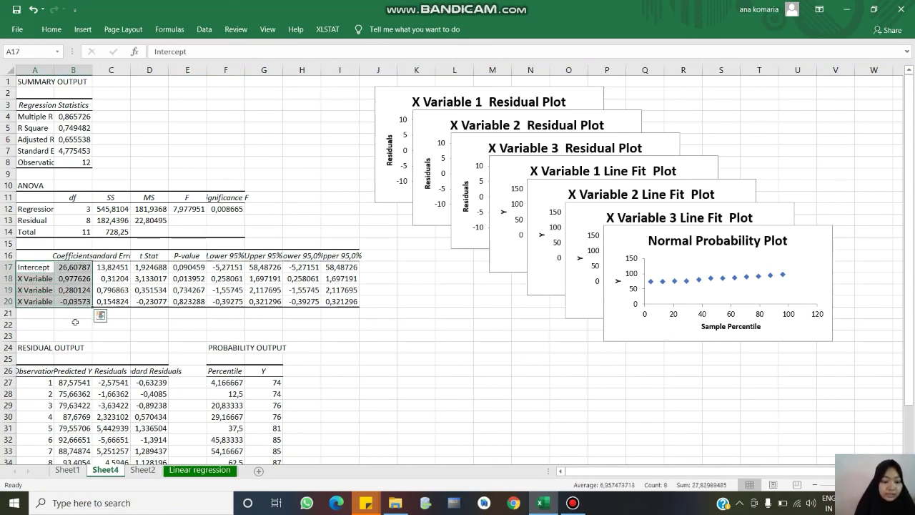
click(143, 469)
drag(909, 168, 911, 323)
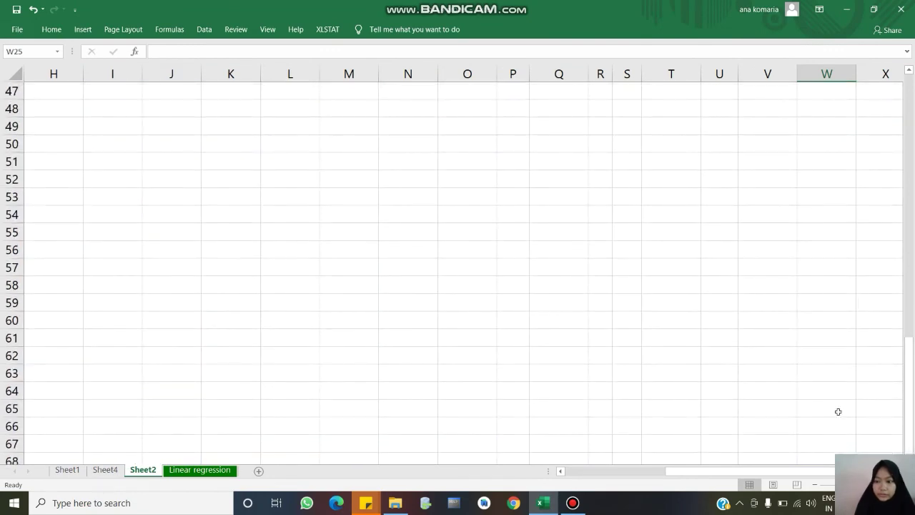
scroll(727, 371, down, 2)
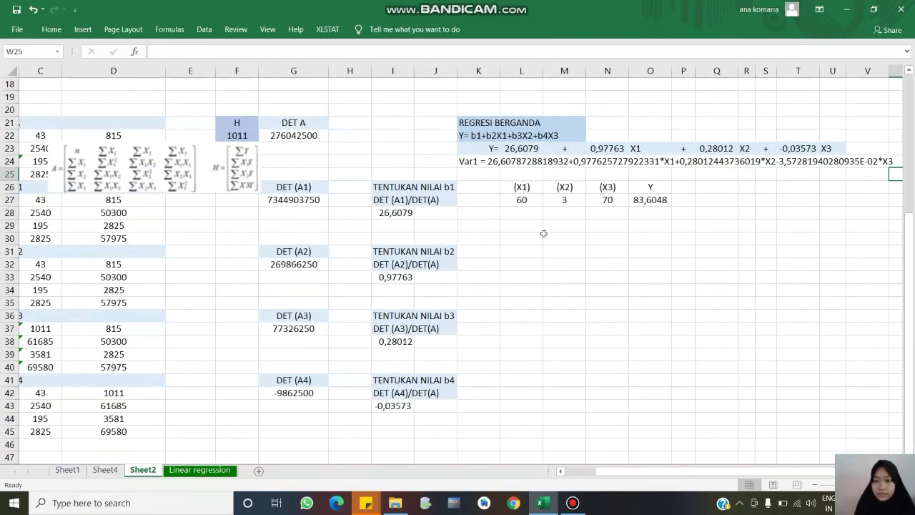
click(514, 233)
key(ctrl+v)
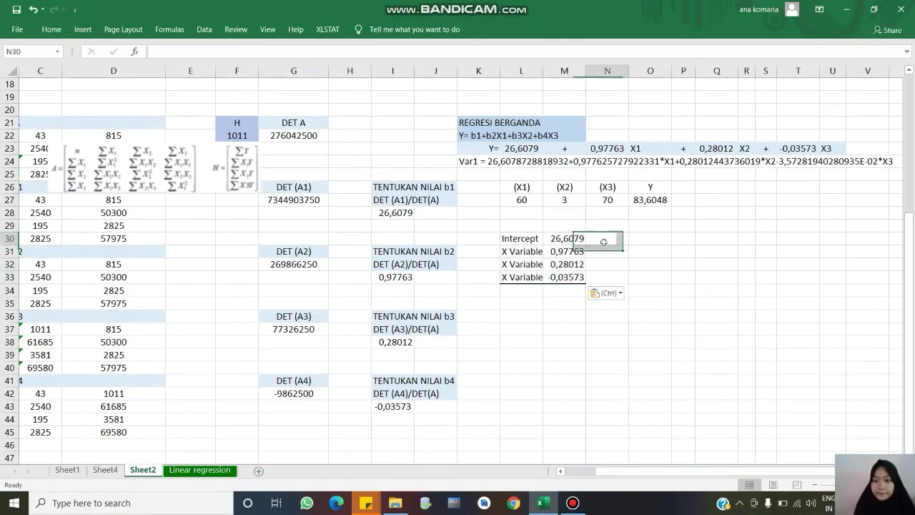
click(604, 242)
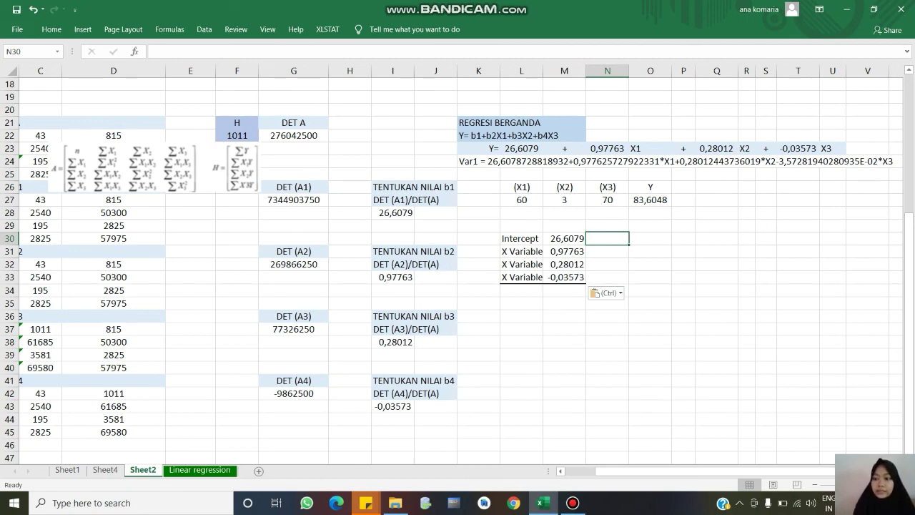
Review Sheet2 from the pasted coefficients across the determinant matrices and back up to the source data table
click(814, 485)
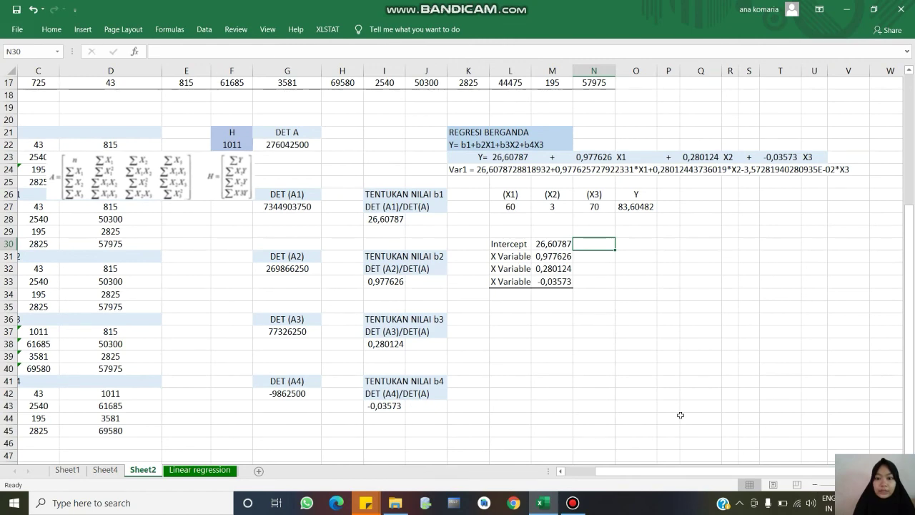
key(Left)
key(Left)
key(Left)
key(Left)
key(Left)
key(Left)
key(Left)
key(Left)
key(Left)
key(Left)
key(Left)
key(Left)
key(Left)
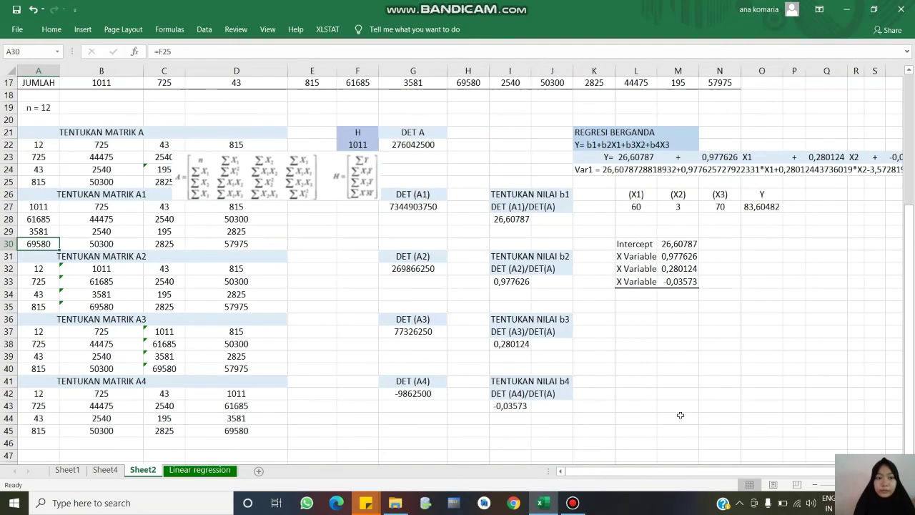
key(Up)
key(Up)
key(Up)
key(Up)
key(Up)
key(Up)
key(Up)
key(Up)
key(Up)
key(Up)
key(Up)
key(Up)
key(Up)
key(Up)
key(Up)
key(Up)
key(Up)
key(Up)
key(Up)
key(Up)
key(Right)
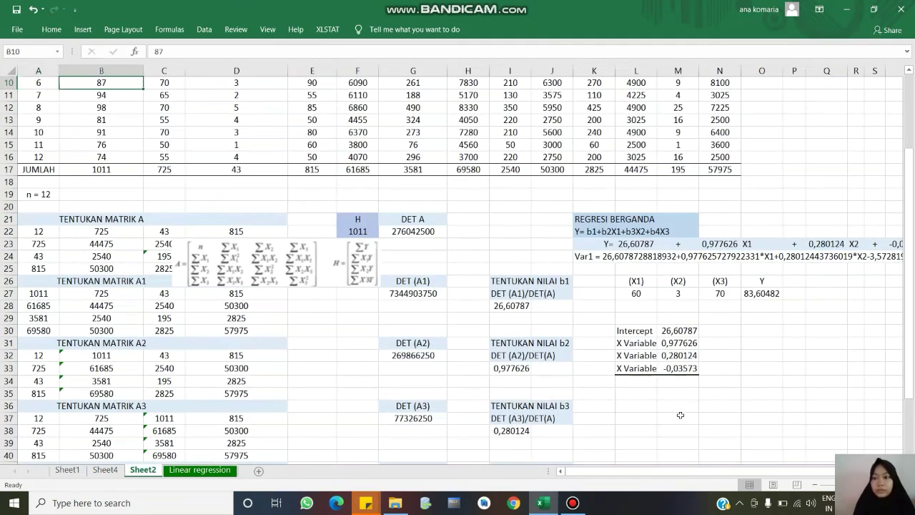